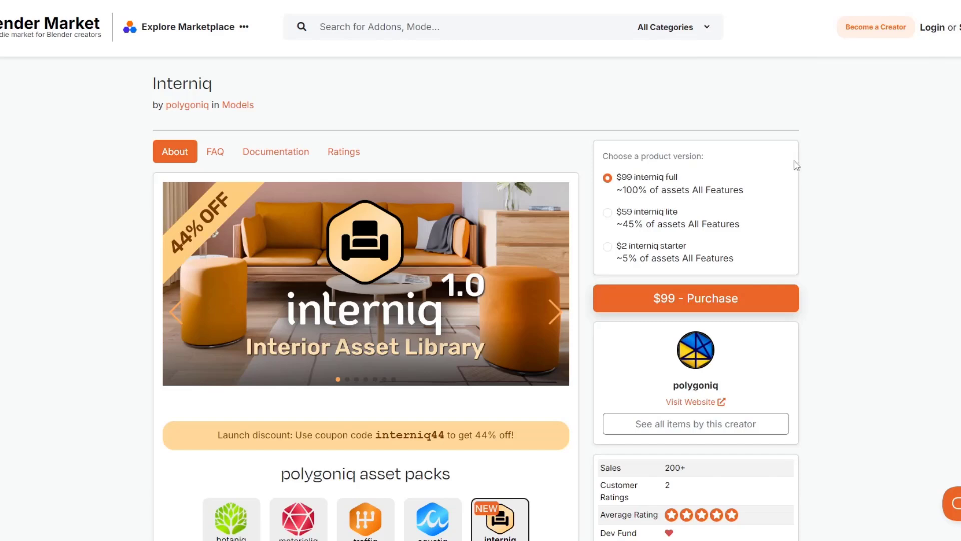
Scroll the Interniq page down to the licenses: starter $2, lite $49, full $99.
scroll(826, 176, down, 1)
scroll(848, 181, up, 1)
scroll(93, 231, down, 1)
scroll(93, 231, down, 1)
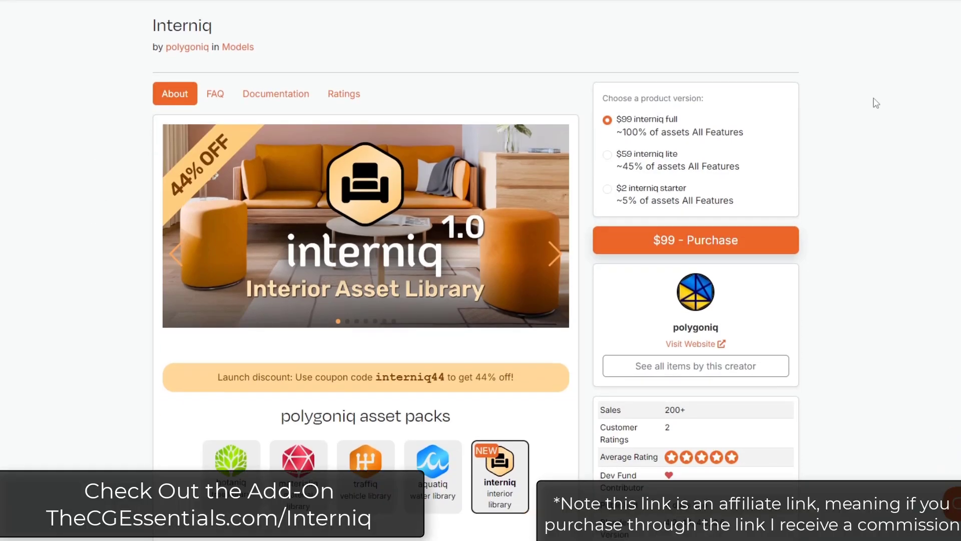
scroll(843, 223, down, 10)
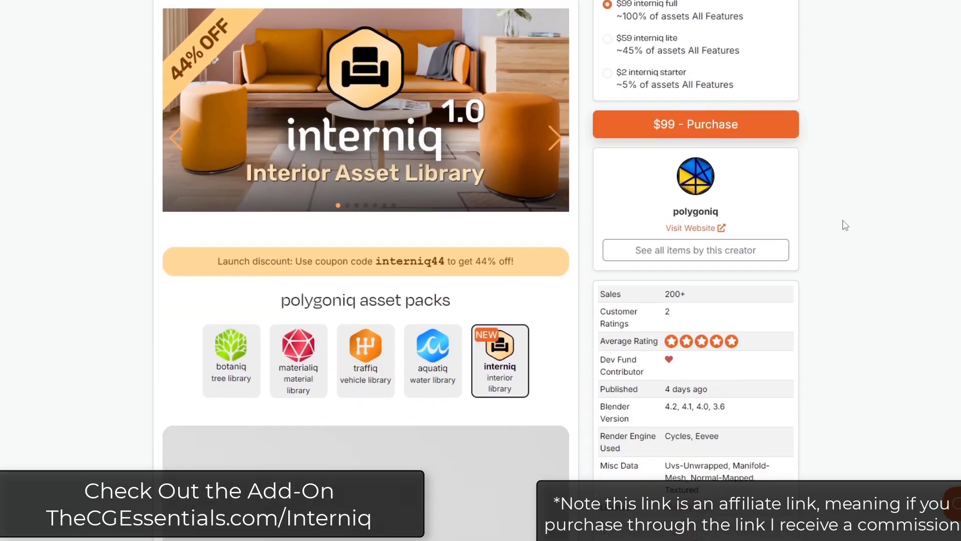
scroll(841, 216, down, 5)
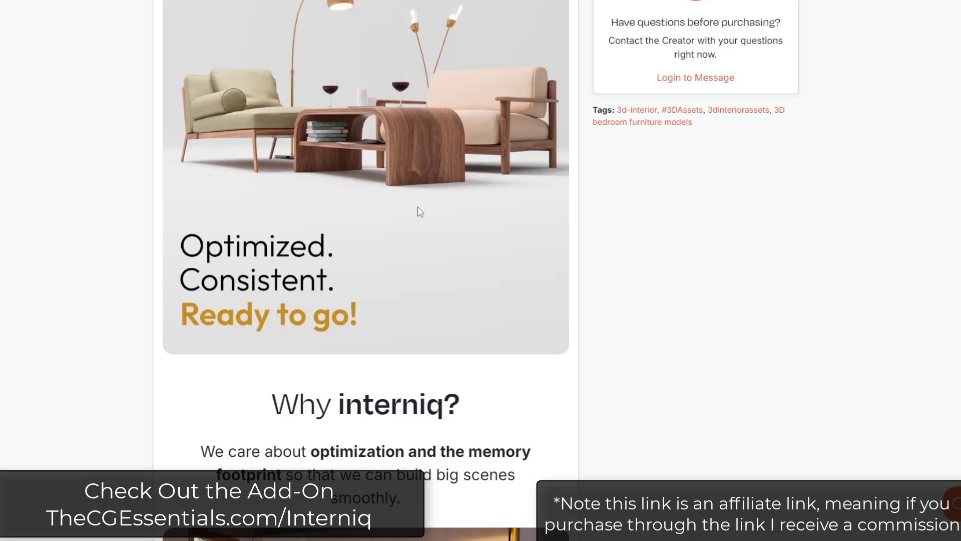
scroll(460, 176, down, 3)
scroll(463, 180, down, 7)
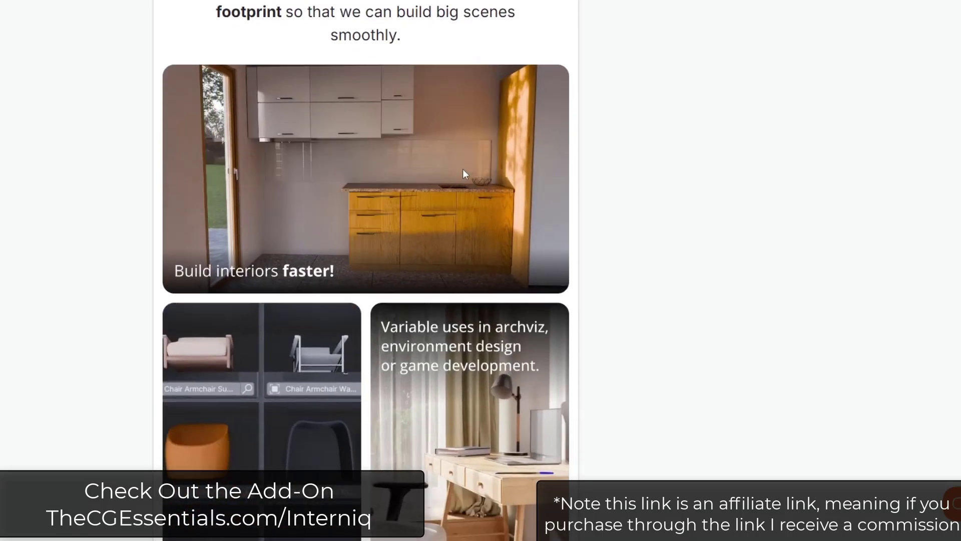
scroll(512, 231, down, 5)
scroll(491, 208, down, 1)
scroll(366, 270, down, 9)
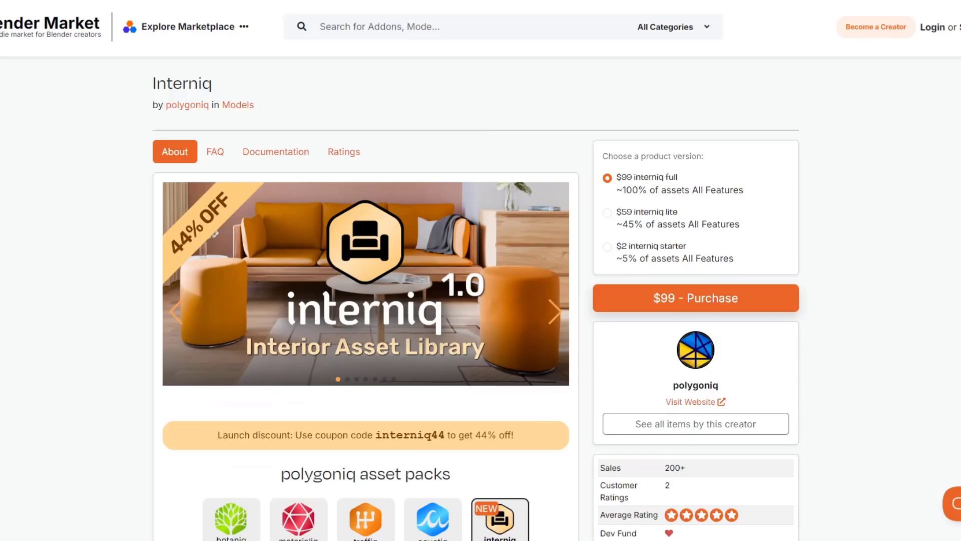
scroll(365, 271, down, 2)
scroll(480, 270, down, 2)
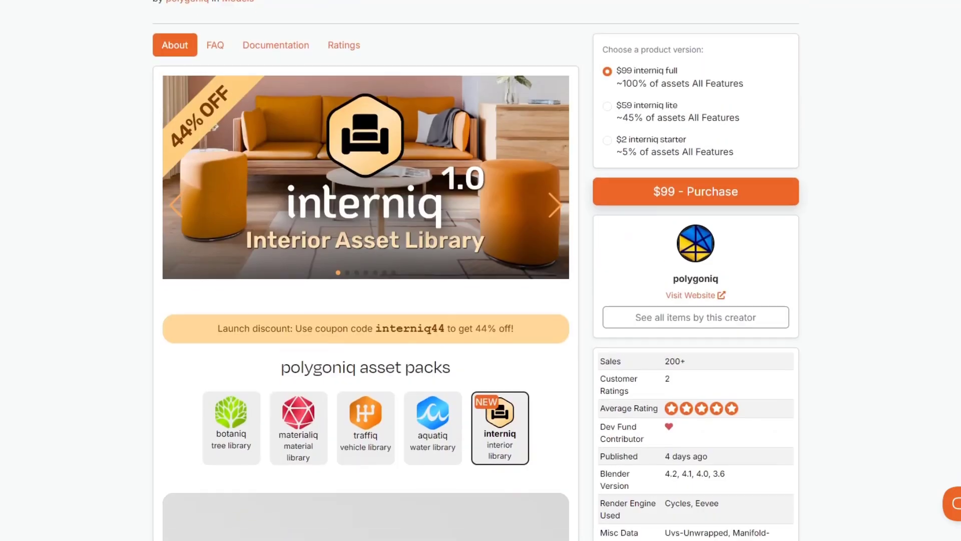
scroll(481, 270, down, 4)
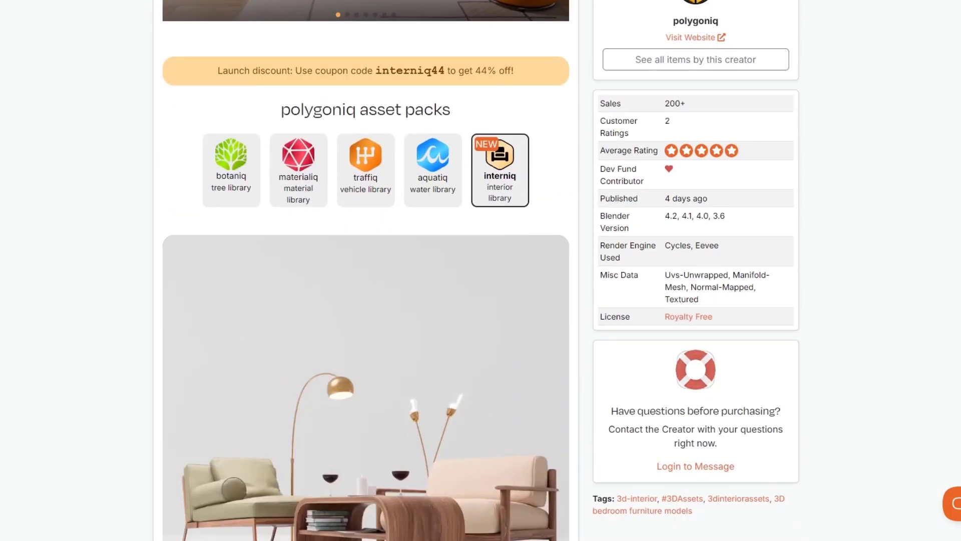
scroll(365, 270, down, 15)
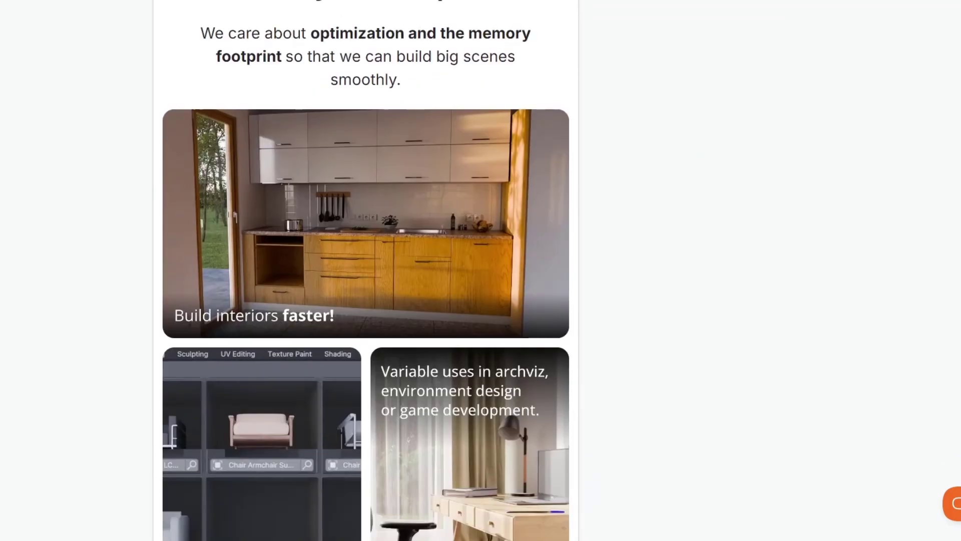
scroll(365, 271, down, 15)
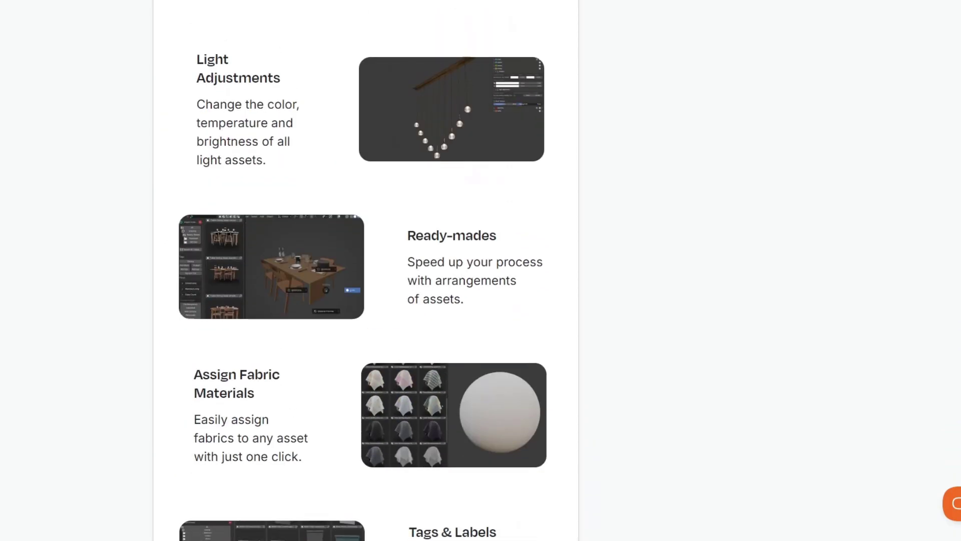
scroll(366, 271, down, 12)
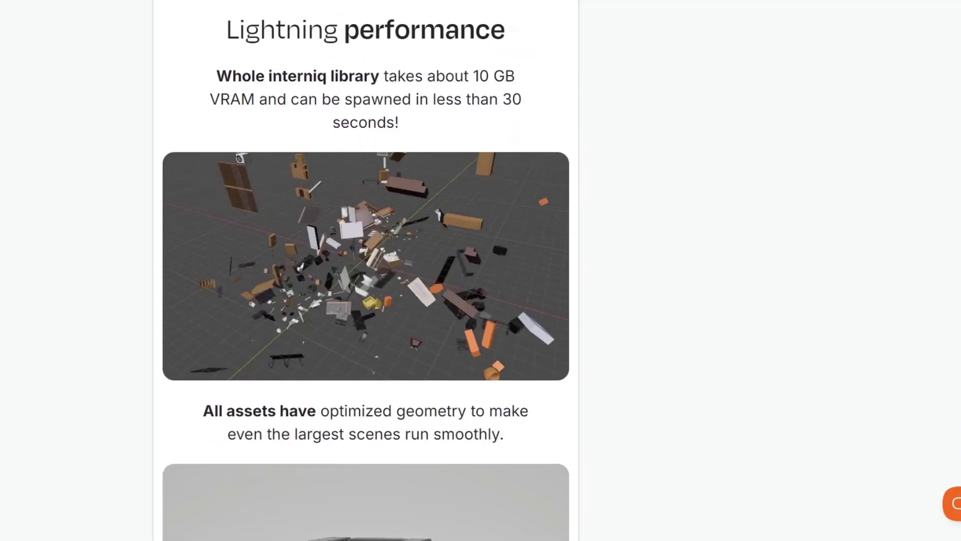
scroll(365, 270, down, 15)
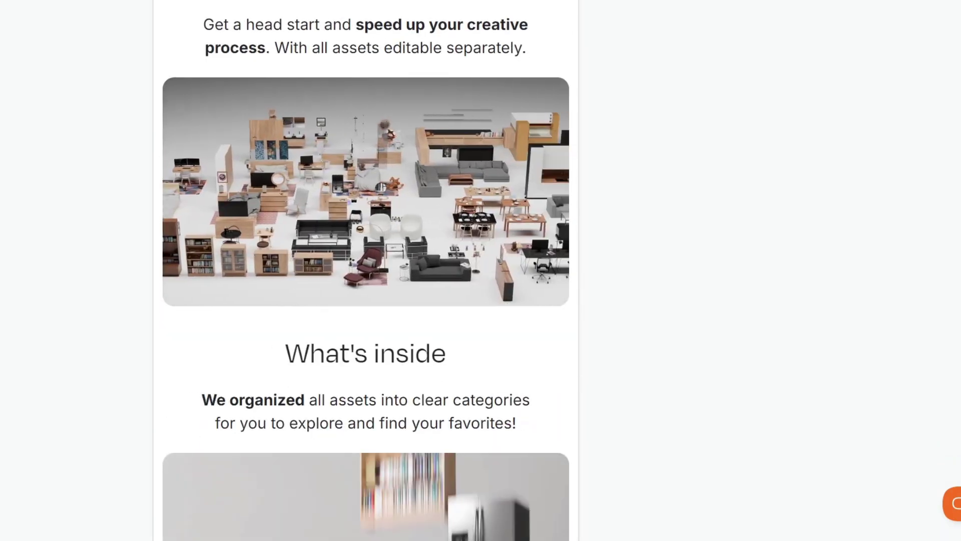
scroll(365, 270, down, 12)
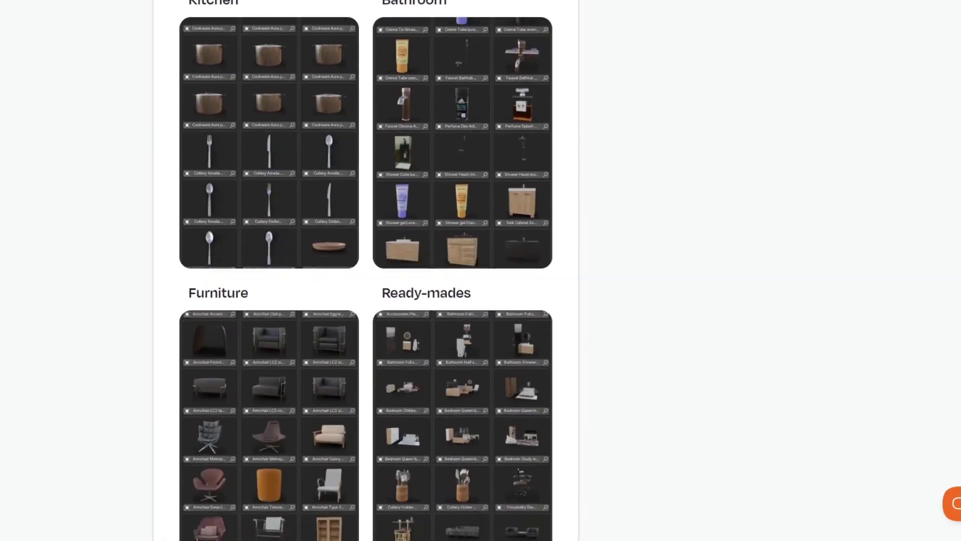
scroll(365, 270, down, 15)
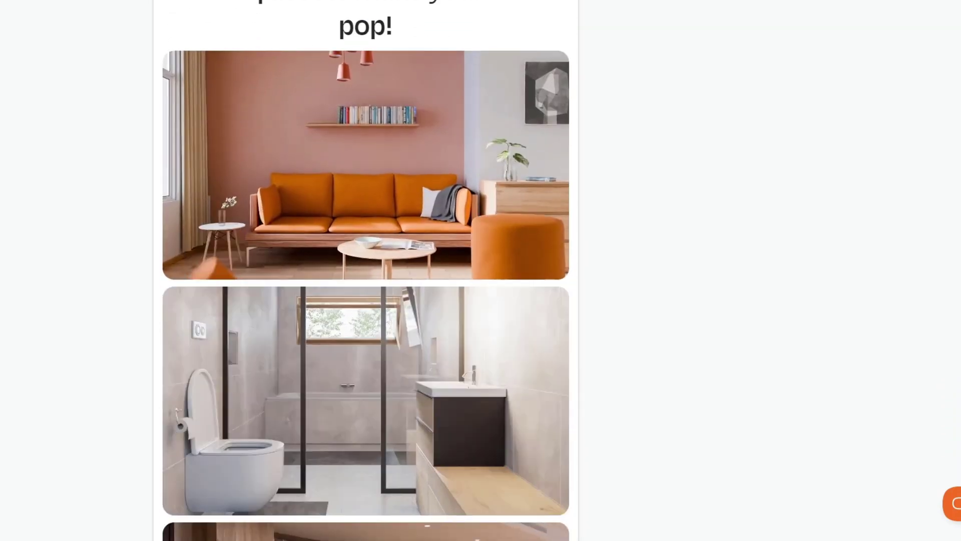
scroll(365, 270, down, 13)
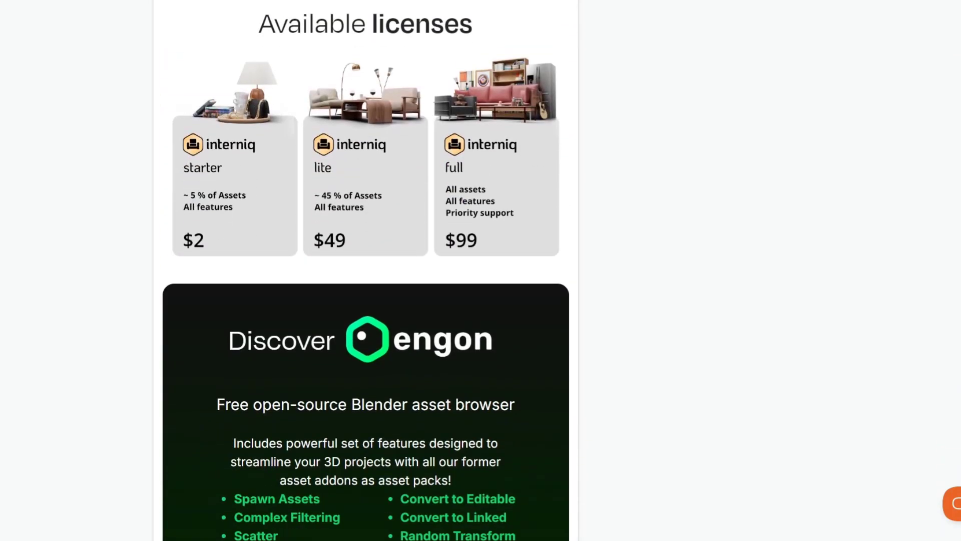
Scroll to the Discover engon panel with its Learn more and Start Learning links.
scroll(365, 271, up, 1)
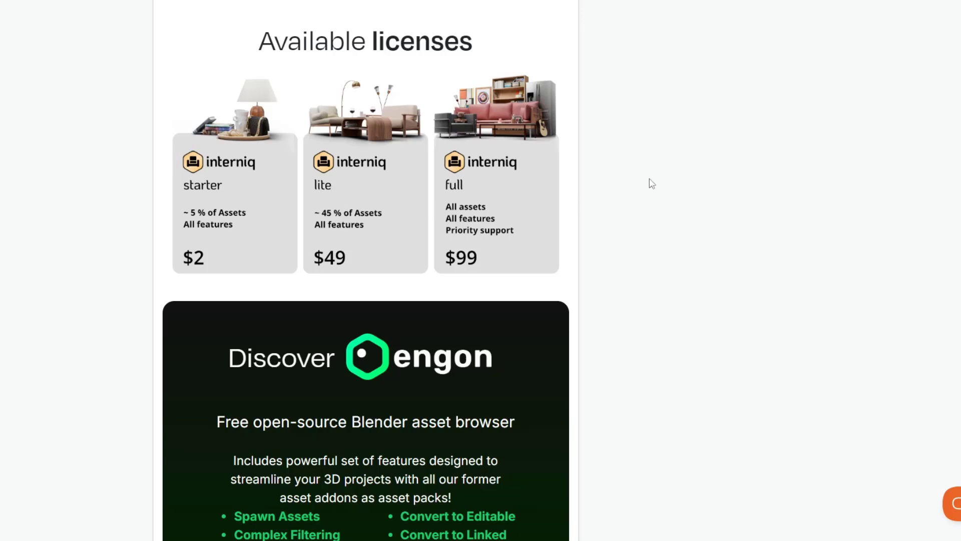
scroll(366, 270, down, 20)
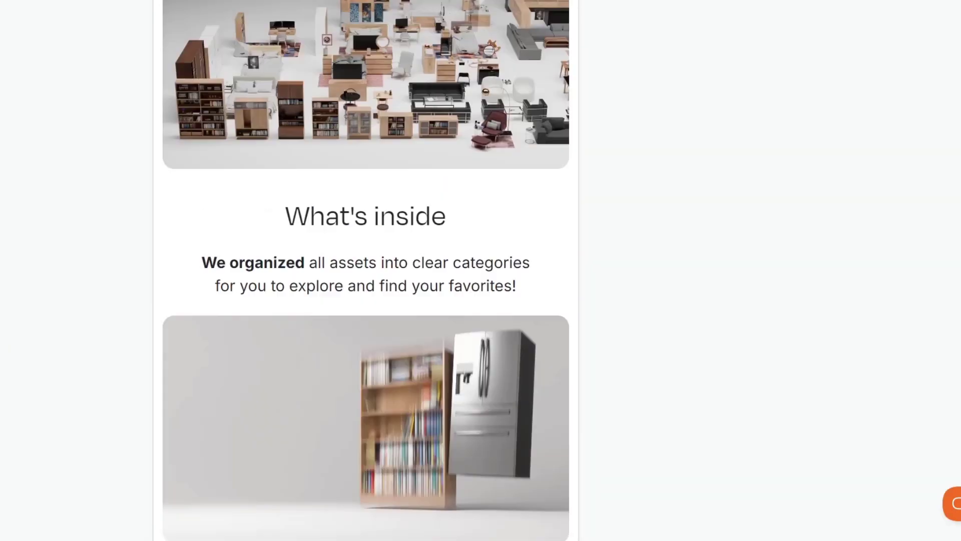
scroll(365, 270, down, 20)
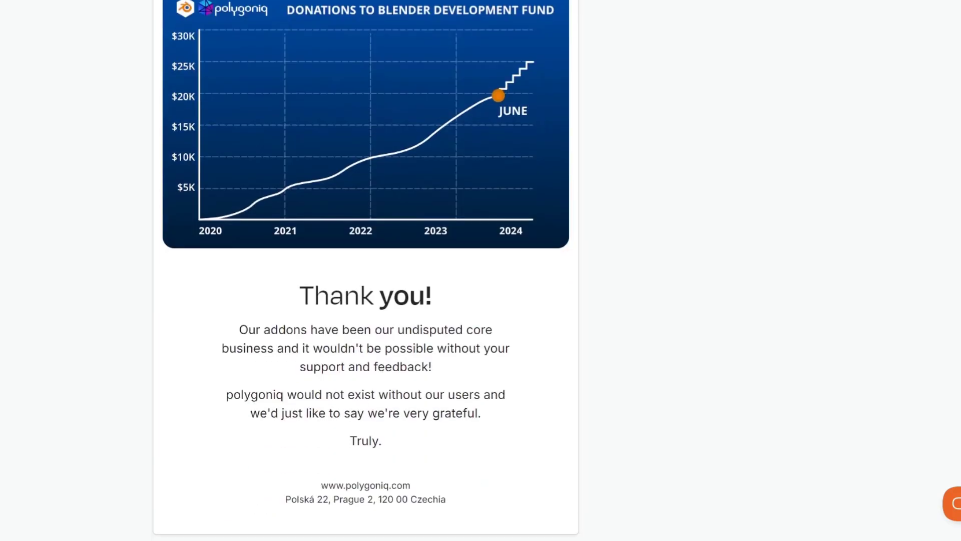
scroll(365, 270, up, 8)
scroll(860, 372, up, 8)
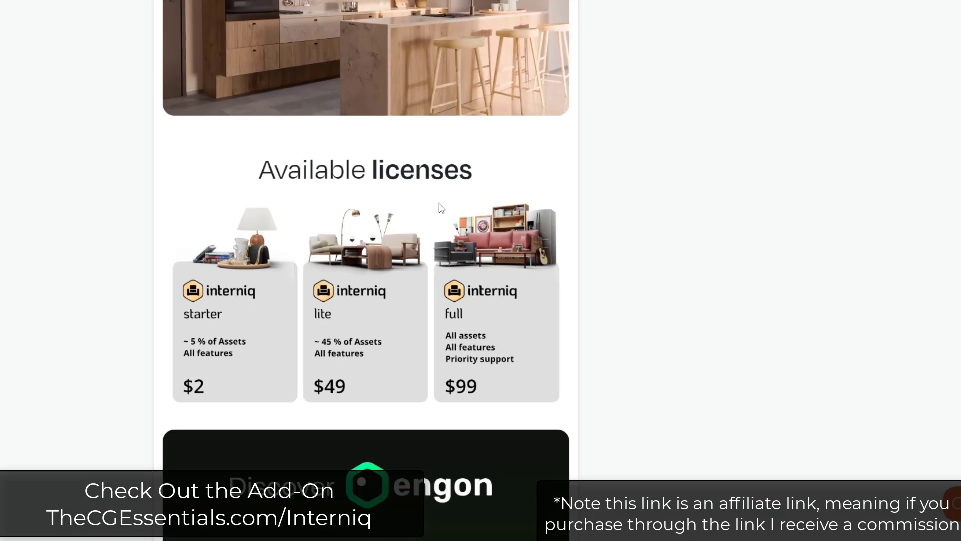
scroll(561, 235, down, 1)
scroll(654, 208, down, 6)
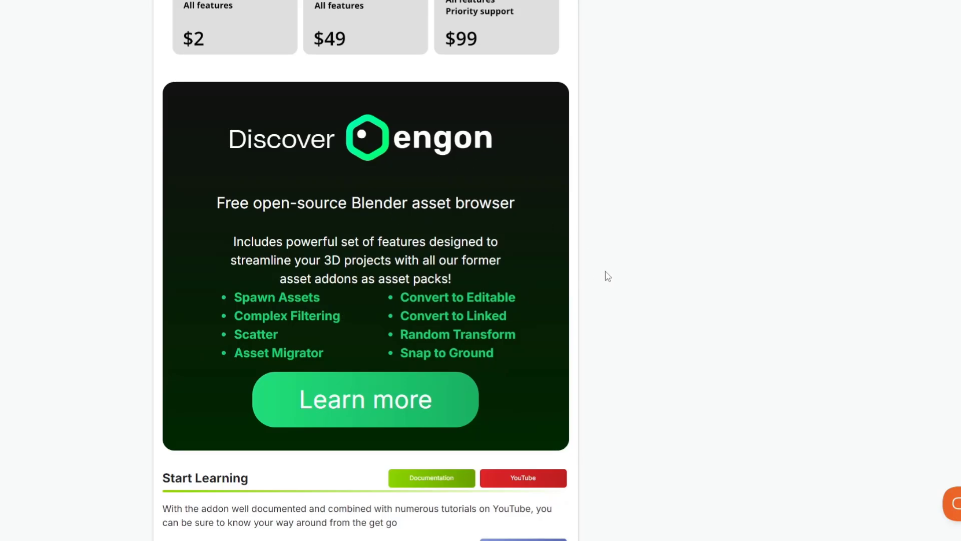
scroll(607, 275, down, 3)
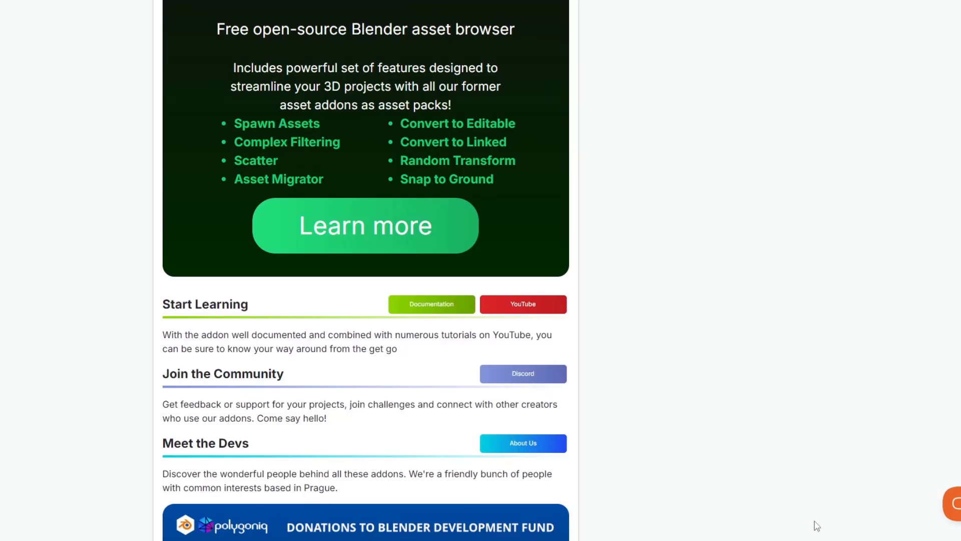
Cancel Blender's unfinished Asset Pack installation popup.
mouse_move(823, 537)
click(806, 489)
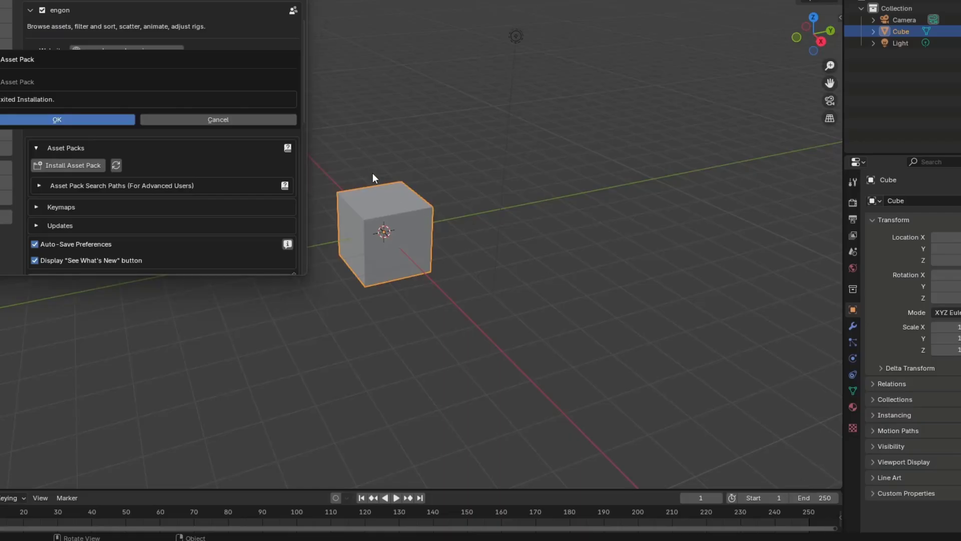
click(218, 121)
Open the free engon add-on's Blender Market page via Learn more.
scroll(218, 166, up, 2)
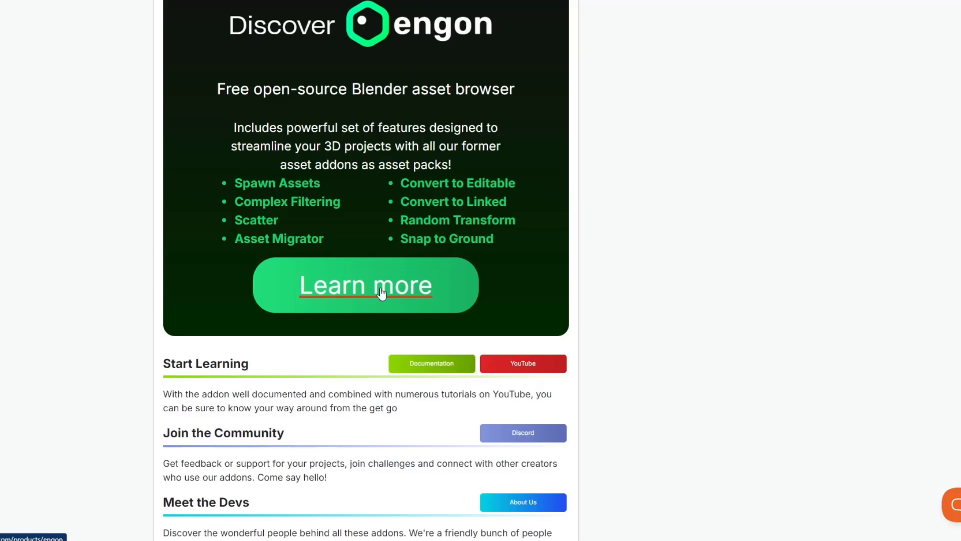
click(382, 293)
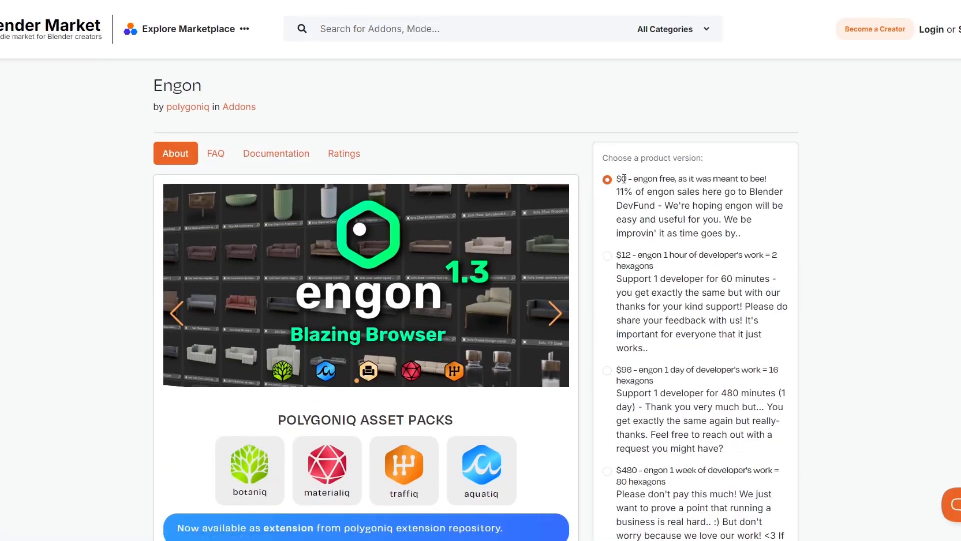
scroll(740, 221, down, 7)
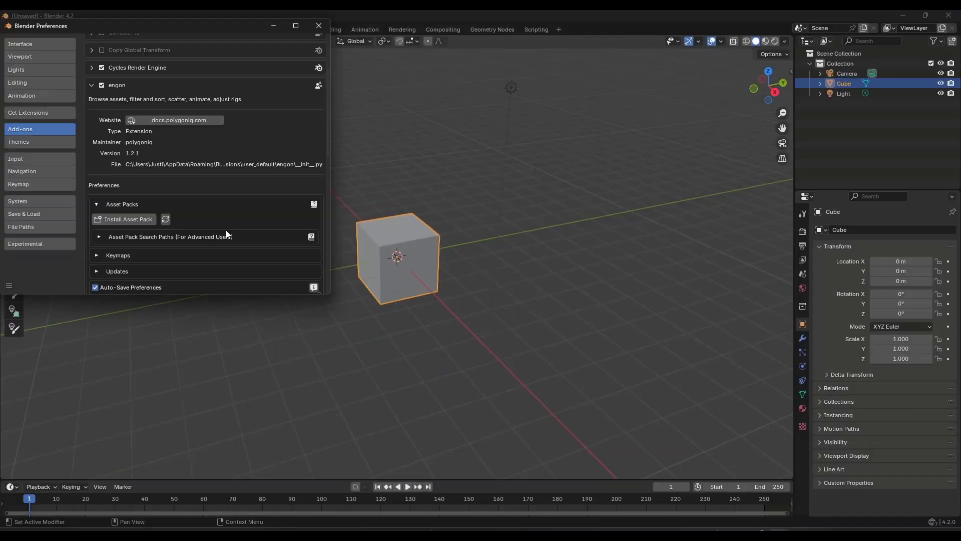
Check the Install from Disk options in Add-ons, then scroll to engon's Asset Packs section.
scroll(274, 160, up, 4)
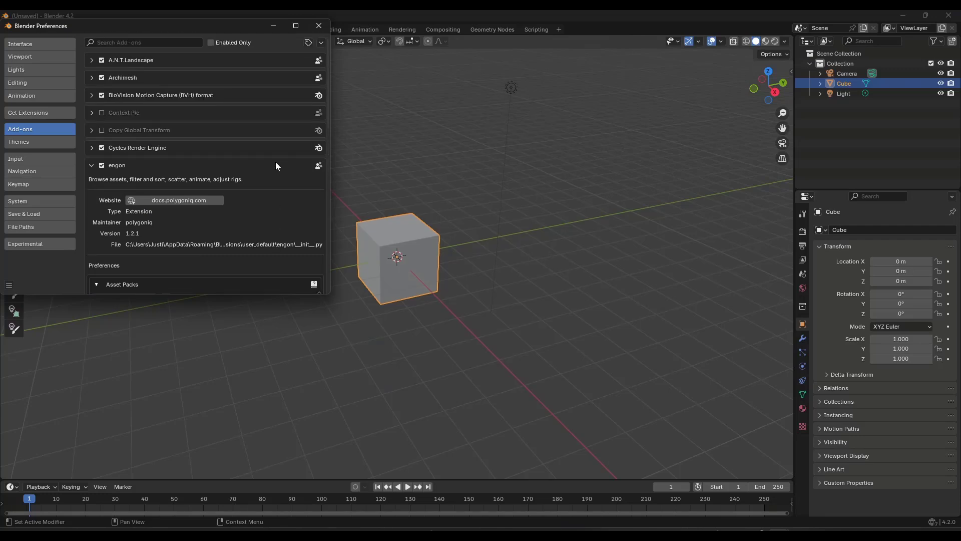
click(322, 43)
click(308, 42)
click(321, 43)
click(321, 43)
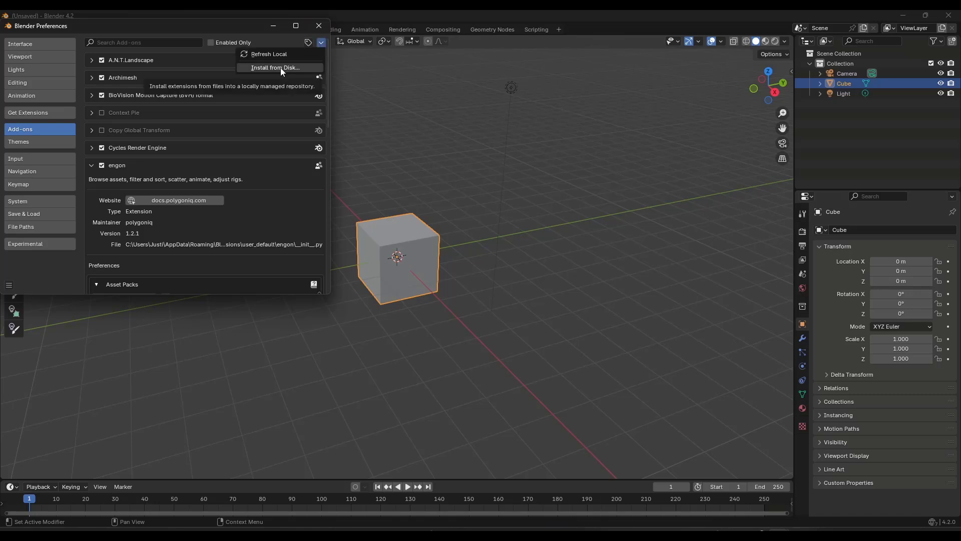
click(281, 67)
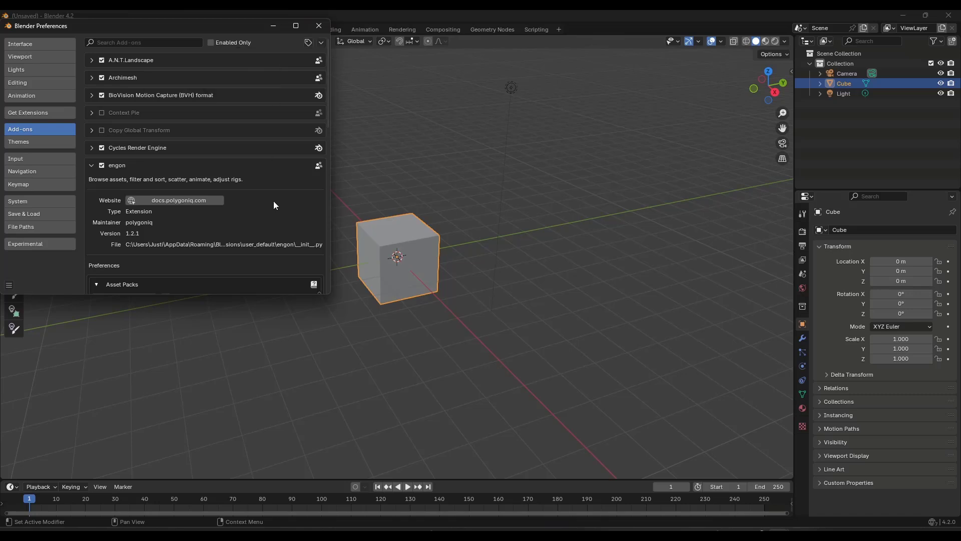
scroll(274, 200, down, 5)
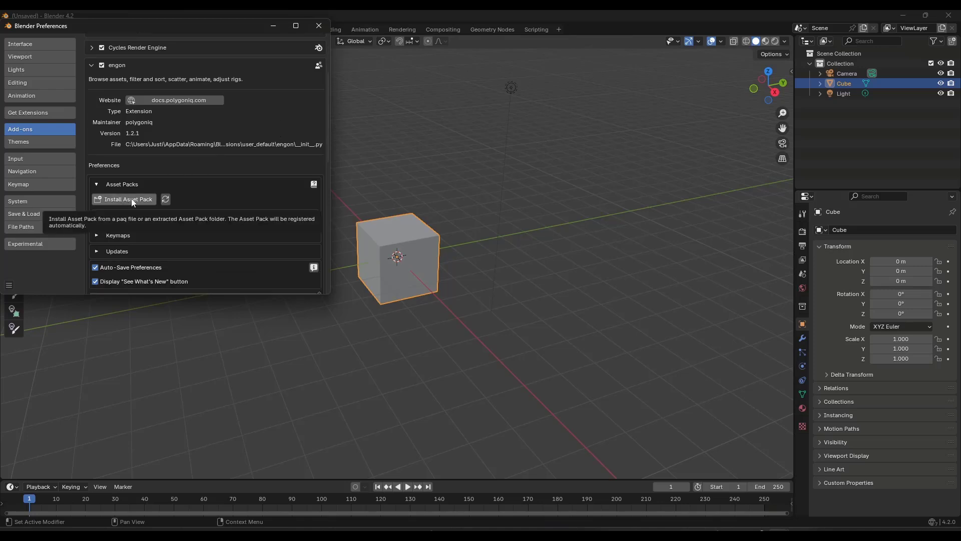
scroll(231, 201, down, 1)
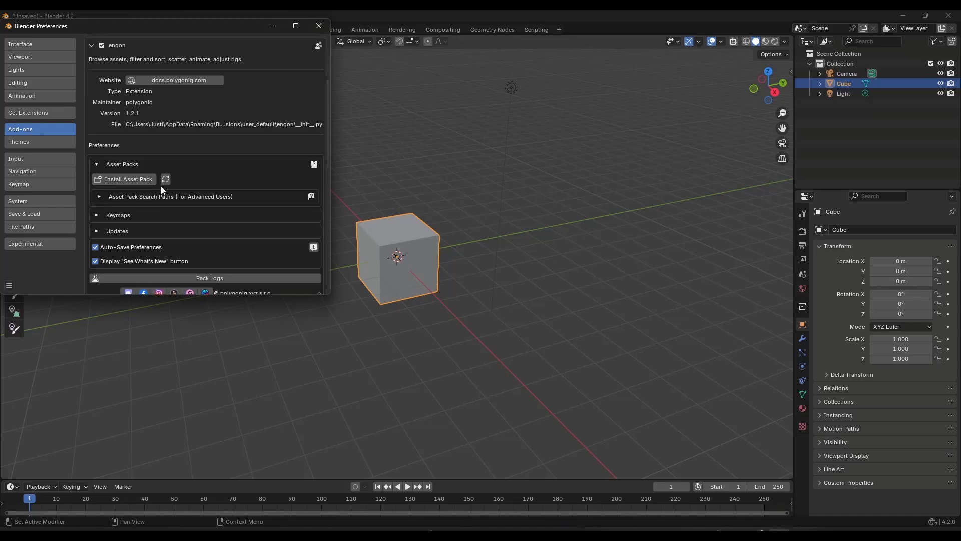
Install interniq_full.paq into E:\Assets\BlenderAssets\Assets - Interniq.
click(128, 179)
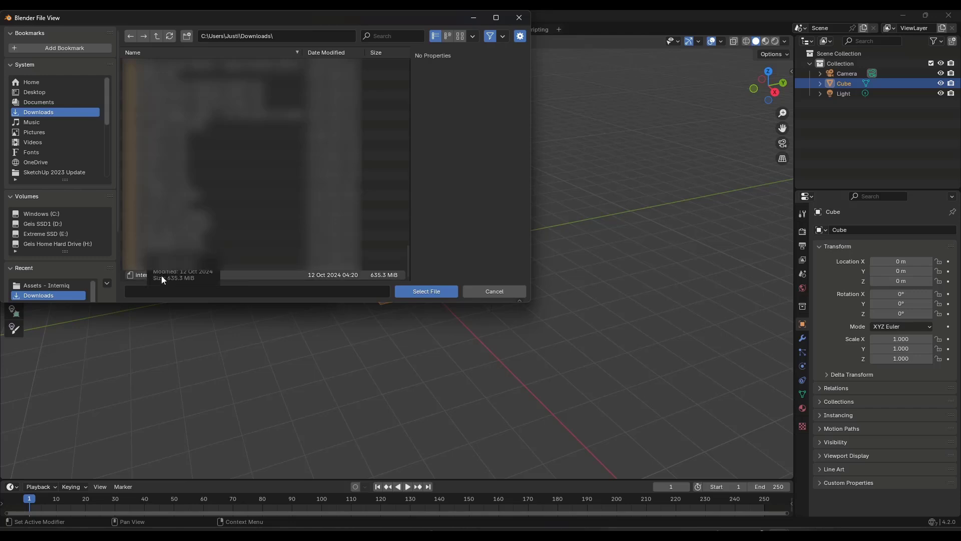
double_click(133, 273)
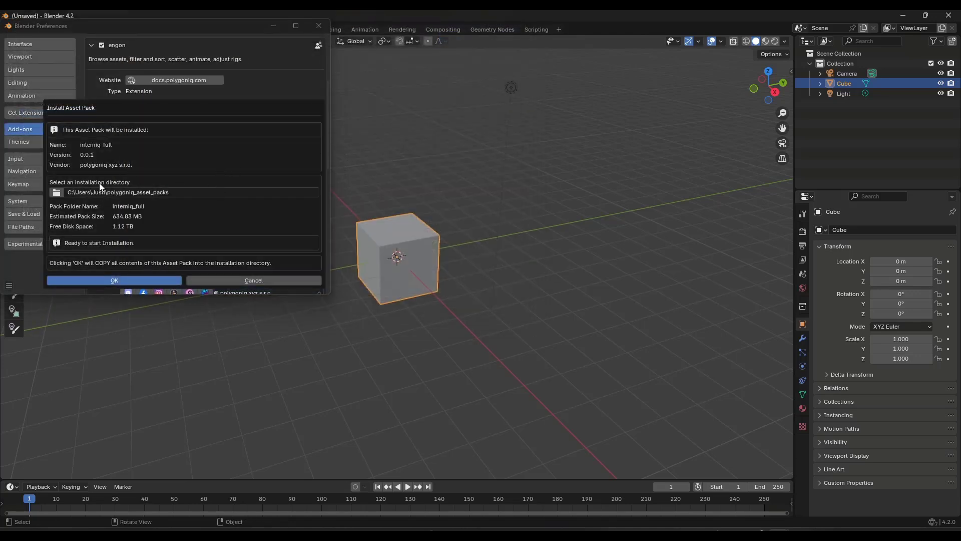
click(58, 193)
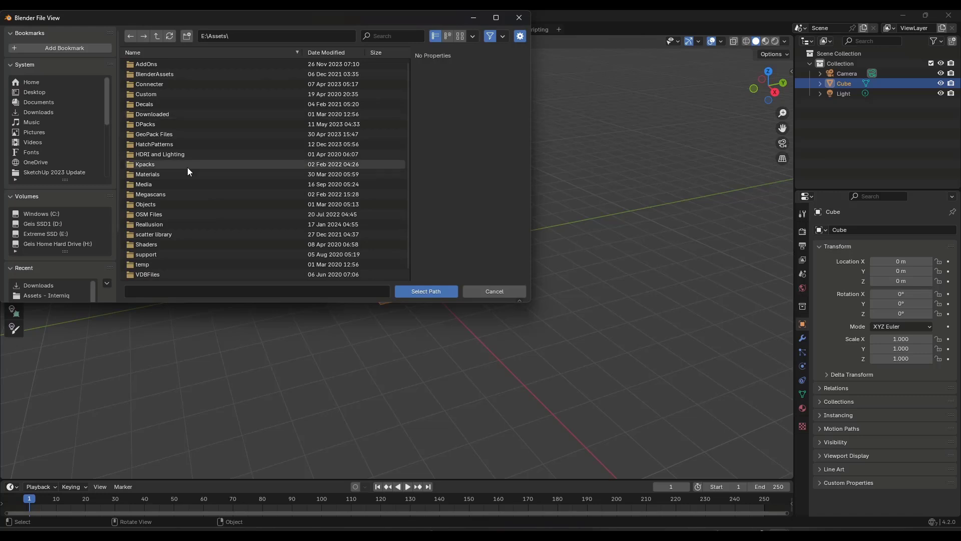
double_click(160, 73)
scroll(206, 222, down, 5)
scroll(279, 184, down, 2)
click(180, 184)
double_click(179, 184)
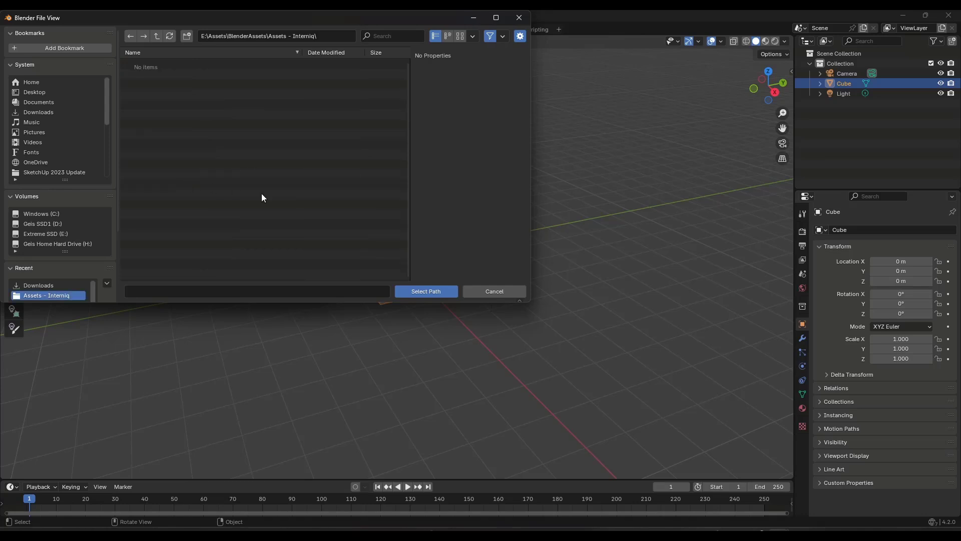
click(433, 290)
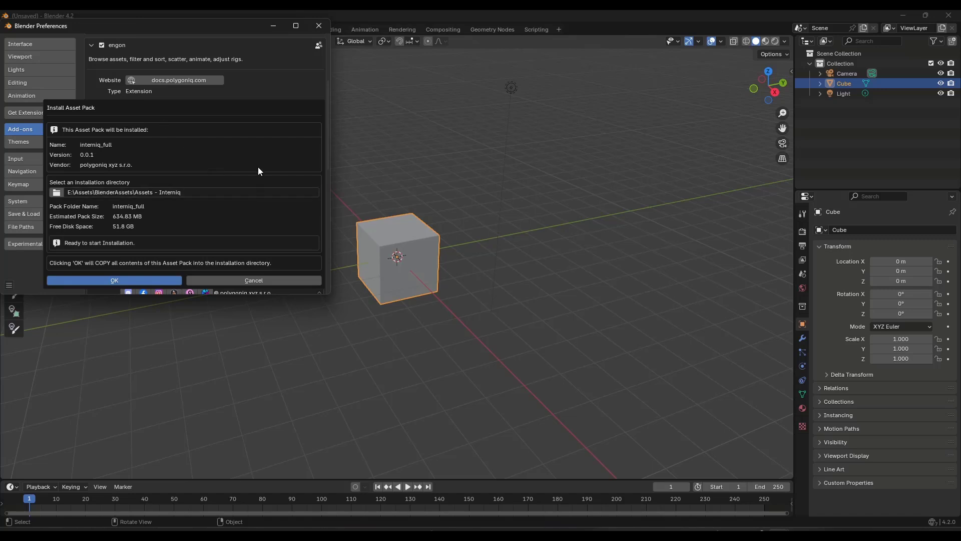
click(140, 280)
Dismiss the install message and briefly review the Asset Pack Search Paths.
click(134, 160)
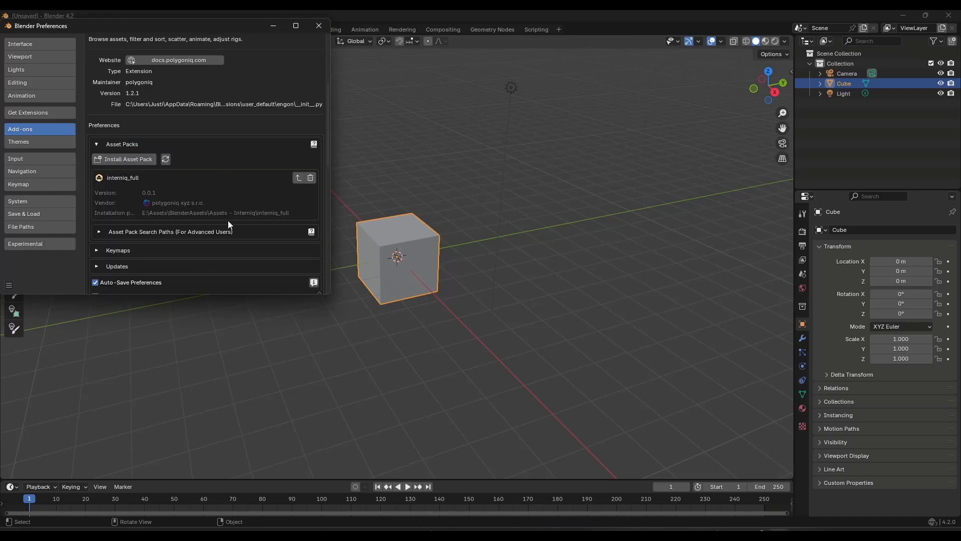
scroll(200, 210, down, 1)
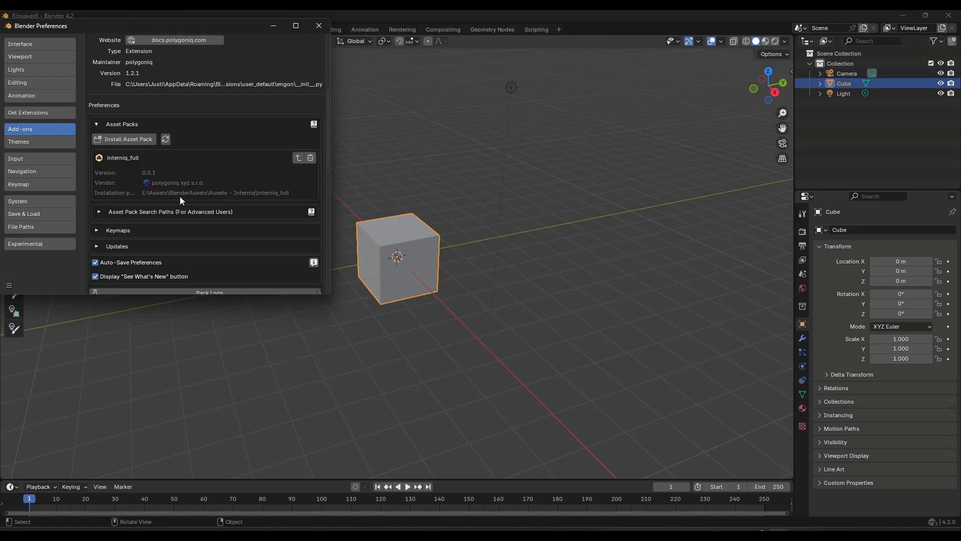
click(103, 211)
scroll(202, 245, down, 1)
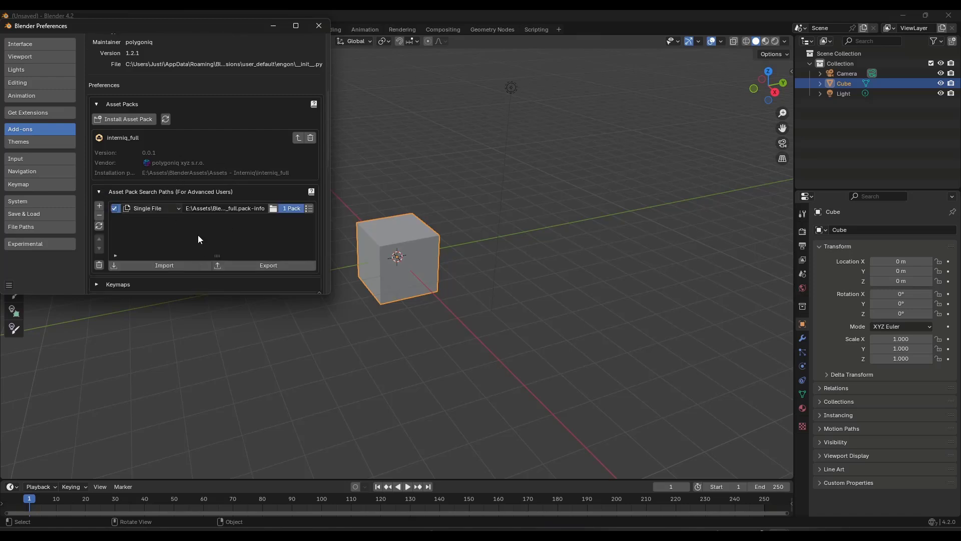
click(99, 193)
scroll(212, 189, down, 1)
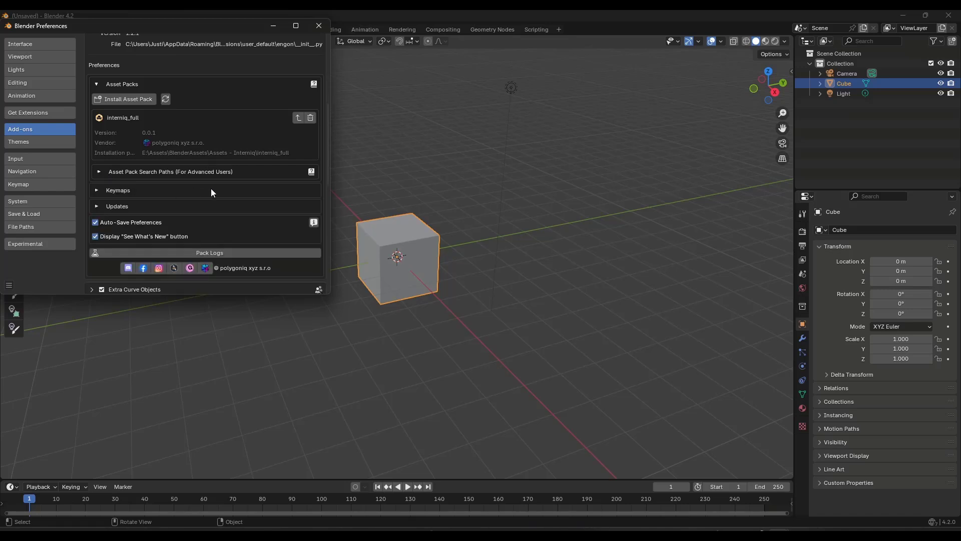
scroll(210, 186, up, 2)
scroll(212, 180, down, 1)
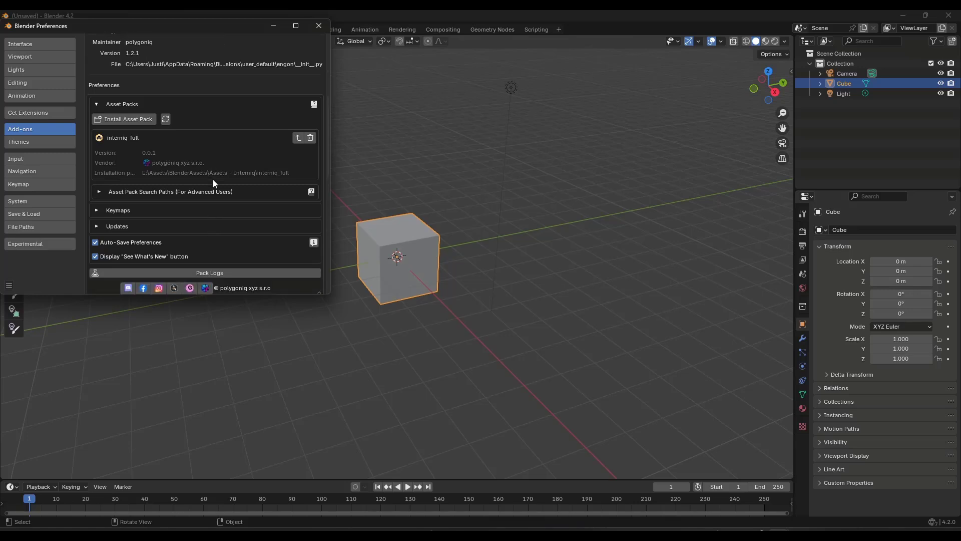
Deselect the cube, show the sidebar's polygoniq tab and start Browse Assets.
click(627, 211)
key(n)
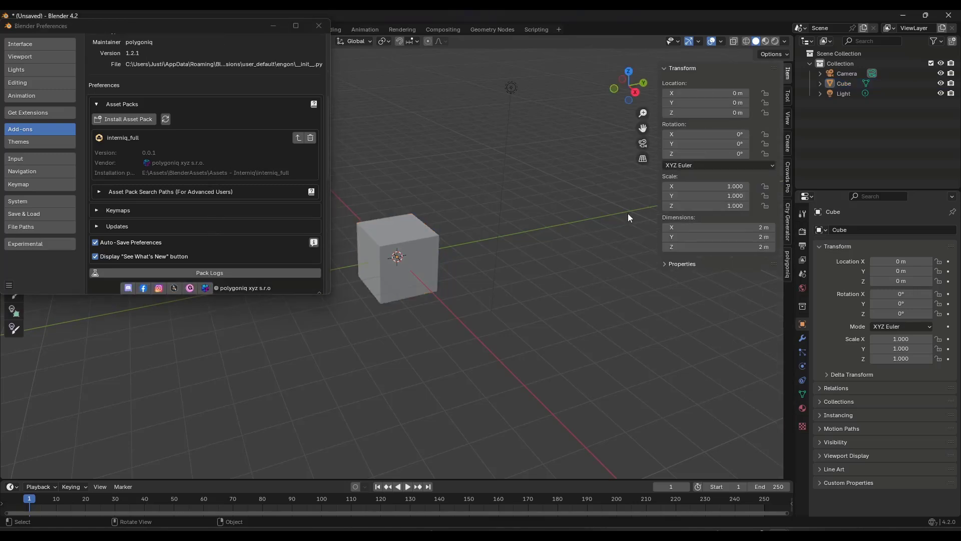
click(786, 261)
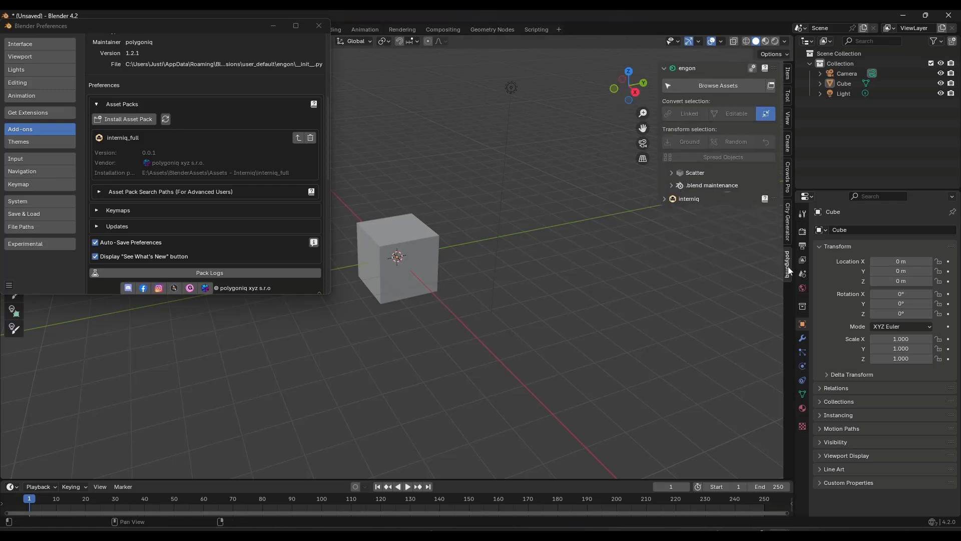
click(702, 86)
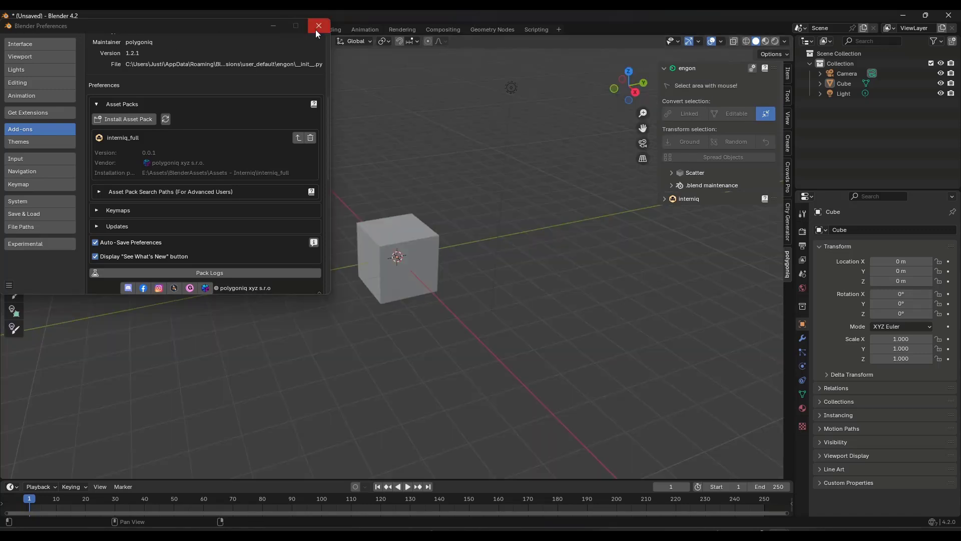
Close Preferences and split the 3D view into two side-by-side areas.
click(318, 25)
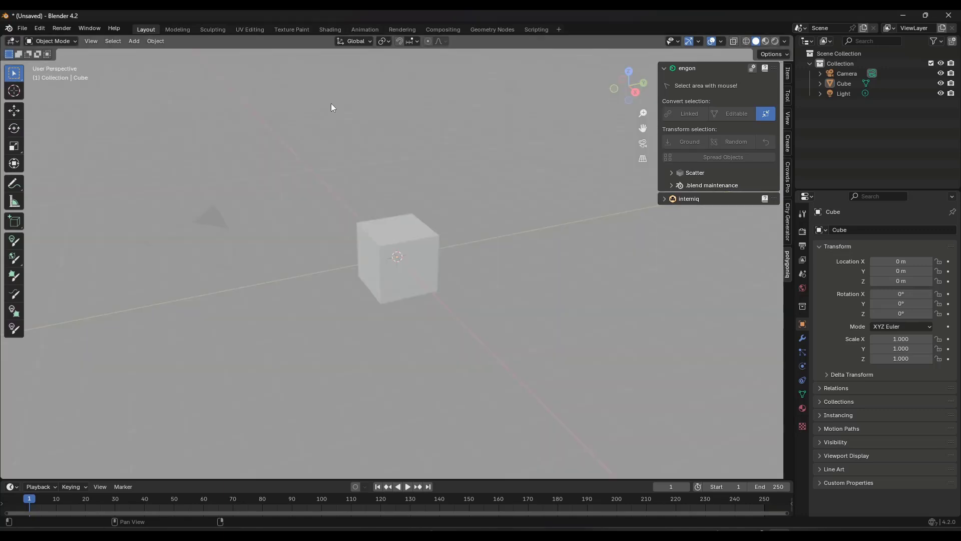
key(Escape)
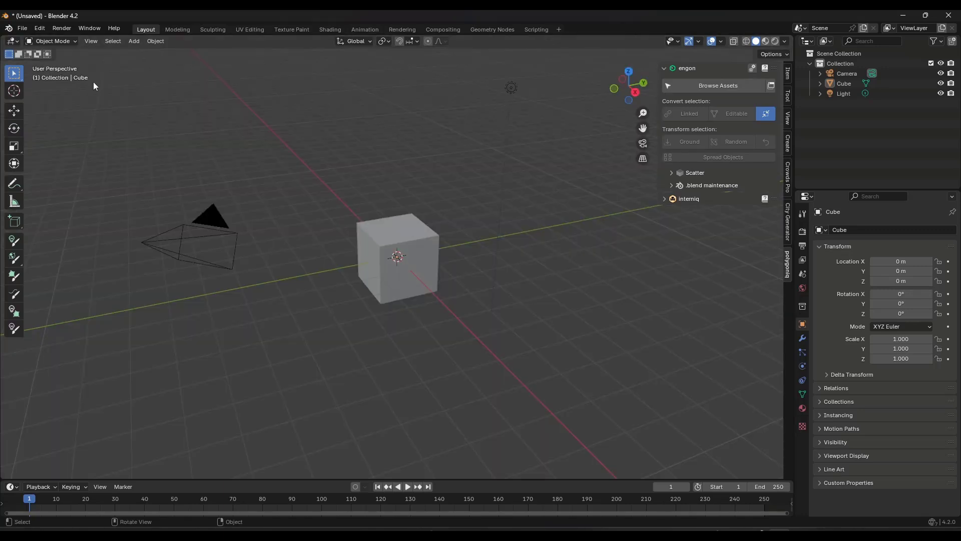
drag(3, 36, 253, 135)
Open engon's asset browser in the left area and scroll through the interniq assets.
click(247, 264)
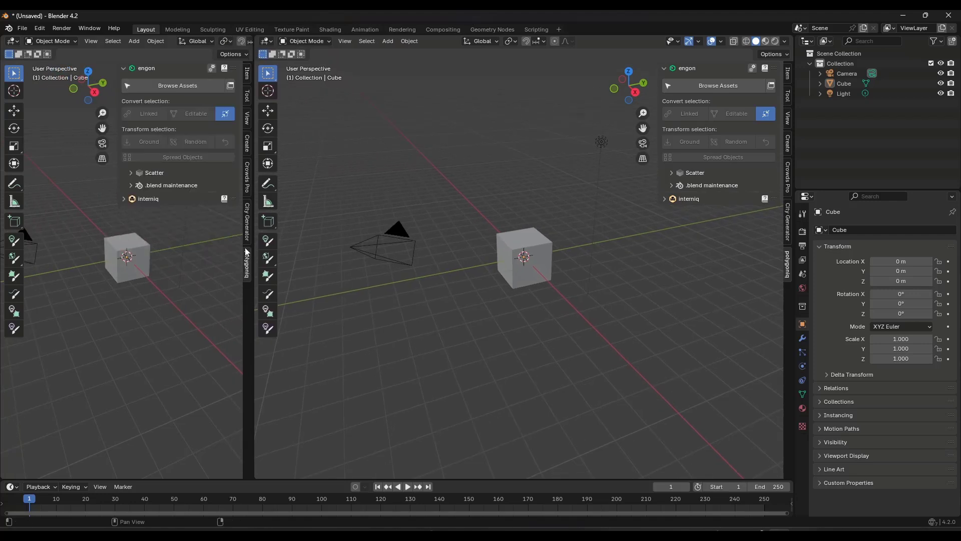
click(173, 90)
click(76, 176)
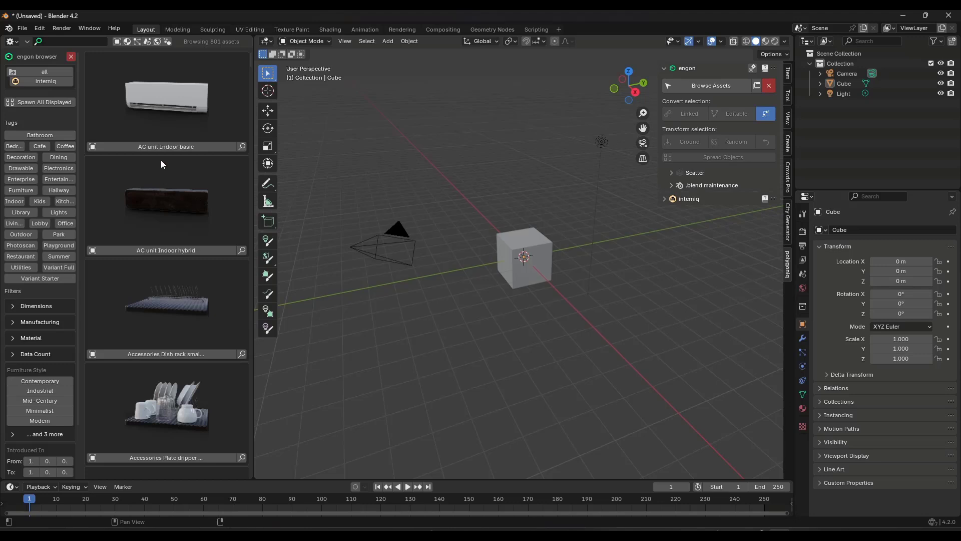
scroll(170, 216, down, 10)
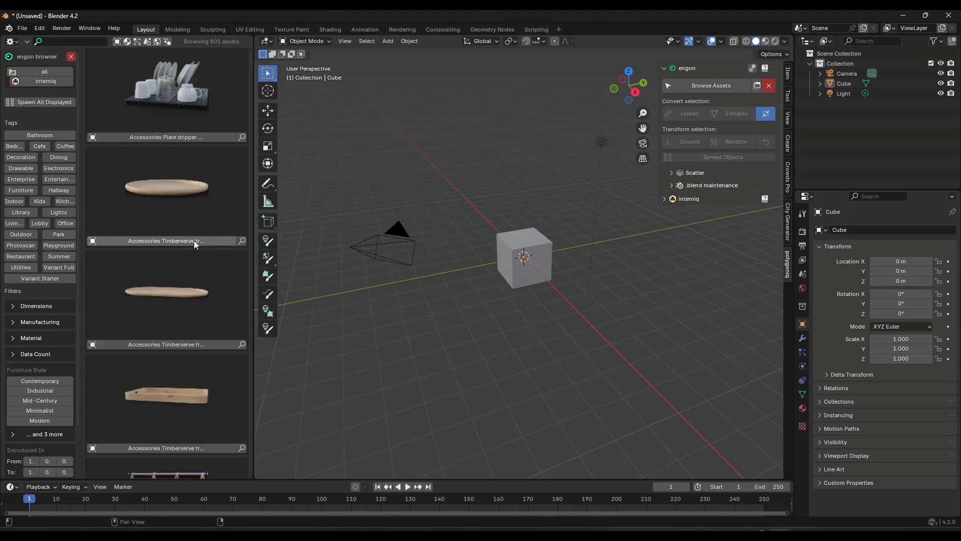
scroll(196, 245, down, 10)
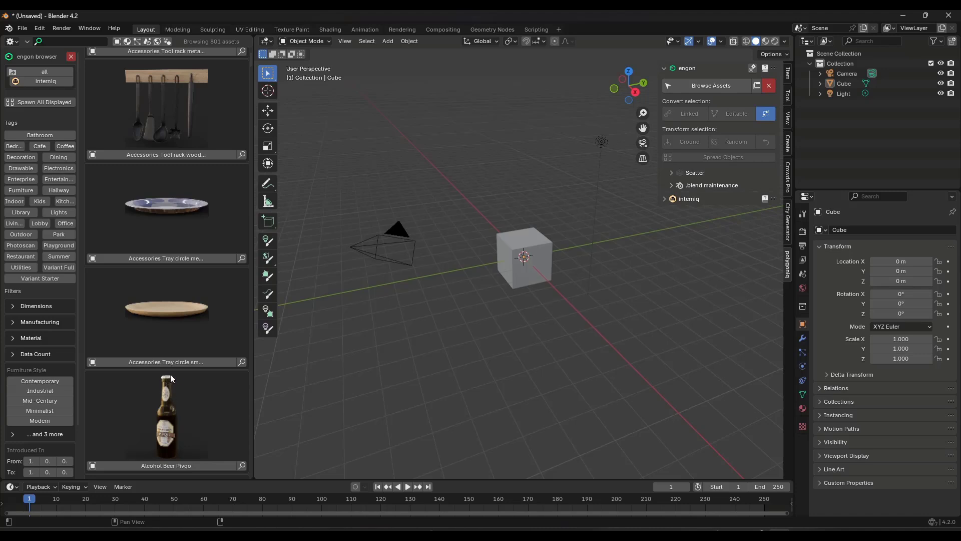
scroll(168, 275, down, 10)
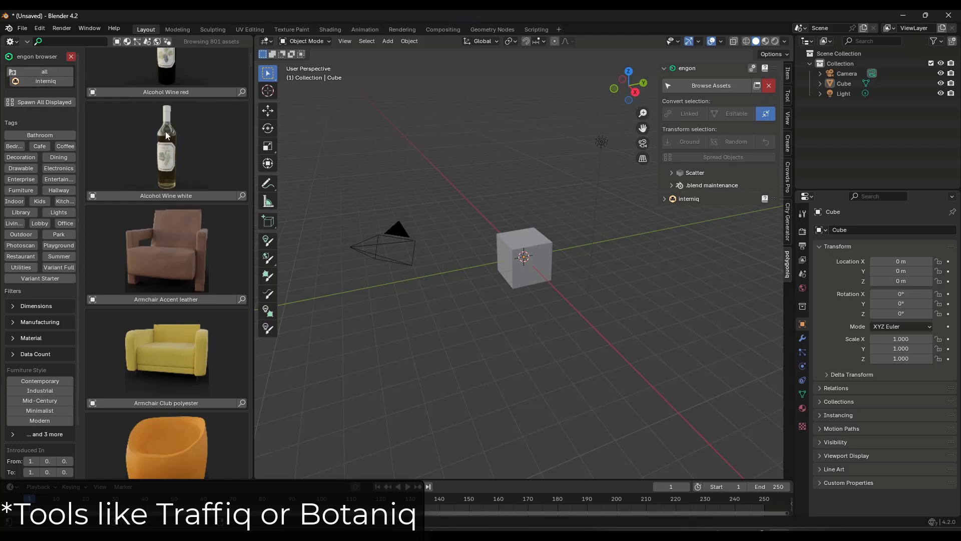
scroll(202, 240, down, 2)
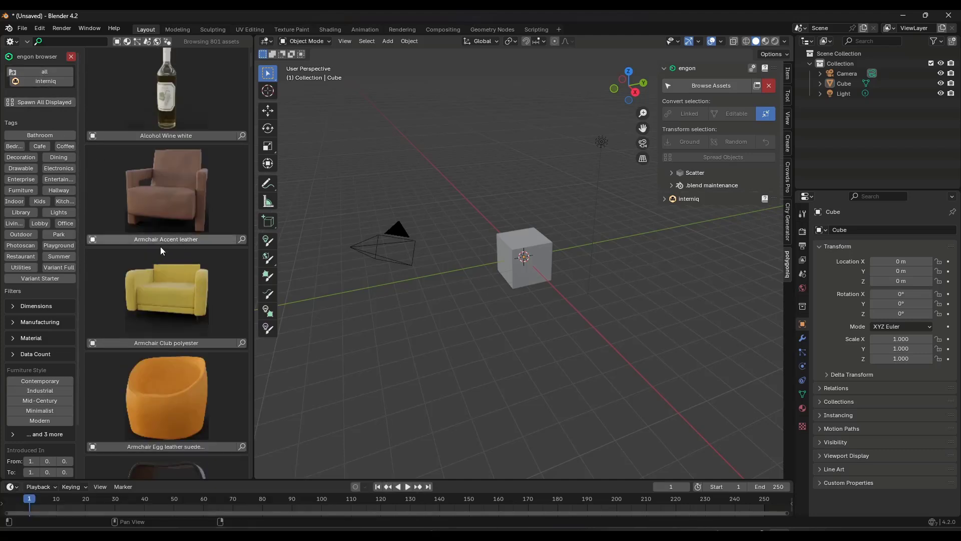
Add the Armchair Accent leather and delete the default cube.
click(165, 221)
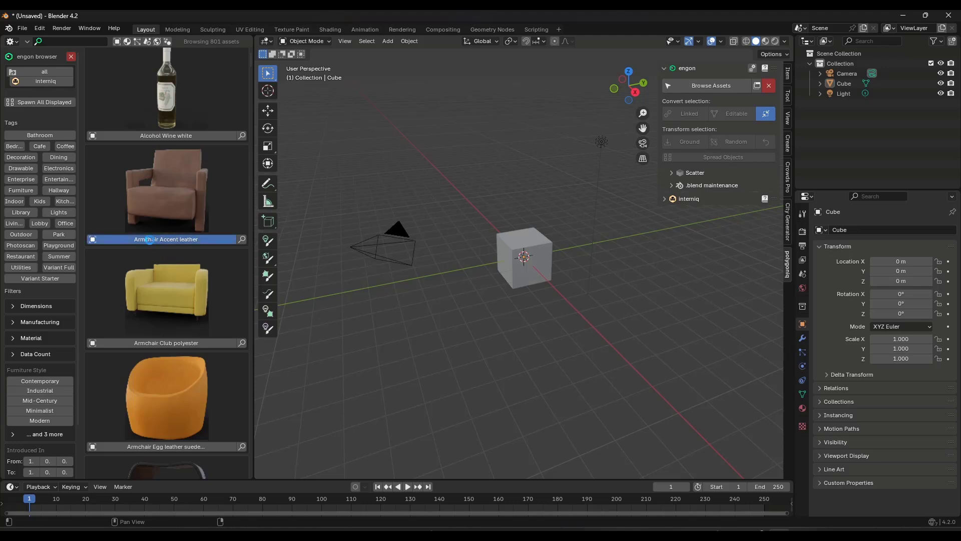
click(548, 251)
key(Delete)
Orbit around the new armchair and select it.
scroll(437, 235, up, 8)
middle_drag(316, 272, 509, 252)
scroll(545, 262, up, 4)
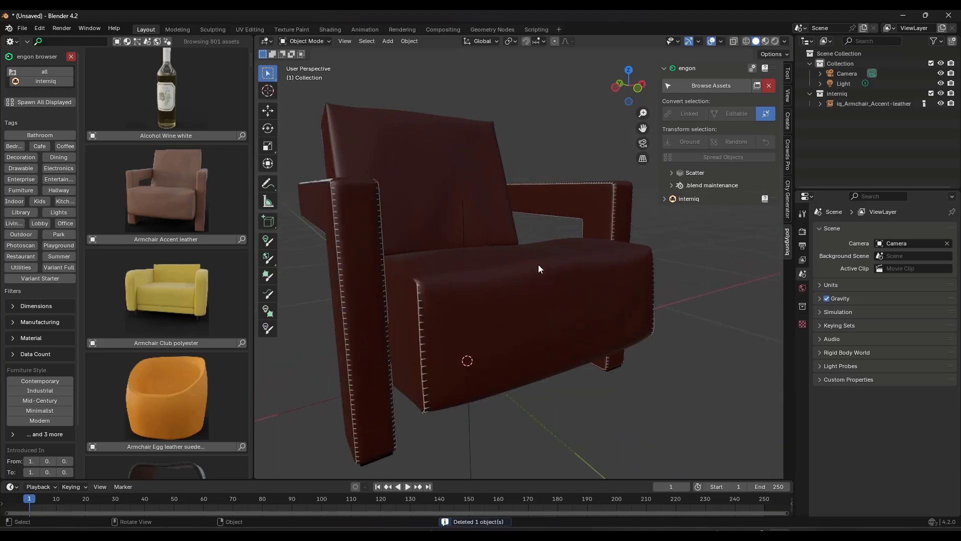
scroll(521, 268, down, 4)
mouse_move(527, 271)
middle_down()
mouse_move(560, 274)
mouse_move(521, 274)
middle_up()
click(520, 273)
scroll(520, 236, down, 4)
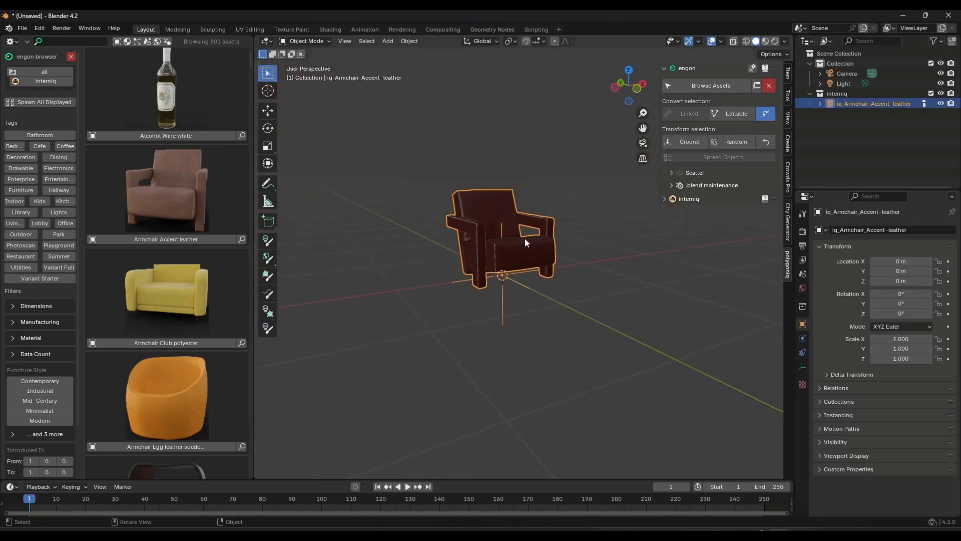
scroll(591, 262, up, 4)
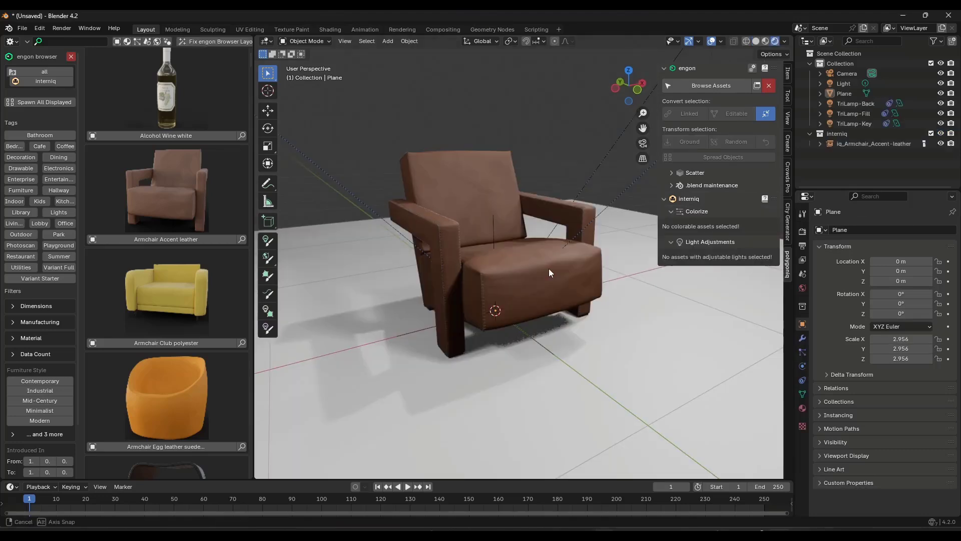
middle_drag(549, 268, 552, 266)
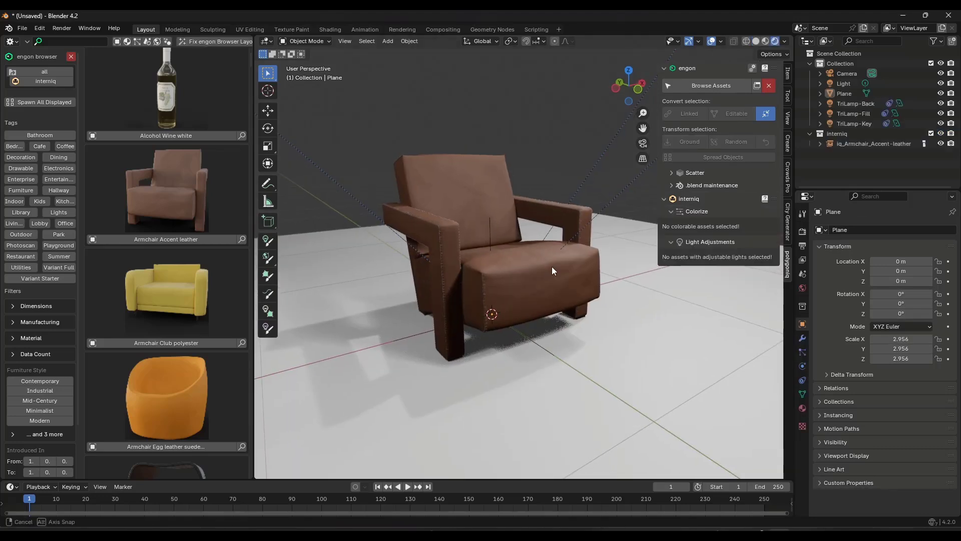
click(502, 272)
scroll(502, 275, up, 3)
scroll(501, 273, down, 2)
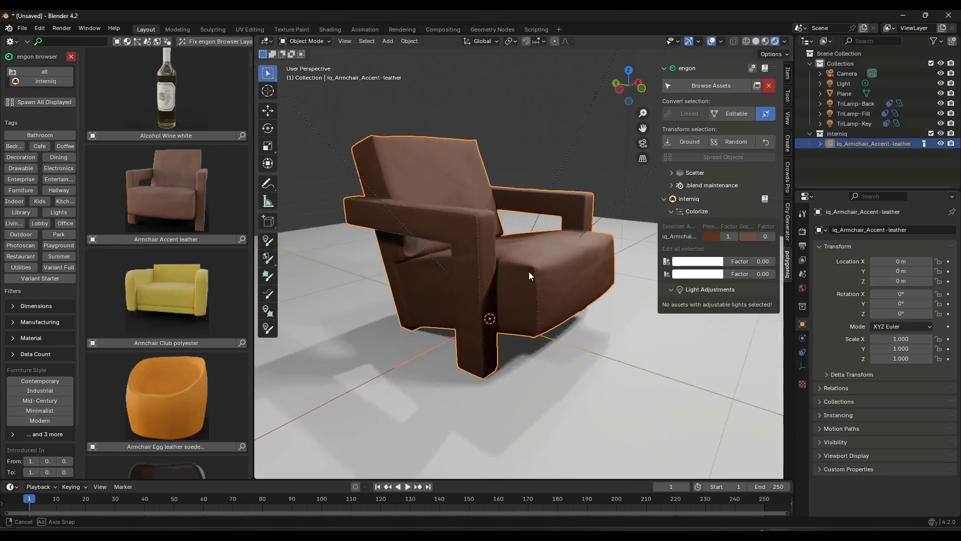
middle_drag(533, 271, 517, 270)
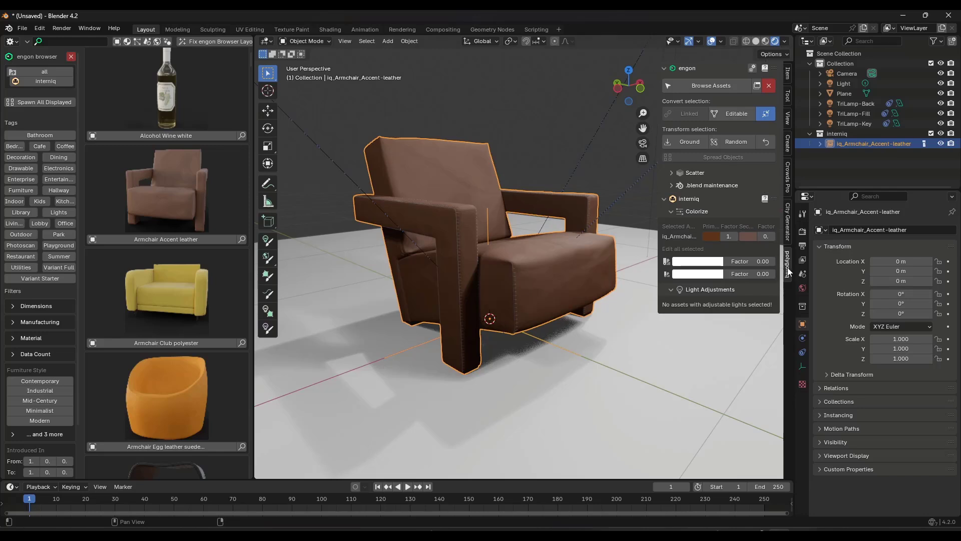
Shift the armchair's primary Colorize colour toward greyish brown.
click(707, 235)
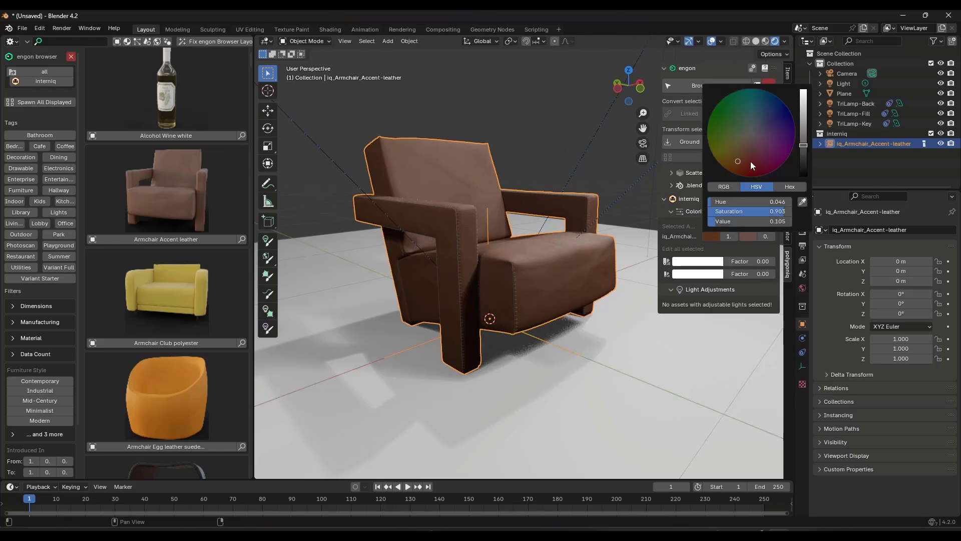
mouse_move(750, 158)
mouse_down()
mouse_move(740, 150)
mouse_move(757, 116)
mouse_move(773, 127)
mouse_move(748, 127)
mouse_up()
scroll(435, 239, up, 8)
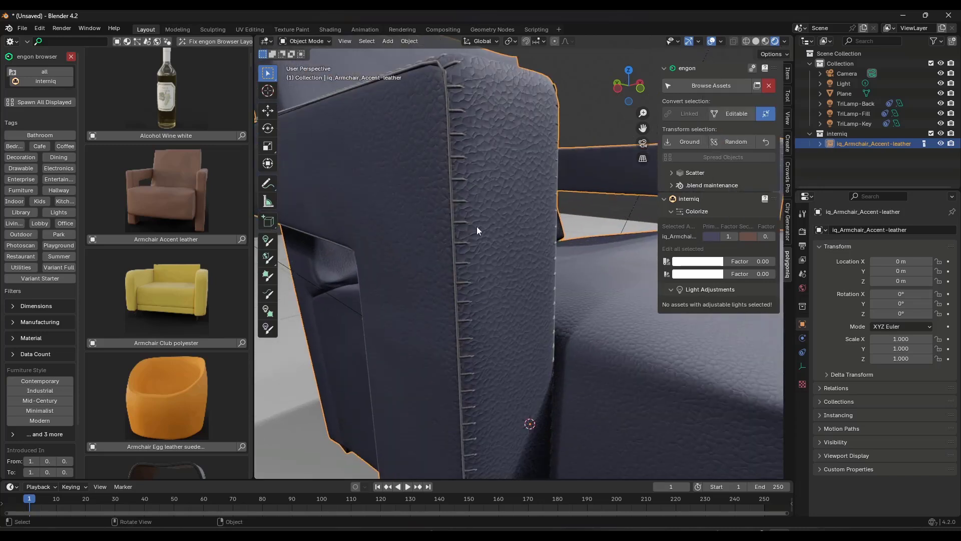
Try teal and pink secondary colours, then cancel the change and zoom out.
click(748, 235)
mouse_move(785, 144)
mouse_down()
mouse_move(787, 120)
mouse_move(749, 117)
mouse_move(767, 116)
mouse_up()
mouse_move(836, 122)
mouse_down()
mouse_move(840, 113)
mouse_move(840, 157)
mouse_move(840, 109)
mouse_up()
drag(782, 127, 794, 144)
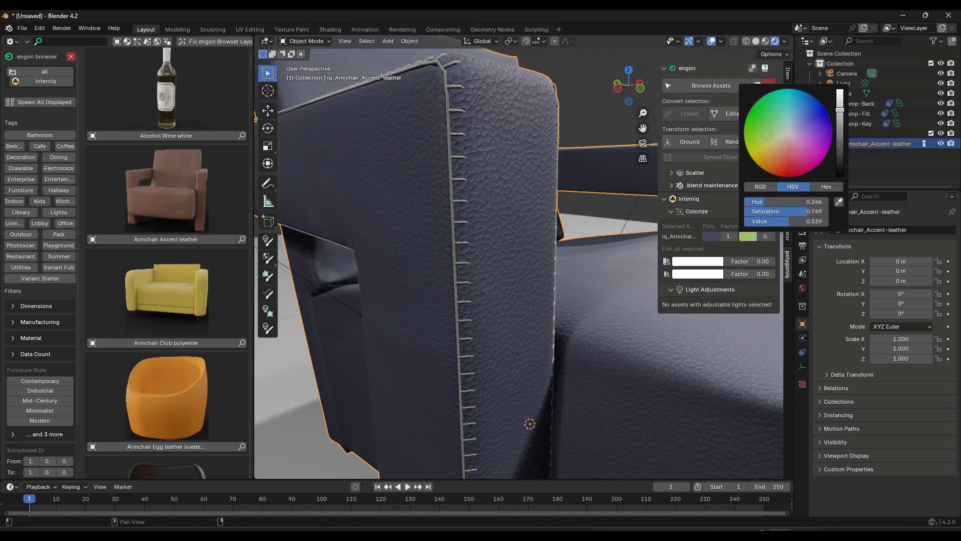
key(Escape)
scroll(436, 230, down, 5)
scroll(417, 230, down, 5)
middle_drag(527, 230, 436, 233)
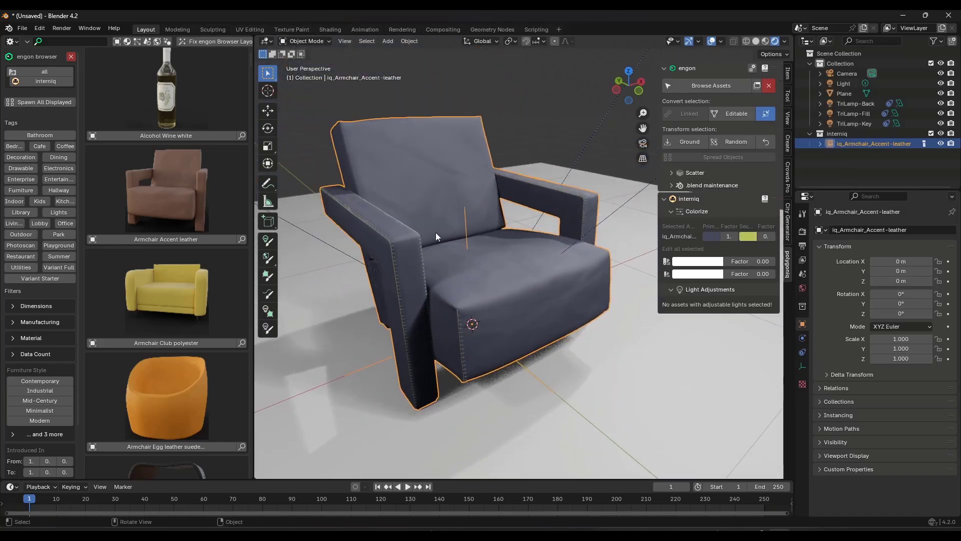
scroll(436, 232, down, 4)
scroll(211, 332, down, 5)
scroll(192, 338, down, 3)
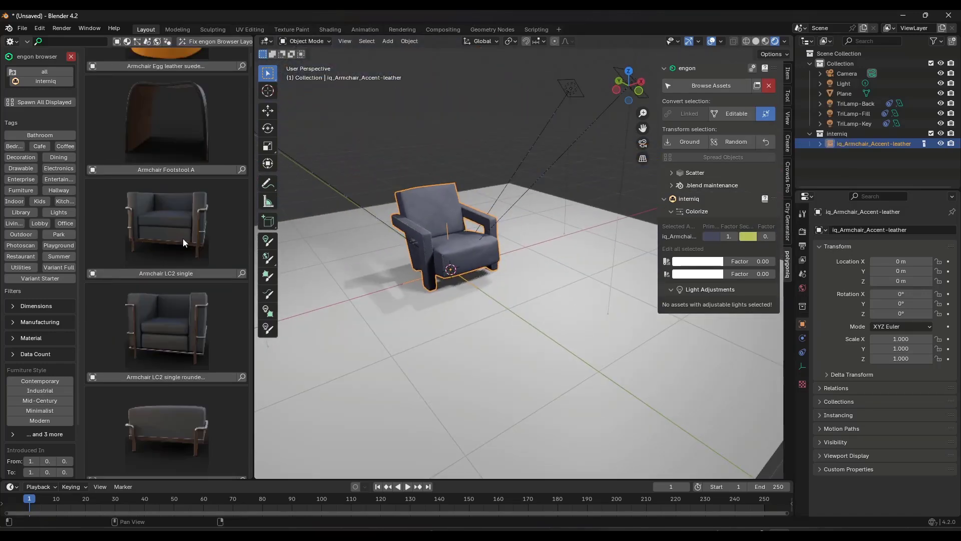
Add an Armchair LC2 single and move it 1.3495 m along X.
click(153, 274)
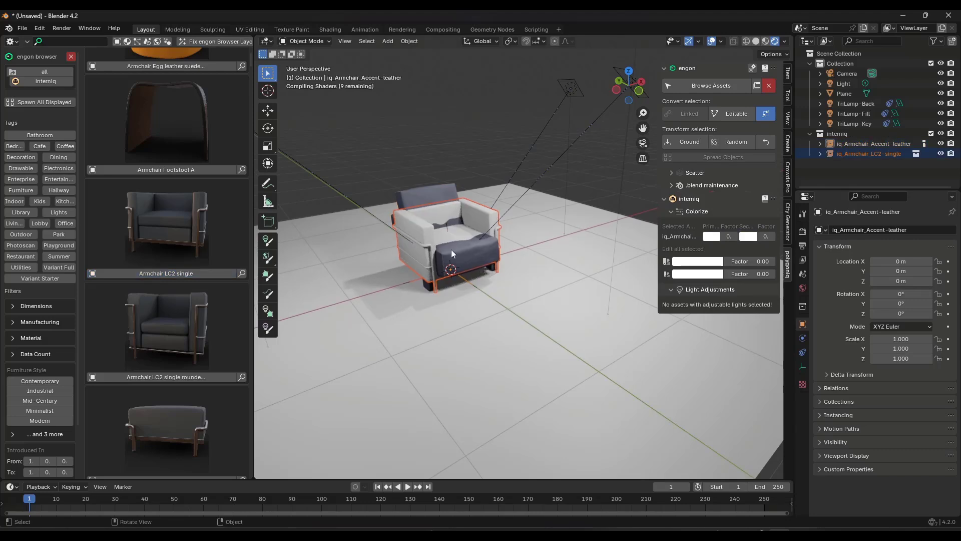
key(g)
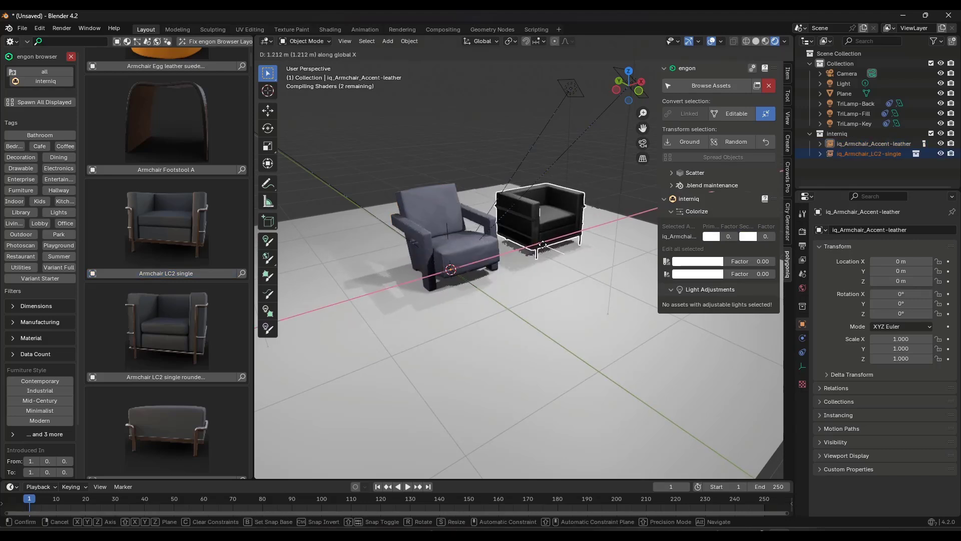
click(556, 230)
key(KP_Decimal)
middle_drag(325, 254, 421, 256)
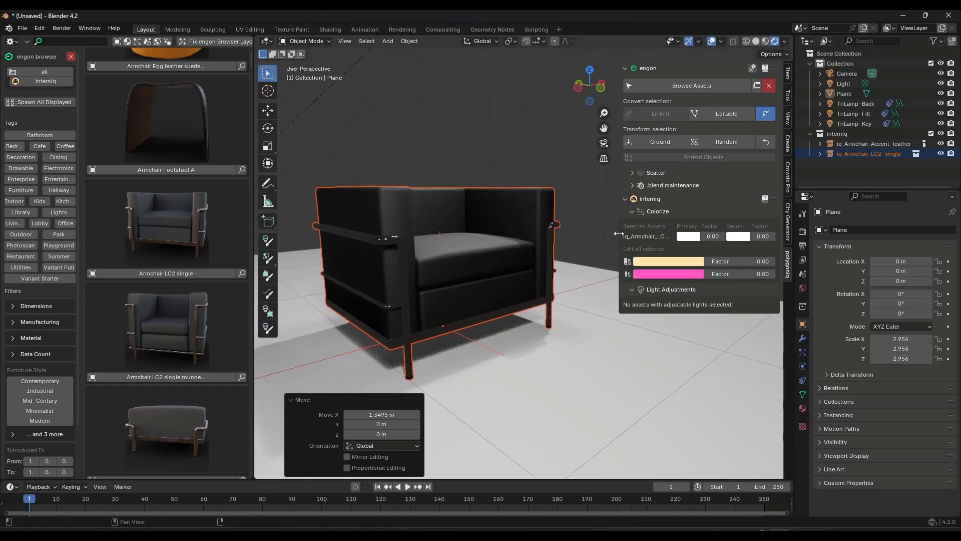
Set the LC2 armchair's primary Colorize colour to olive at factor 1.0.
drag(619, 234, 600, 234)
click(678, 237)
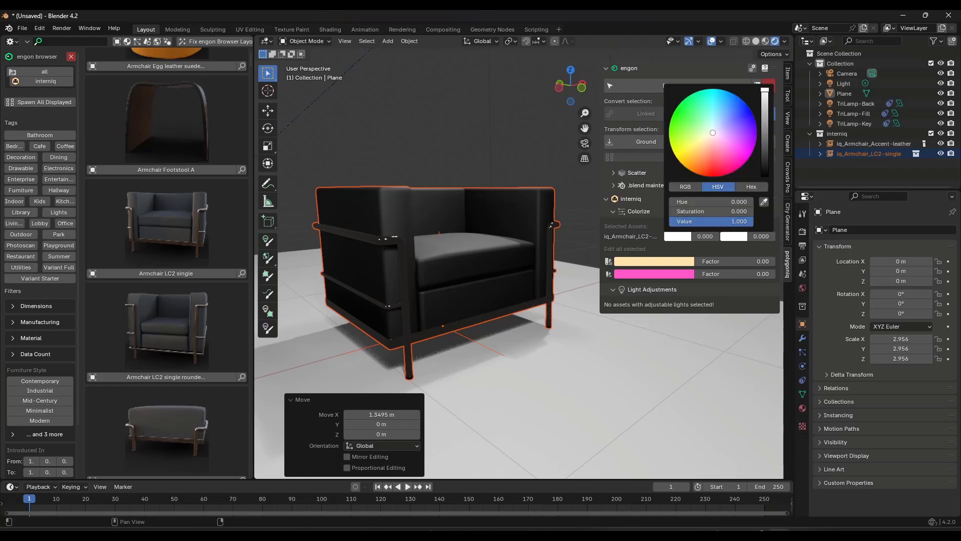
drag(710, 137, 694, 147)
drag(766, 136, 765, 145)
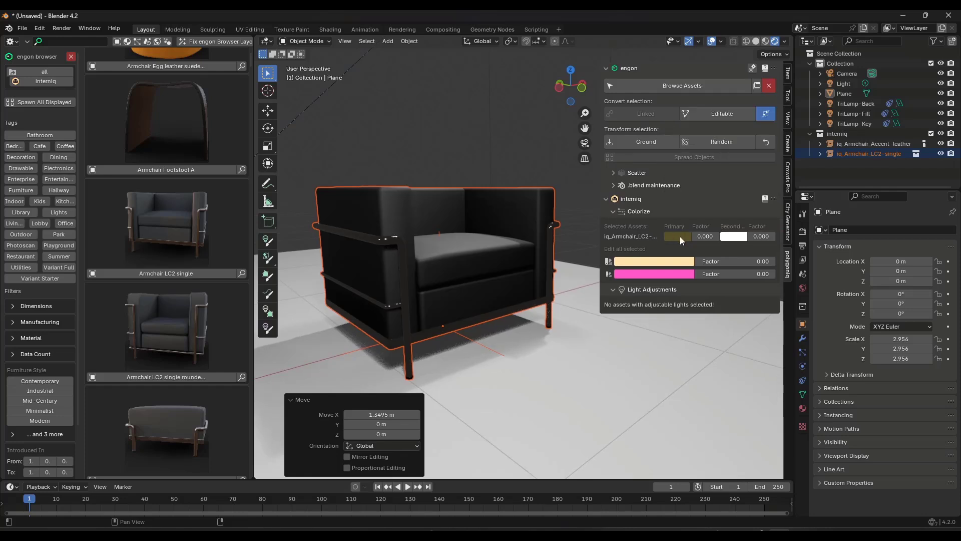
mouse_move(392, 271)
middle_down()
mouse_move(416, 243)
mouse_move(401, 255)
middle_up()
drag(698, 236, 731, 235)
Give the LC2 armchair a pale yellow secondary colour at factor 0.56.
scroll(385, 240, up, 8)
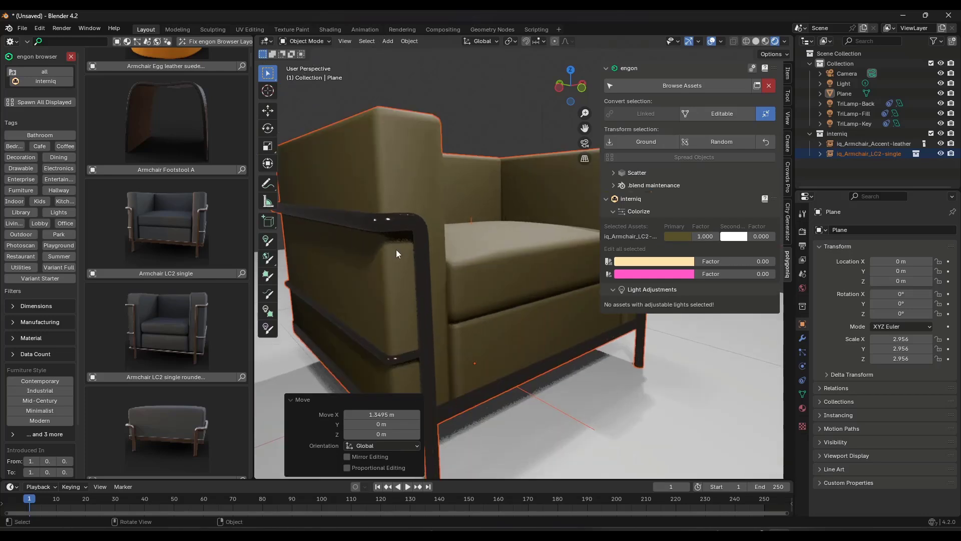
scroll(389, 236, down, 8)
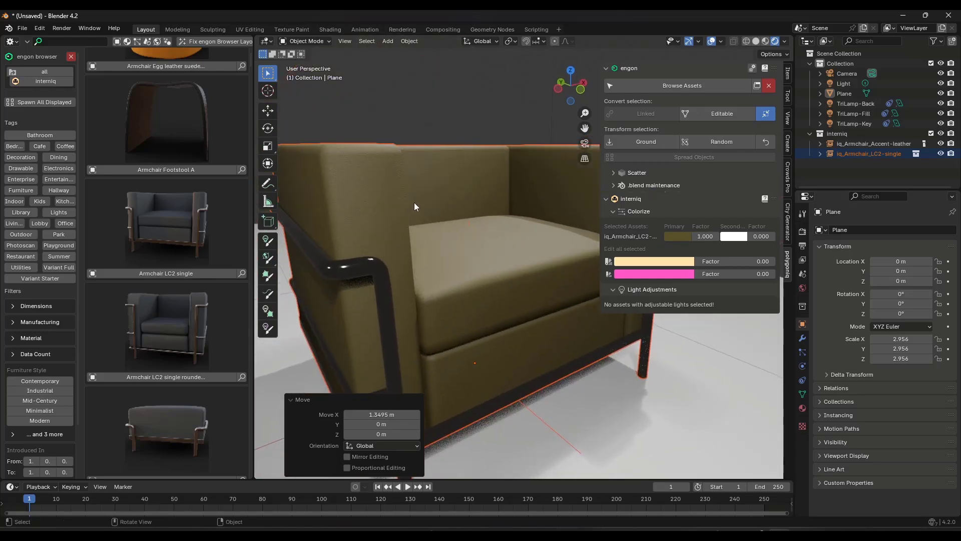
click(734, 237)
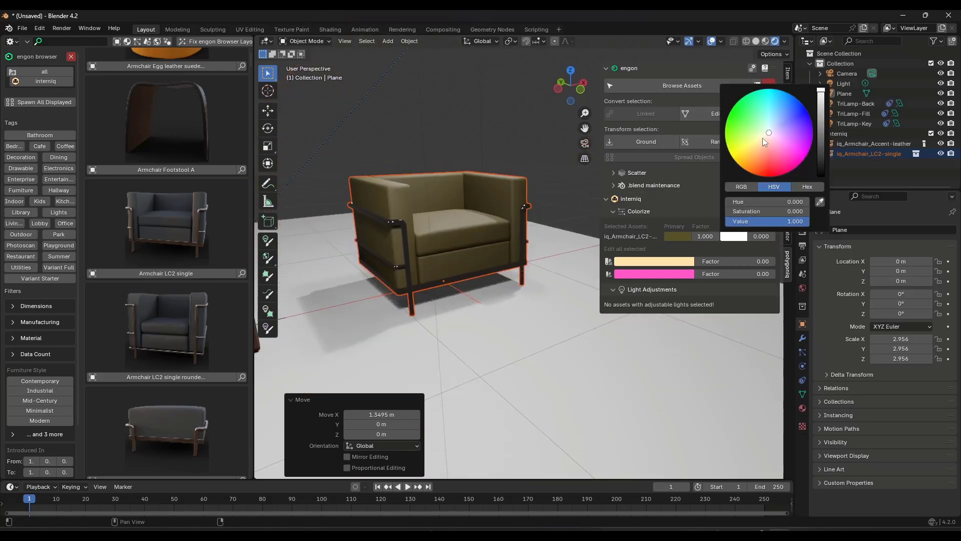
drag(764, 142, 761, 134)
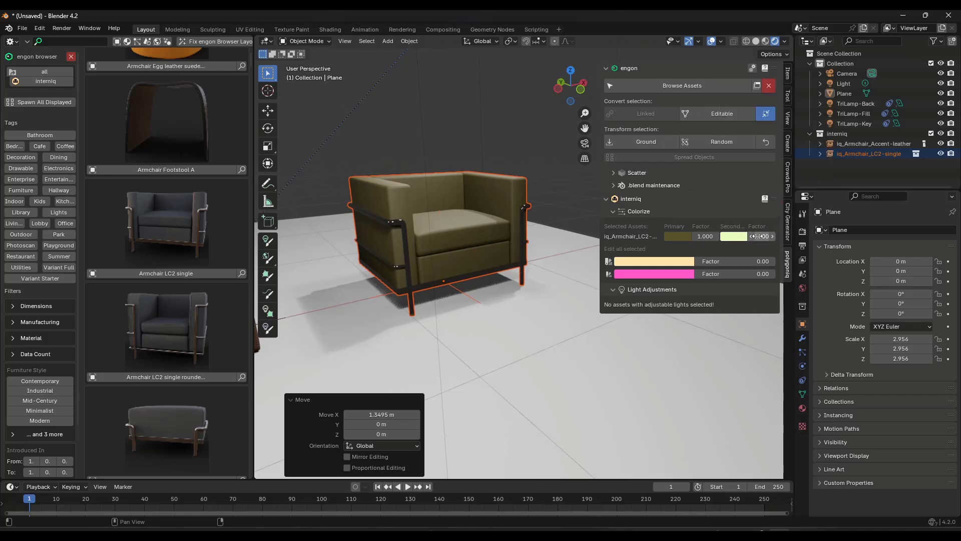
mouse_move(750, 236)
mouse_down()
mouse_move(791, 236)
mouse_move(741, 236)
mouse_up()
middle_drag(350, 245, 446, 215)
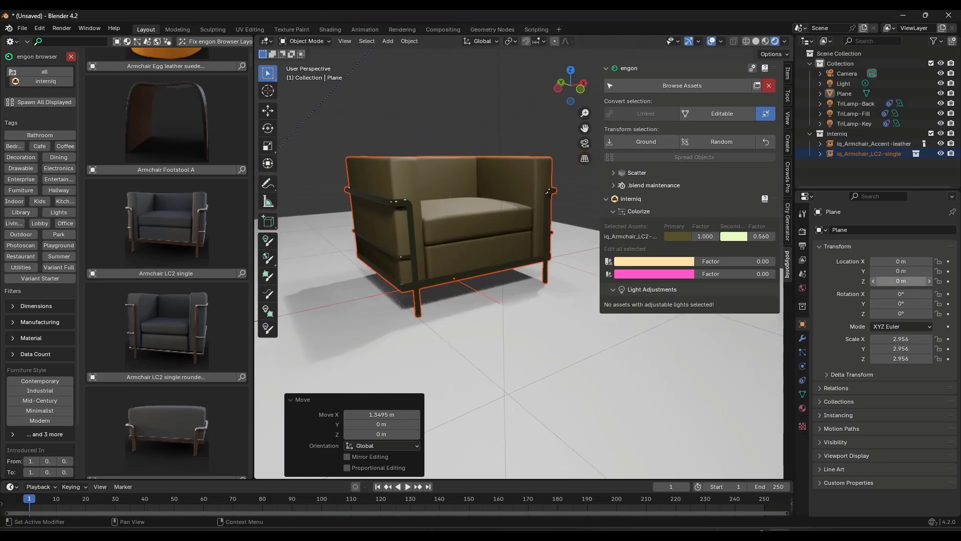
click(202, 40)
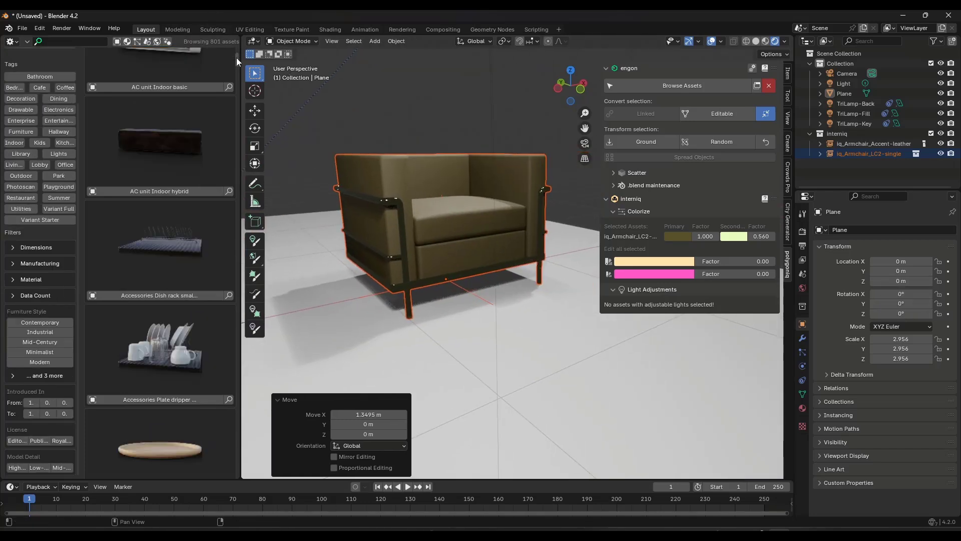
Widen the asset browser into several columns and scroll down to the Bedroom assets.
drag(237, 58, 280, 41)
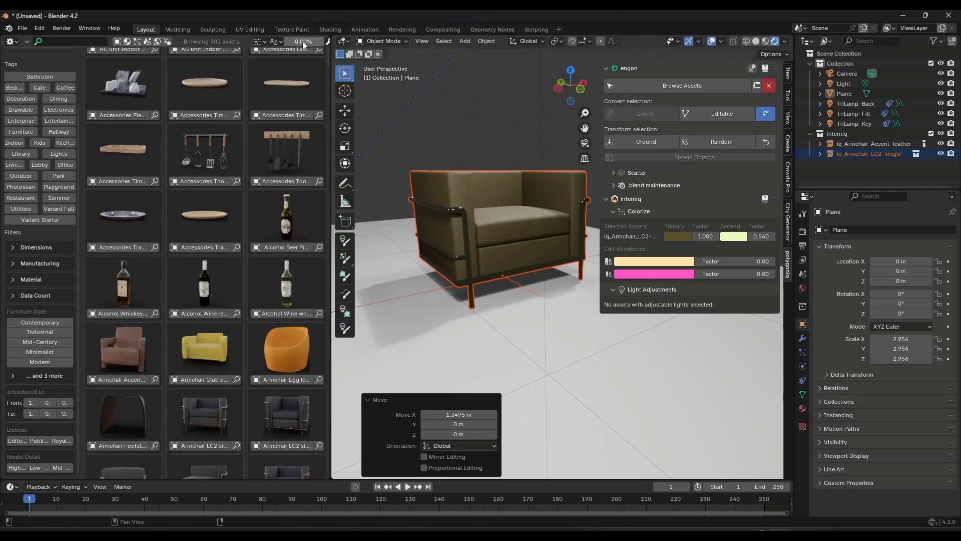
scroll(245, 251, down, 15)
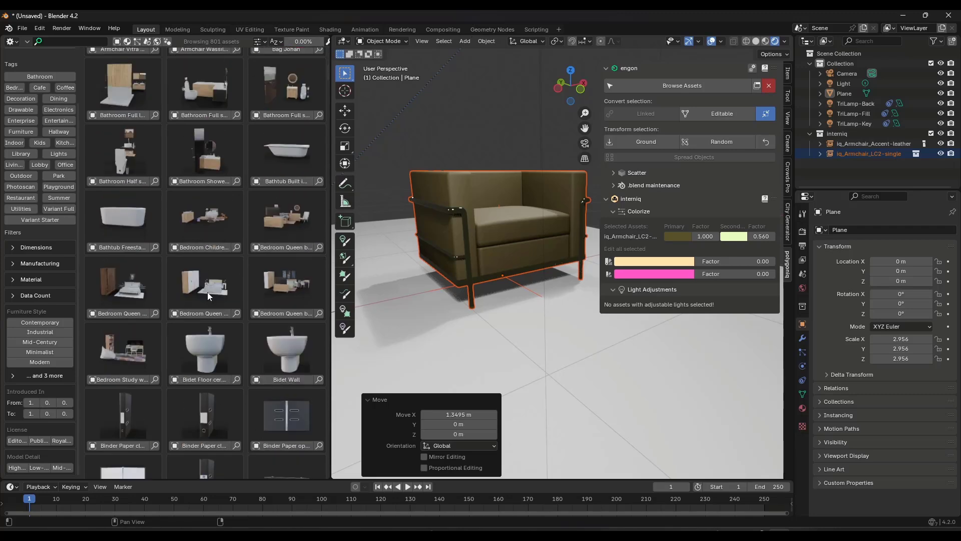
scroll(505, 275, down, 6)
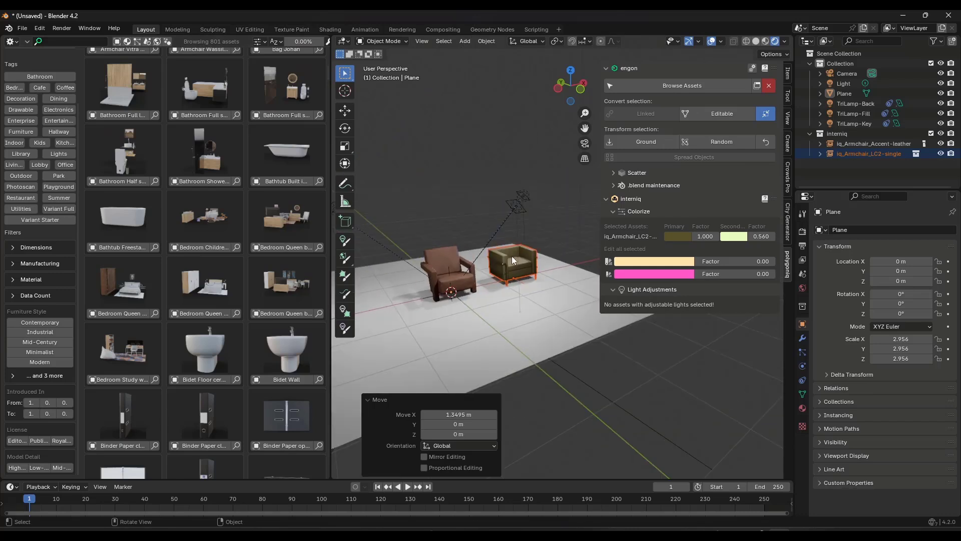
scroll(512, 260, down, 5)
scroll(357, 304, up, 1)
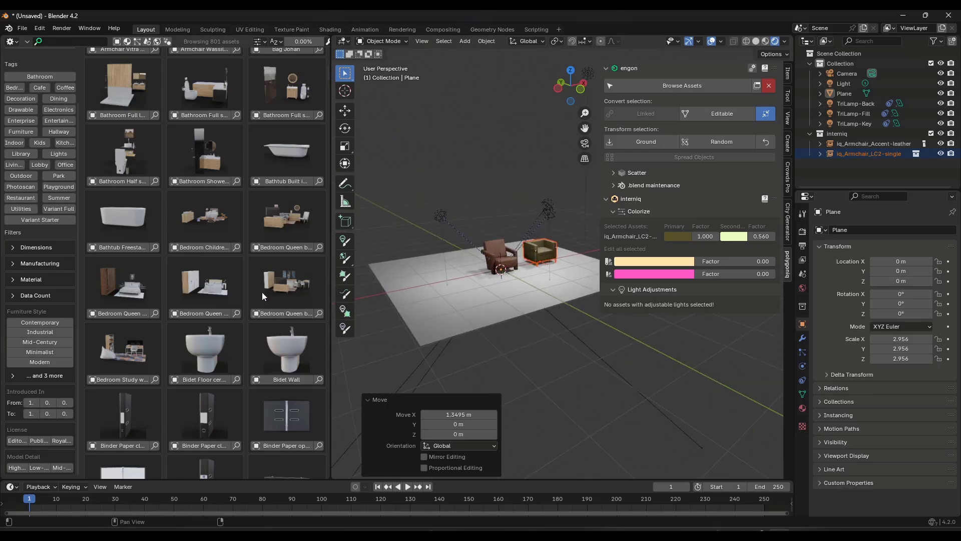
Add the Bedroom Queen bed wooden wardrobe set to the scene and look it over.
click(199, 317)
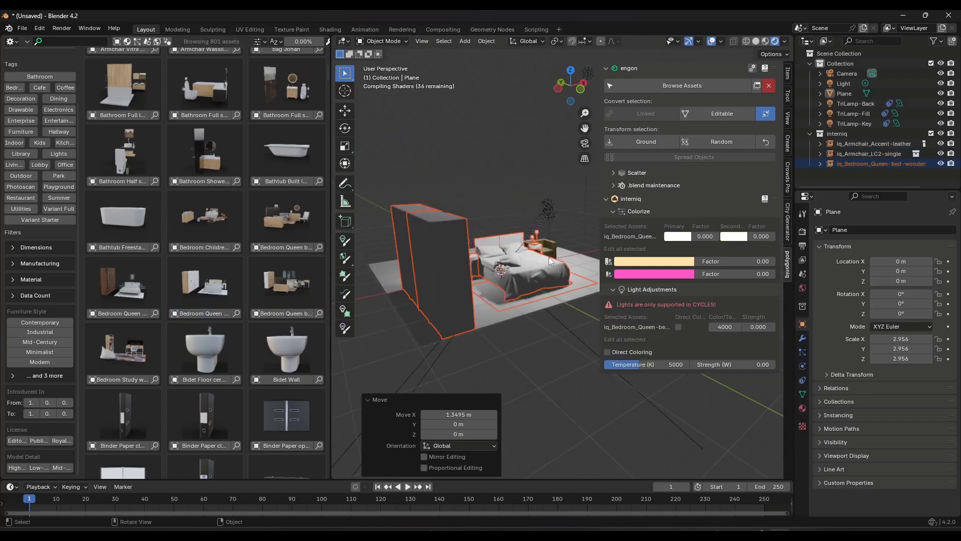
mouse_move(451, 270)
middle_down()
mouse_move(476, 266)
mouse_move(447, 267)
middle_up()
scroll(477, 263, up, 3)
scroll(450, 289, up, 4)
scroll(450, 289, down, 4)
scroll(582, 270, up, 4)
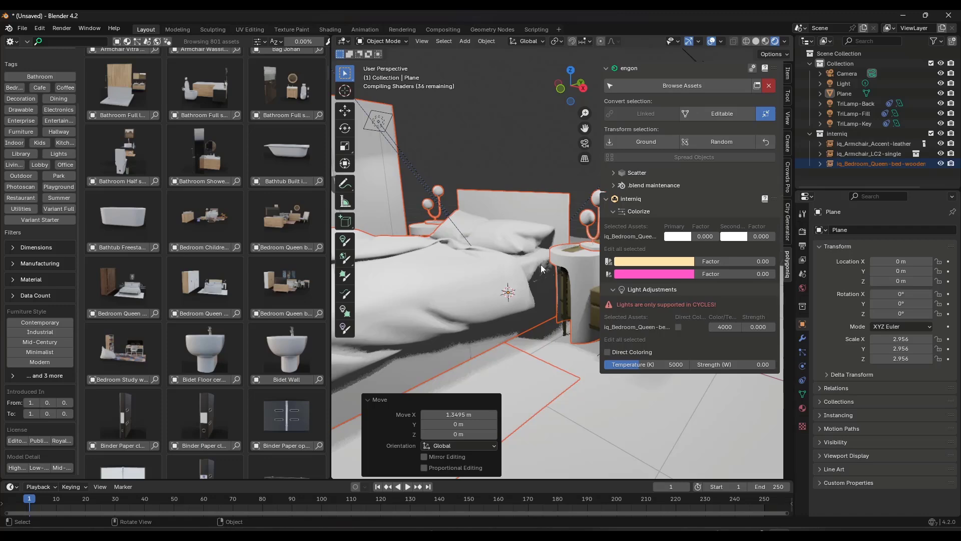
scroll(527, 263, down, 4)
scroll(393, 247, up, 3)
scroll(395, 244, up, 6)
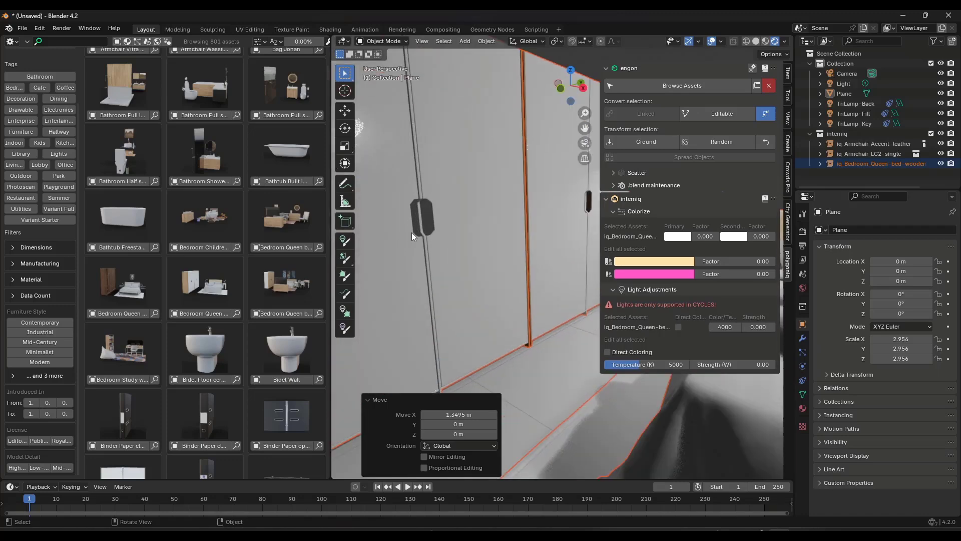
scroll(434, 230, down, 6)
scroll(413, 239, up, 3)
scroll(439, 237, down, 2)
scroll(405, 234, down, 5)
scroll(491, 252, up, 6)
scroll(521, 265, down, 4)
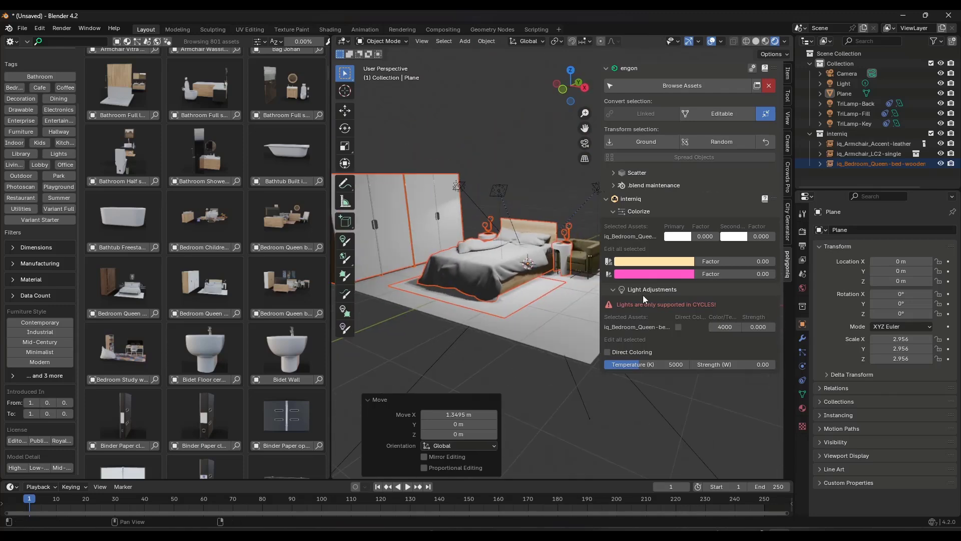
scroll(560, 245, up, 3)
scroll(561, 245, down, 3)
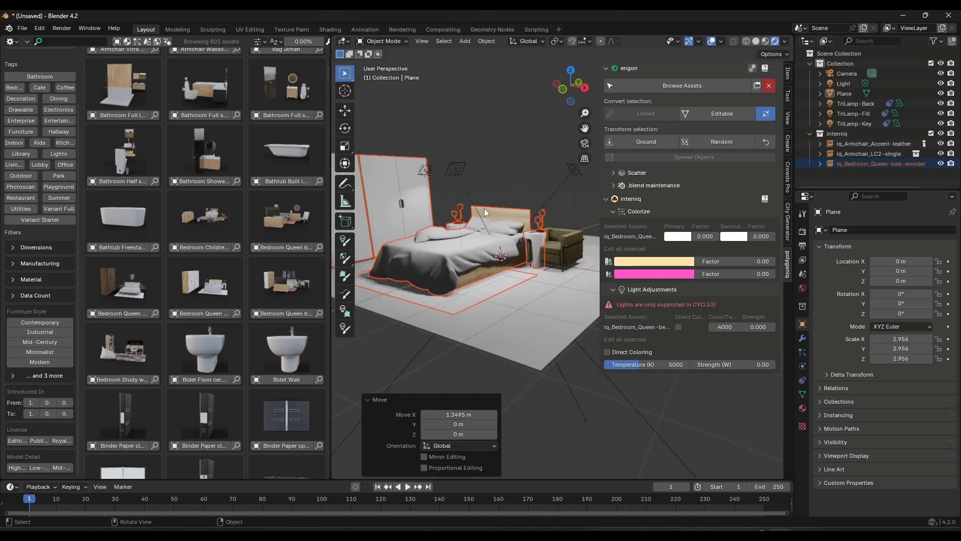
Delete the three TriLamp lights, then select the bedroom set.
click(453, 172)
key(Delete)
click(425, 171)
key(Delete)
click(574, 169)
key(Delete)
scroll(539, 226, up, 2)
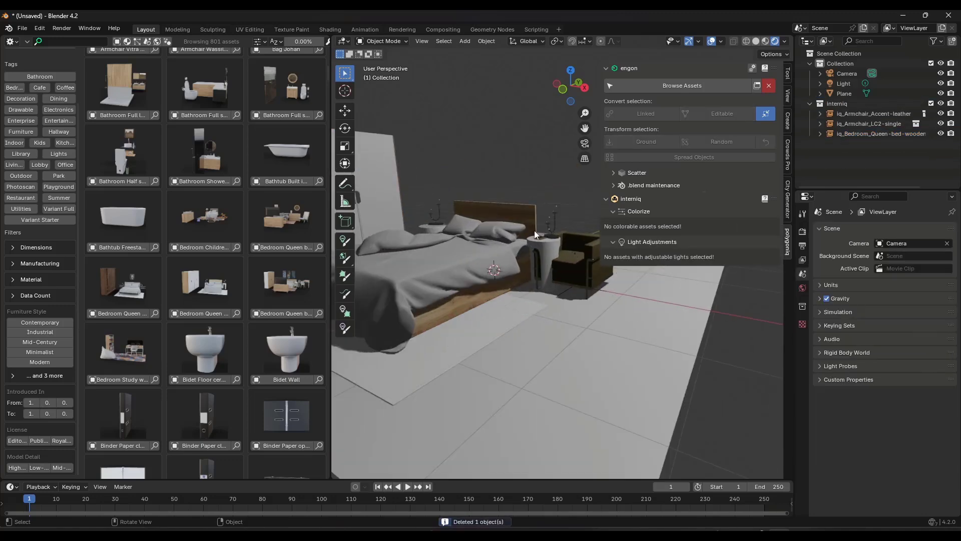
scroll(556, 225, up, 2)
click(549, 242)
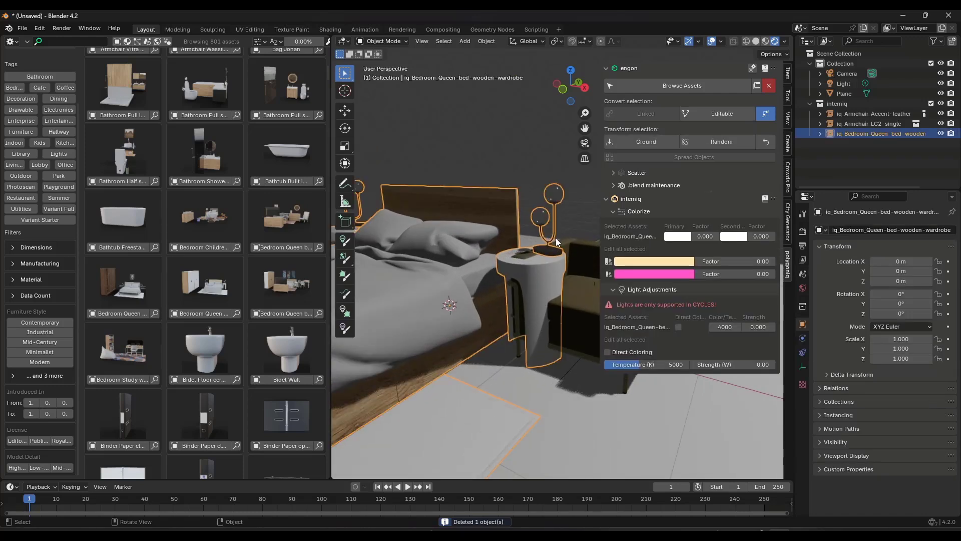
scroll(561, 242, down, 4)
scroll(576, 243, up, 1)
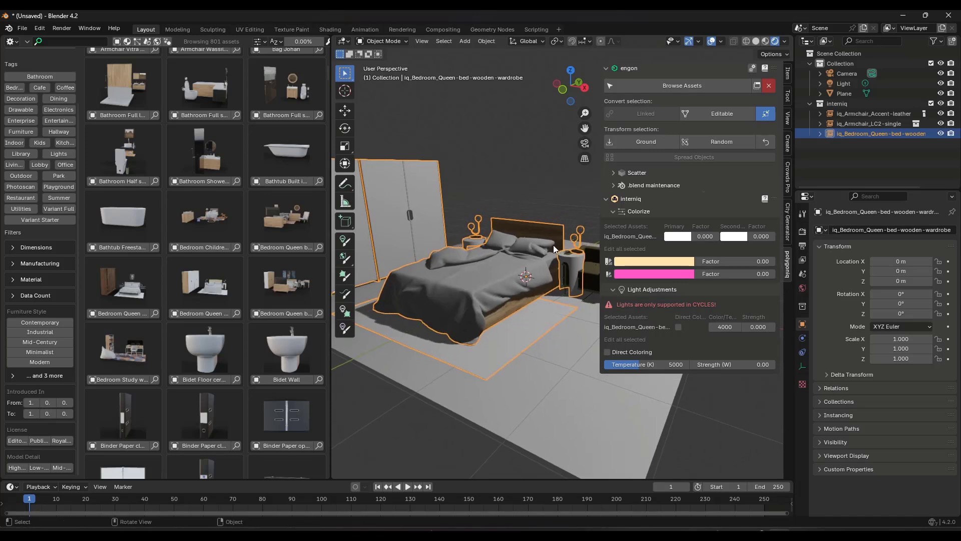
Switch the render engine to Cycles and turn on viewport denoising.
key(z)
click(534, 244)
click(803, 232)
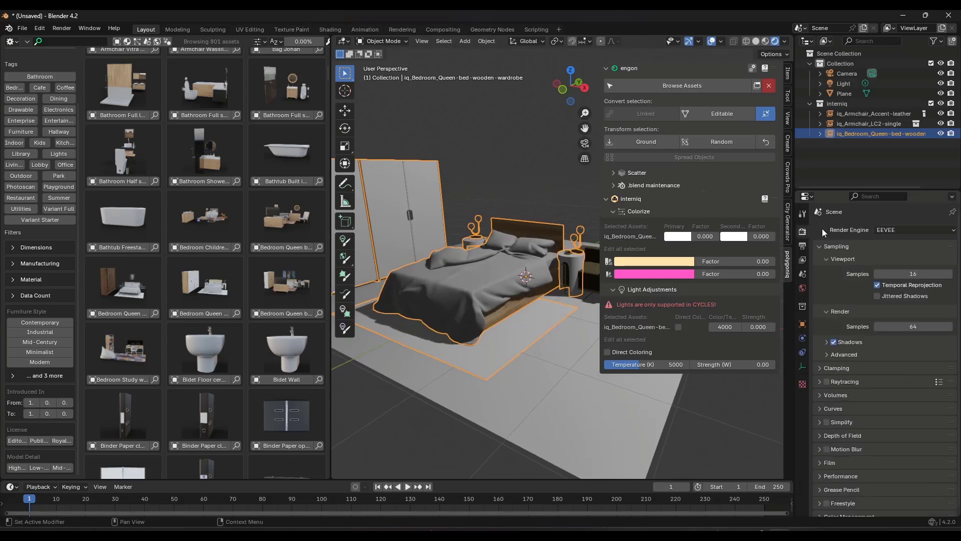
click(908, 229)
click(897, 263)
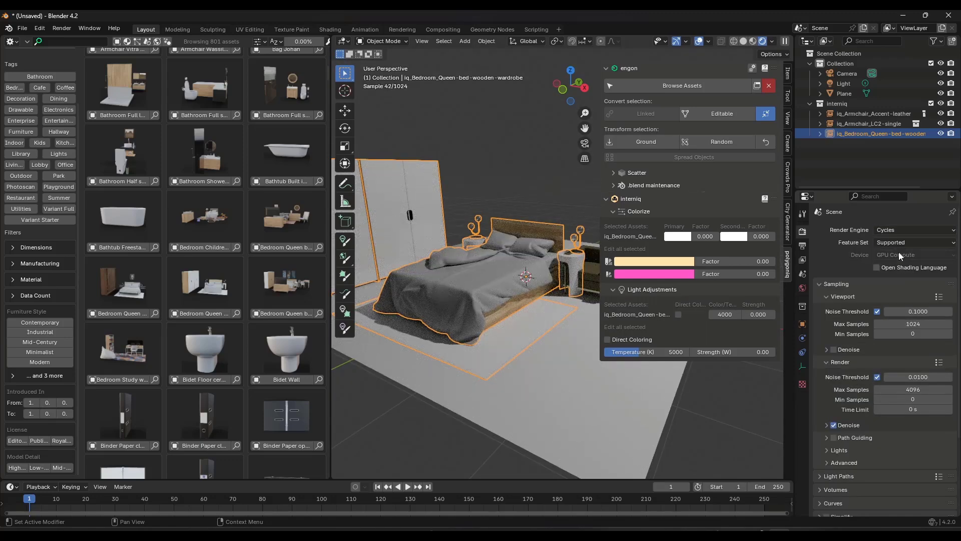
click(834, 350)
middle_drag(537, 237, 556, 263)
scroll(567, 245, up, 6)
Set the bed set's light Strength to 1000 in Light Adjustments.
click(765, 312)
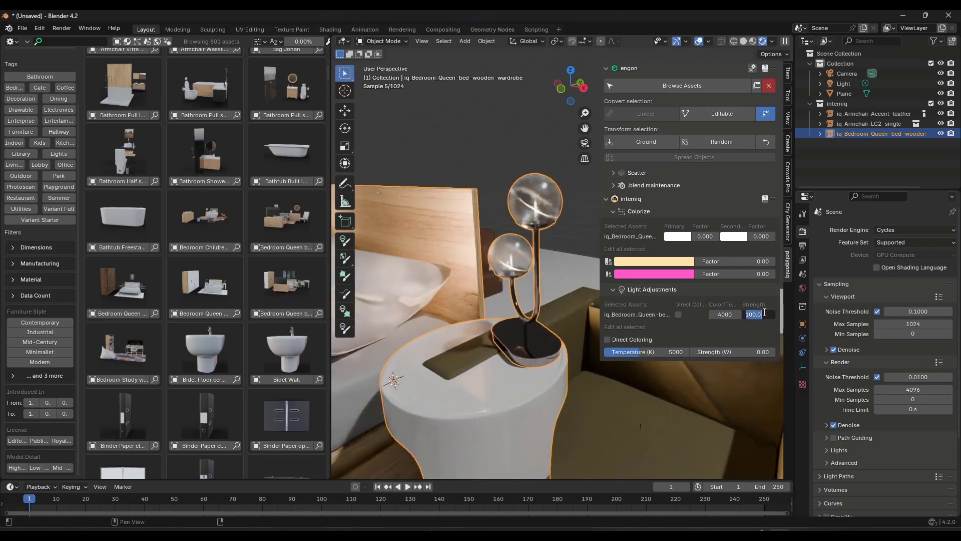
text(1000.0)
key(Return)
scroll(497, 281, down, 5)
middle_drag(493, 278, 511, 268)
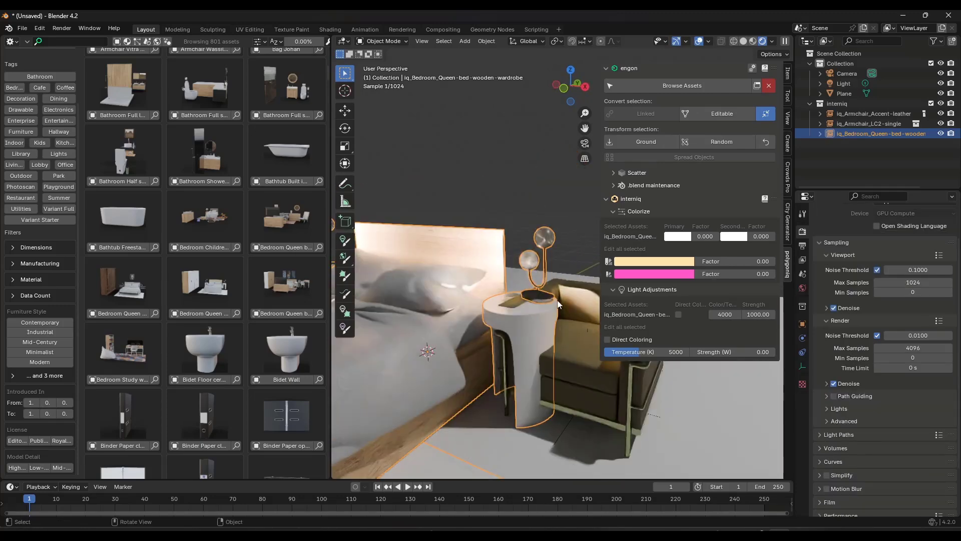
Tick Direct Coloring and choose an orange lamp colour in the Color picker.
click(678, 315)
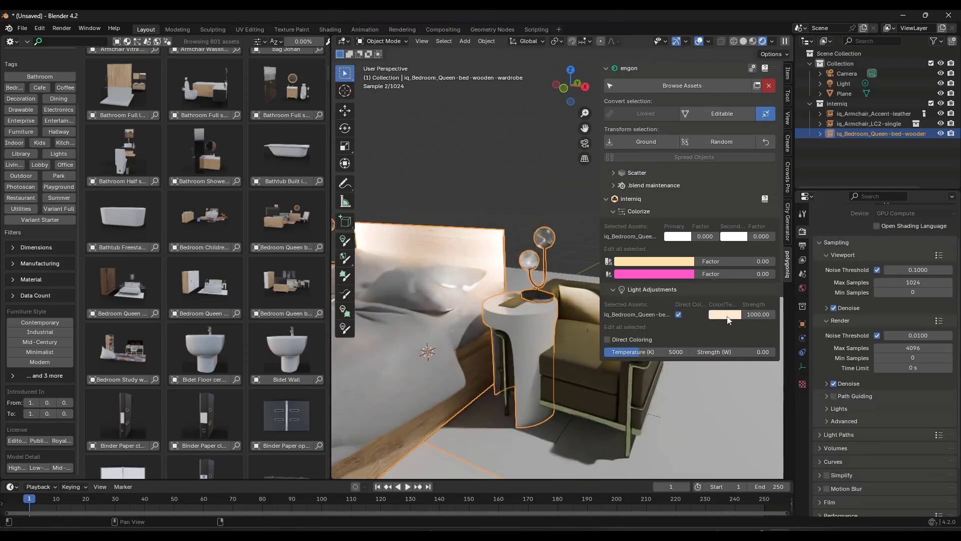
click(727, 319)
mouse_move(748, 220)
mouse_down()
mouse_move(732, 200)
mouse_move(759, 216)
mouse_move(769, 254)
mouse_move(748, 252)
mouse_move(743, 234)
mouse_up()
middle_drag(575, 301, 461, 286)
mouse_move(541, 290)
middle_down()
mouse_move(569, 300)
mouse_move(546, 293)
mouse_move(548, 258)
mouse_move(544, 272)
middle_up()
scroll(545, 272, down, 5)
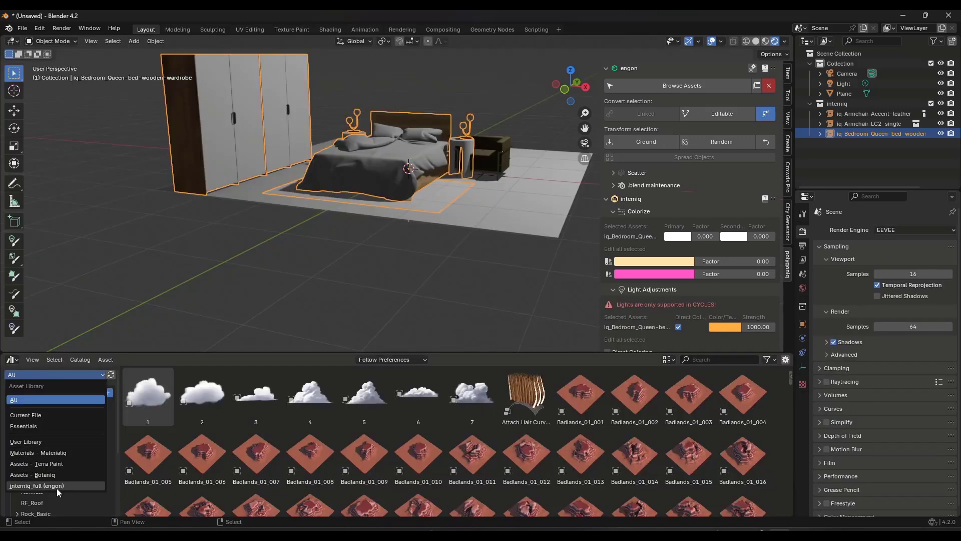
Load the interniq_full (engon) library and browse its categories from cables to kitchen.
click(57, 488)
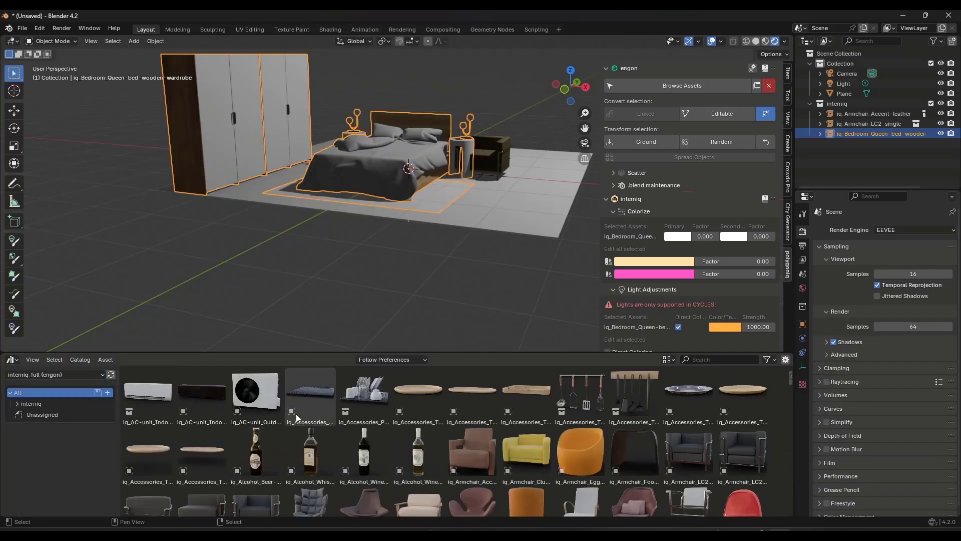
scroll(440, 410, down, 5)
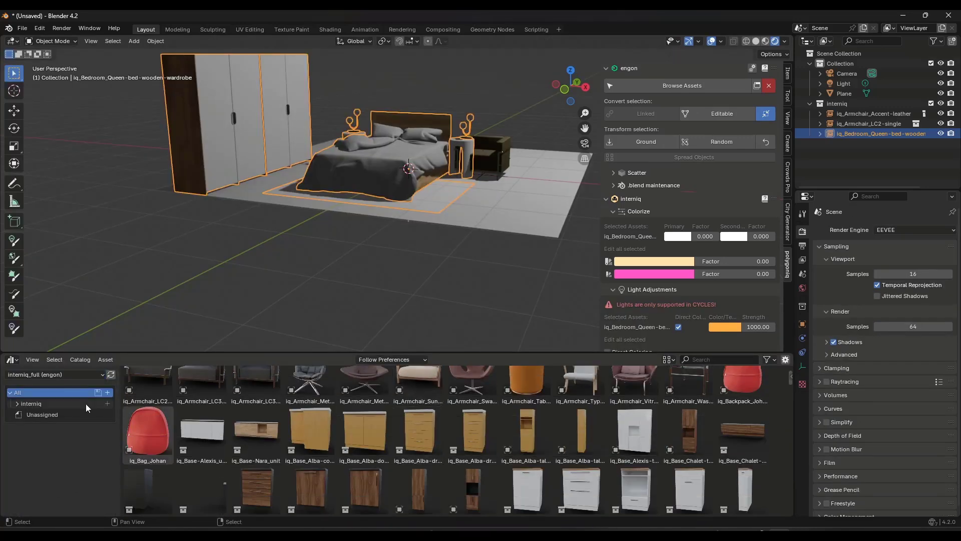
click(17, 404)
scroll(47, 426, down, 1)
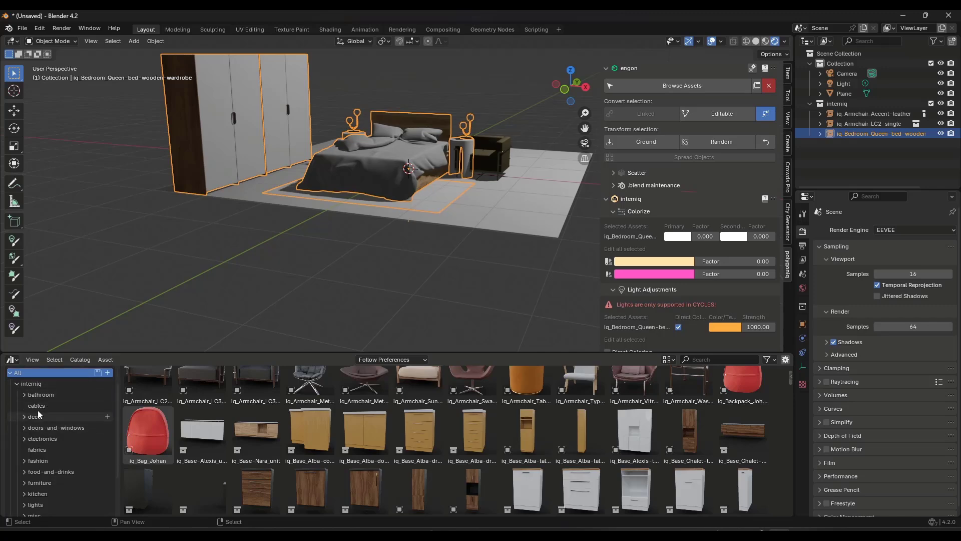
click(41, 407)
drag(249, 352, 249, 299)
click(43, 383)
click(44, 394)
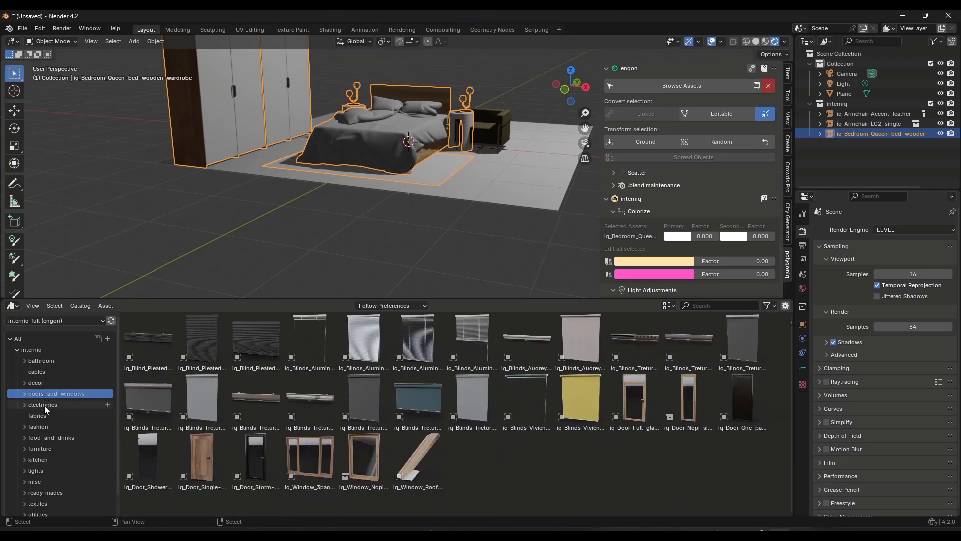
click(45, 405)
click(43, 416)
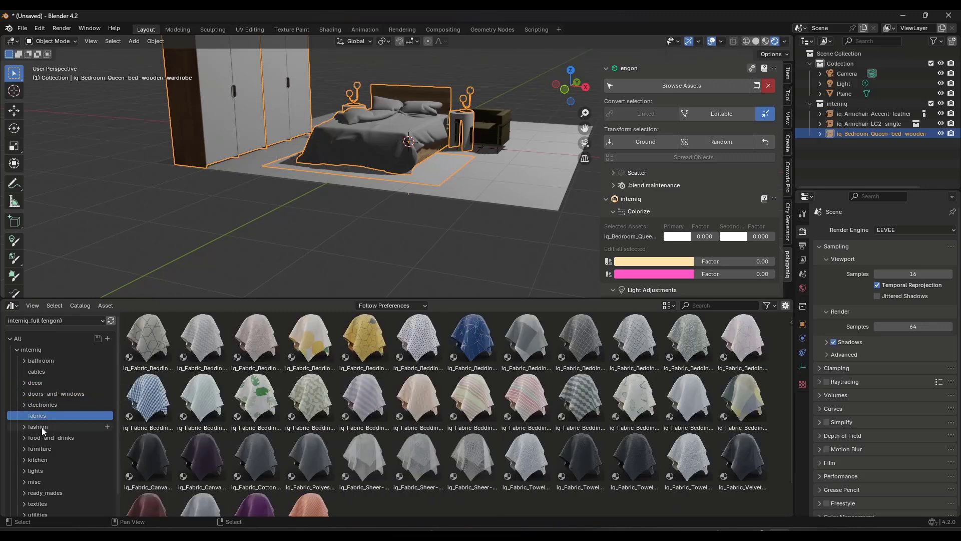
click(40, 428)
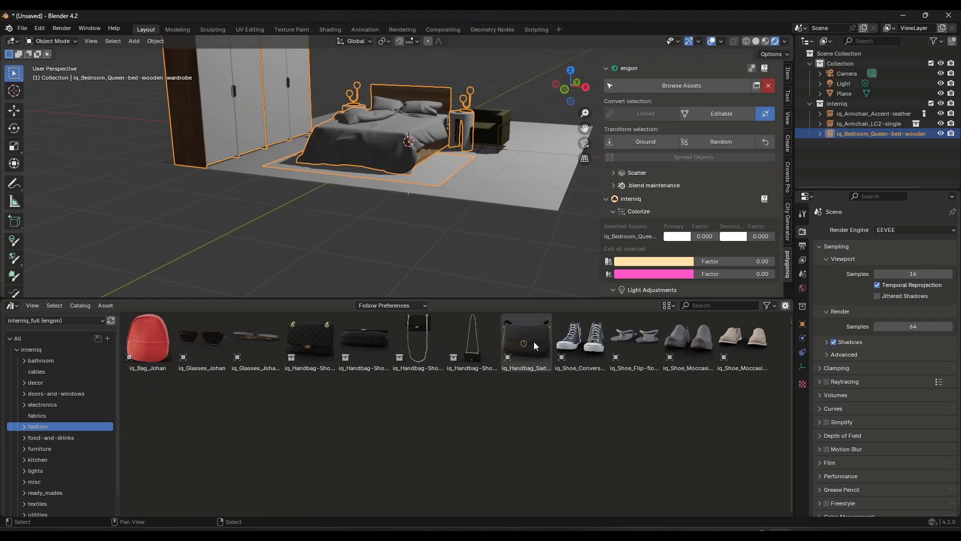
click(52, 437)
click(44, 457)
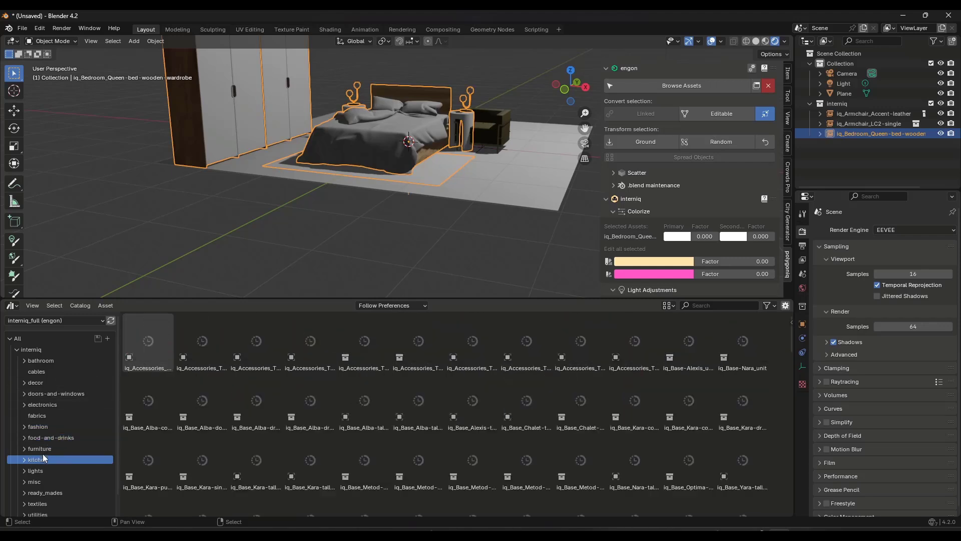
Open the furniture catalog and drag the Vintiger 3-door open-shelves cabinet into the viewport.
click(42, 447)
scroll(450, 387, down, 3)
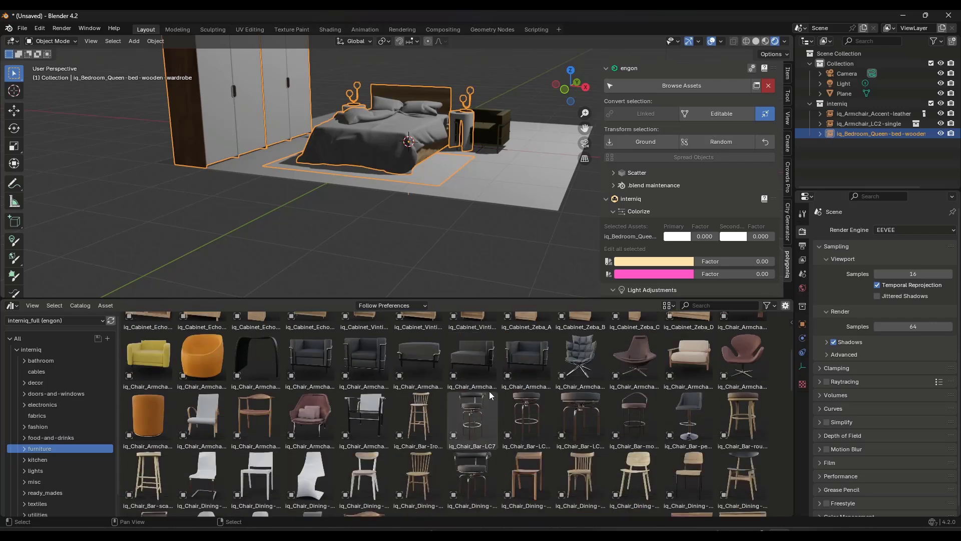
scroll(484, 392, up, 3)
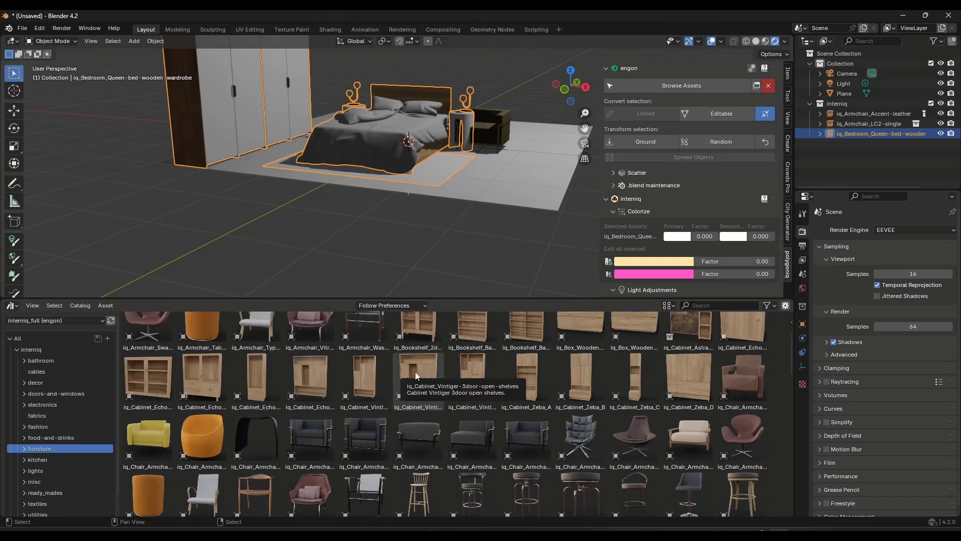
scroll(416, 371, down, 6)
scroll(436, 375, up, 6)
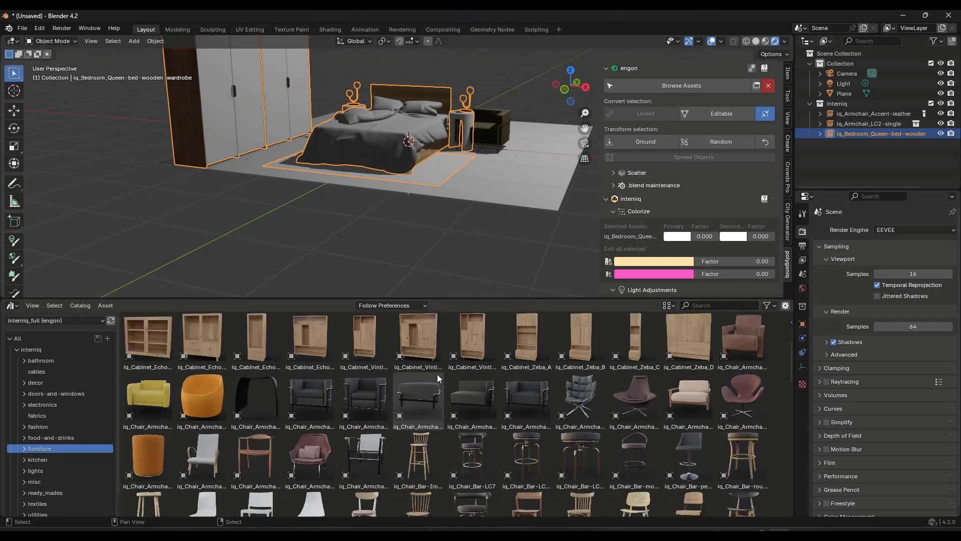
drag(419, 383, 515, 202)
Rotate the Vintiger cabinet 180° around Z (rz180) and orbit to view its front.
middle_drag(514, 202, 476, 201)
scroll(501, 135, up, 2)
middle_drag(408, 202, 355, 188)
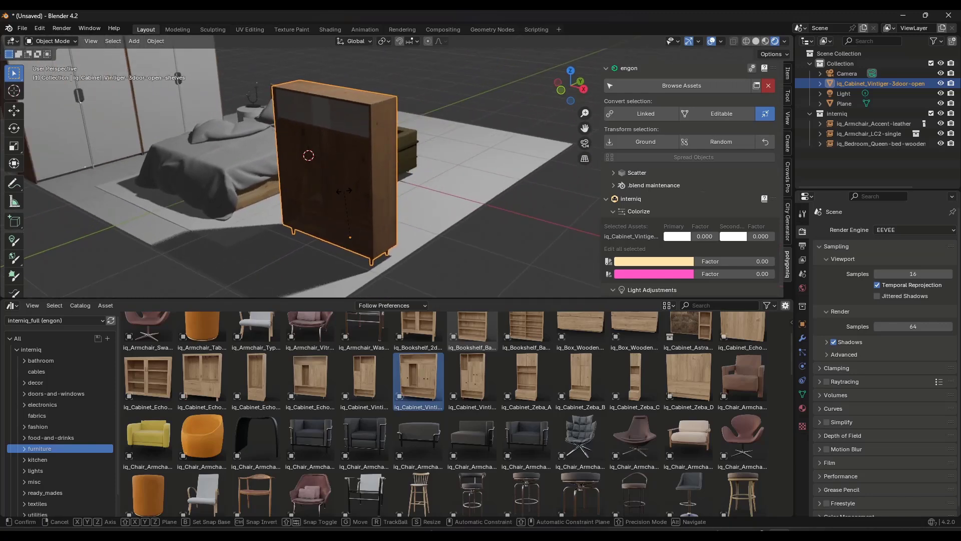
text(rz)
text(180)
key(Return)
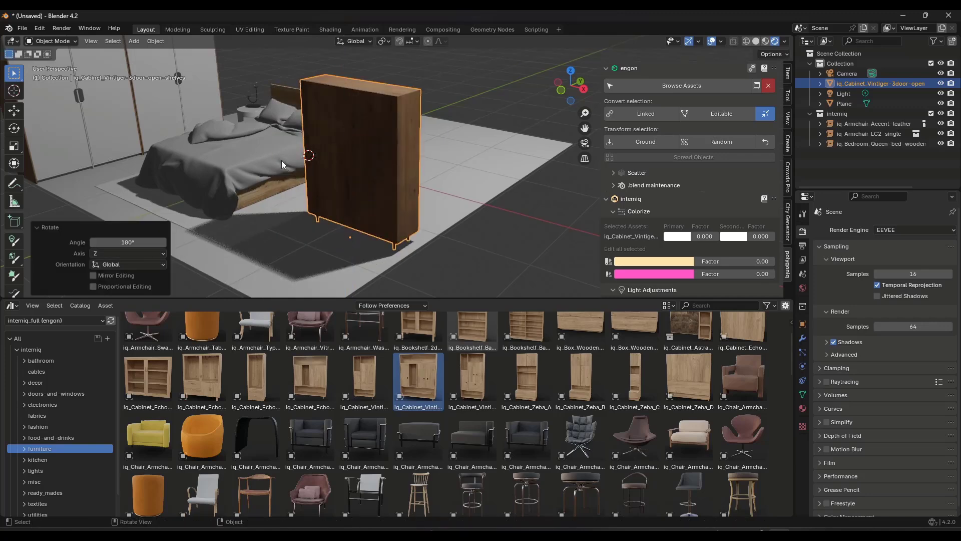
middle_drag(281, 160, 341, 154)
scroll(350, 165, up, 5)
scroll(368, 179, up, 6)
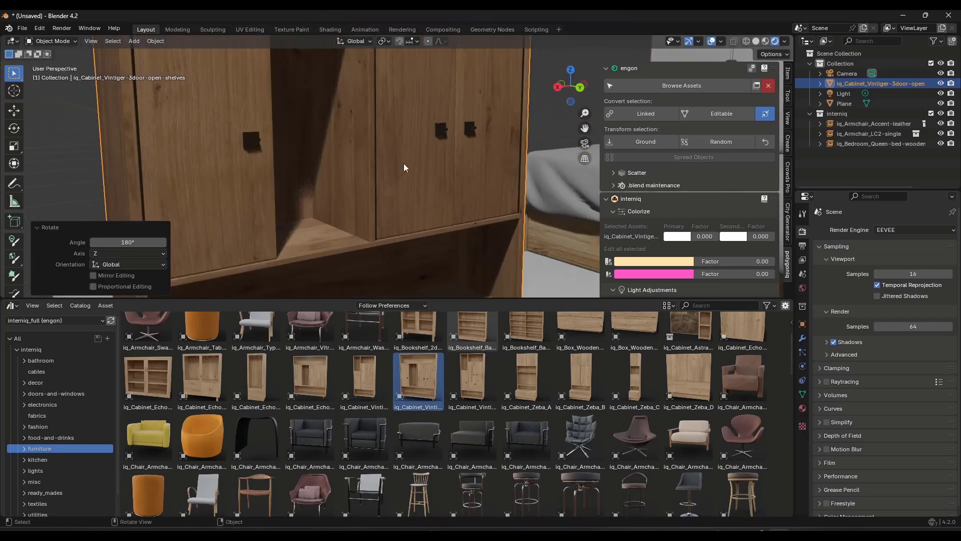
scroll(371, 167, down, 2)
scroll(376, 168, down, 8)
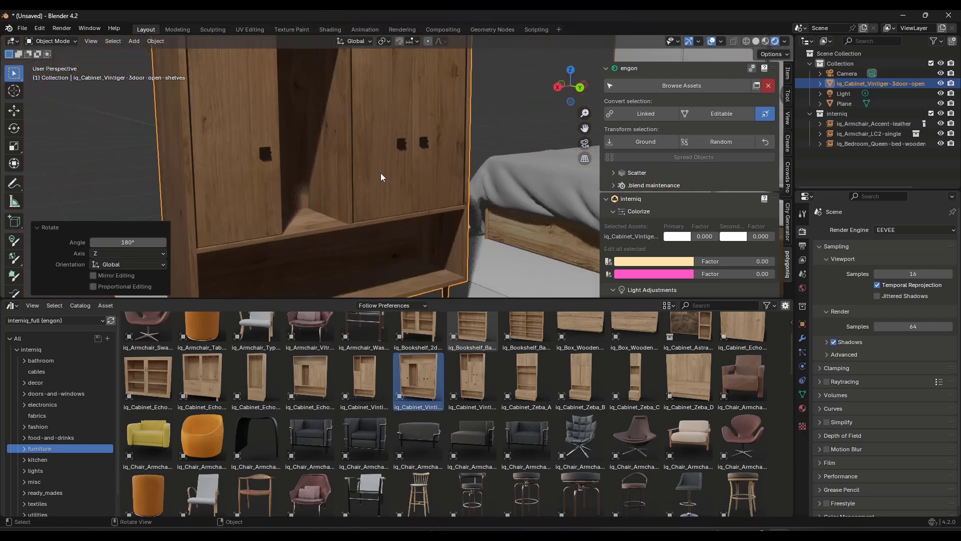
middle_drag(416, 170, 375, 164)
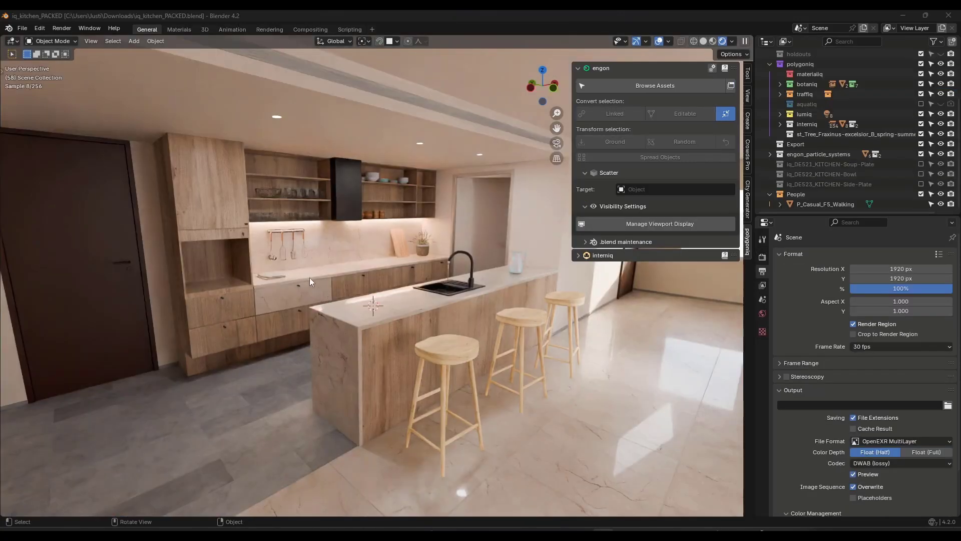
Zoom in toward the kitchen backsplash and show the Render properties.
scroll(307, 260, up, 5)
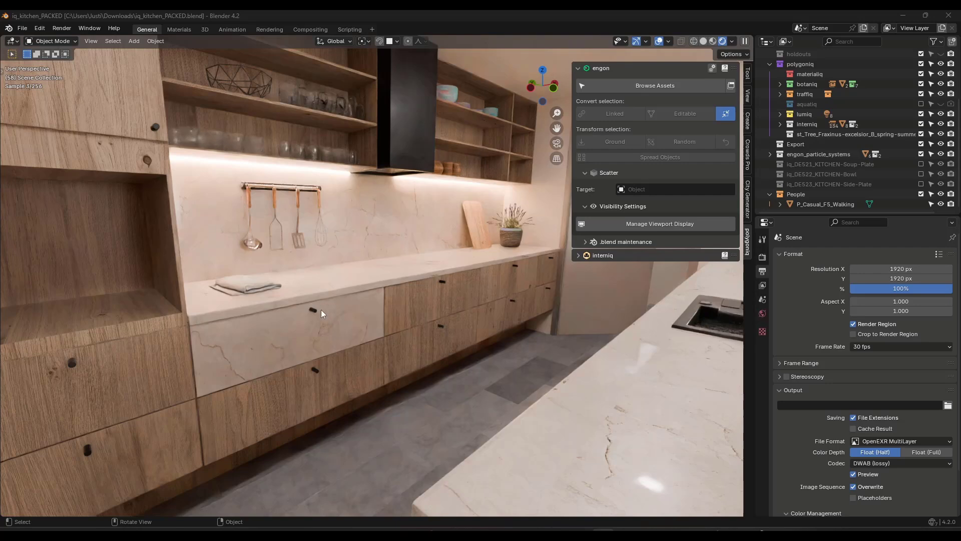
click(762, 257)
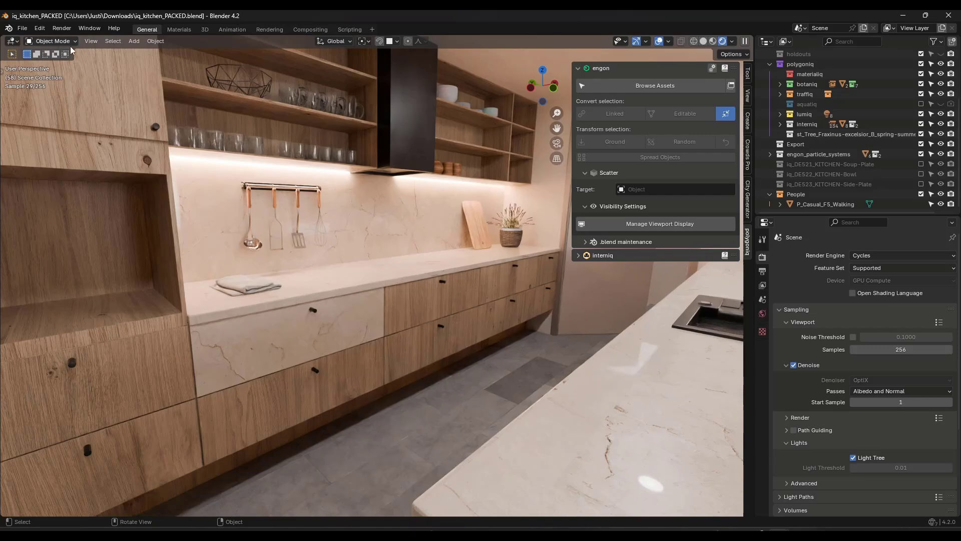
Open Blender's File menu and scroll through its commands.
click(23, 28)
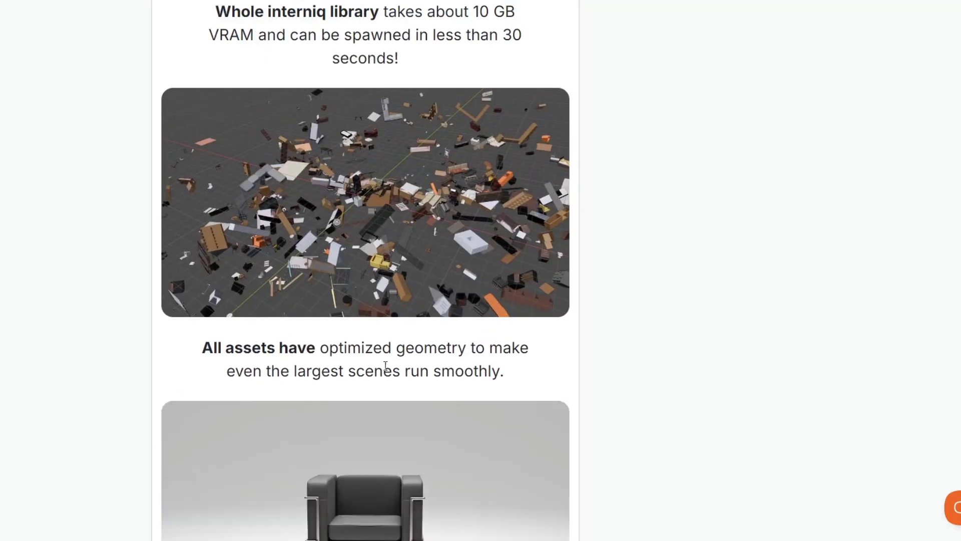
scroll(450, 340, down, 4)
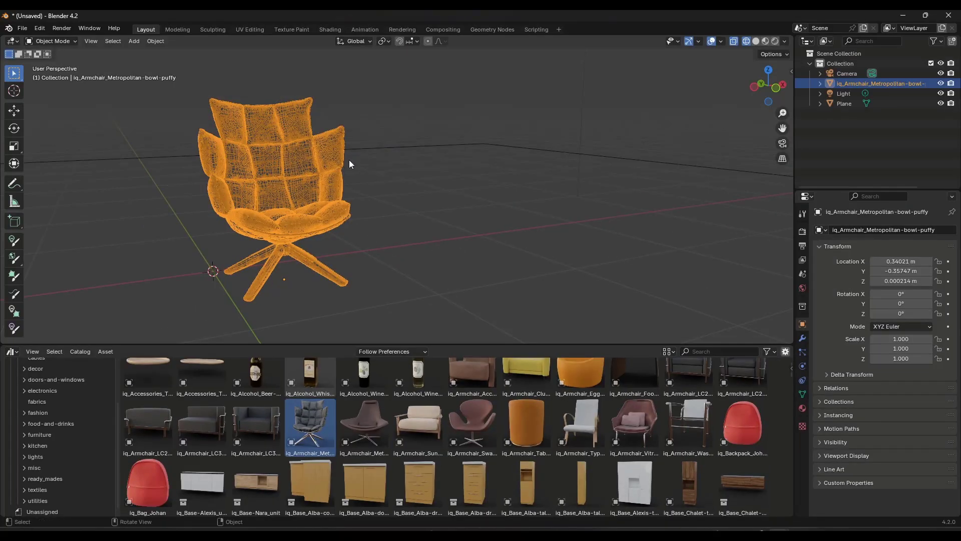
Place the iq_Armchair_LC3-single to the right of the black armchair.
click(348, 154)
scroll(274, 180, up, 6)
scroll(266, 181, down, 4)
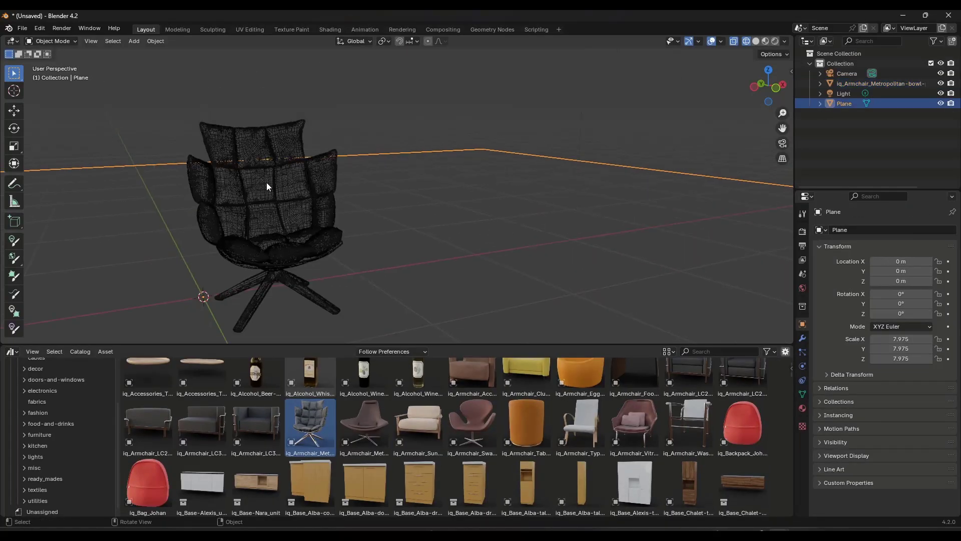
scroll(261, 290, down, 1)
click(256, 423)
drag(248, 418, 457, 250)
scroll(458, 246, up, 5)
mouse_move(413, 221)
middle_down()
mouse_move(424, 240)
mouse_move(413, 203)
mouse_move(433, 224)
mouse_move(419, 215)
middle_up()
Scroll to the dining chairs and place the first traditional wooden dining chair.
scroll(430, 213, down, 6)
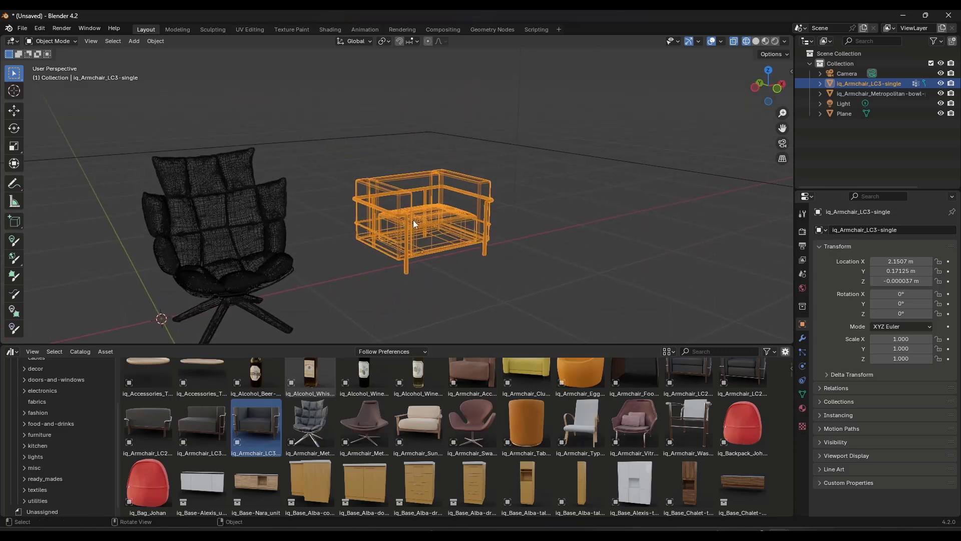
scroll(420, 443, down, 10)
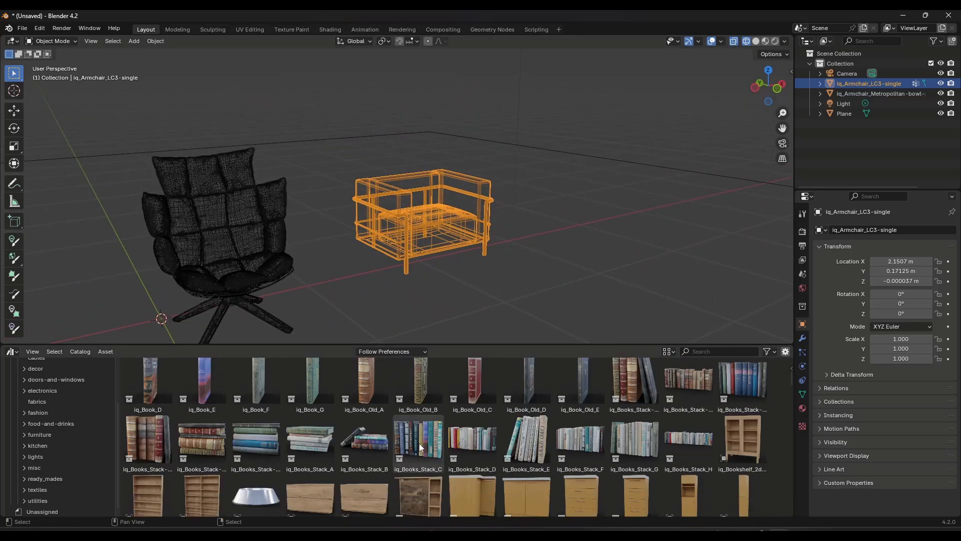
scroll(419, 444, down, 15)
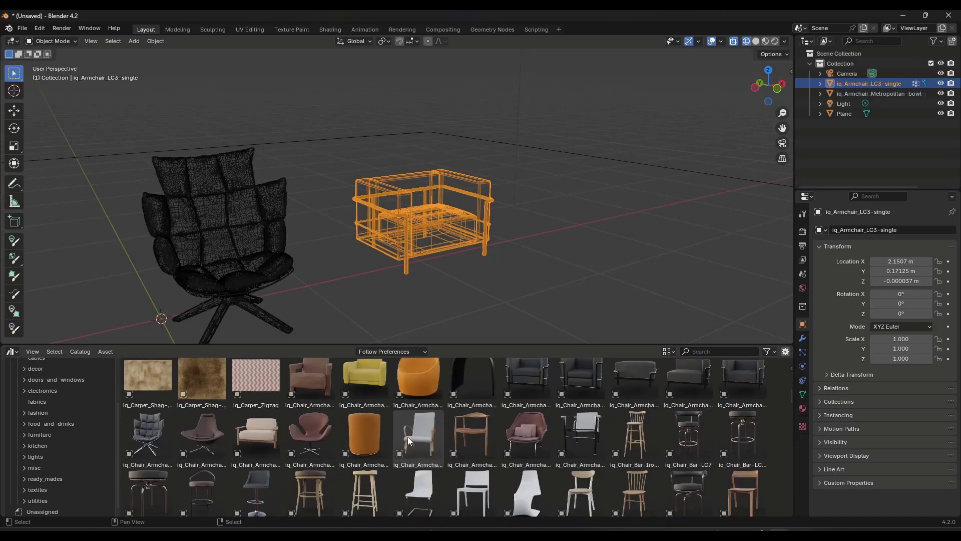
scroll(407, 437, down, 4)
scroll(452, 406, up, 2)
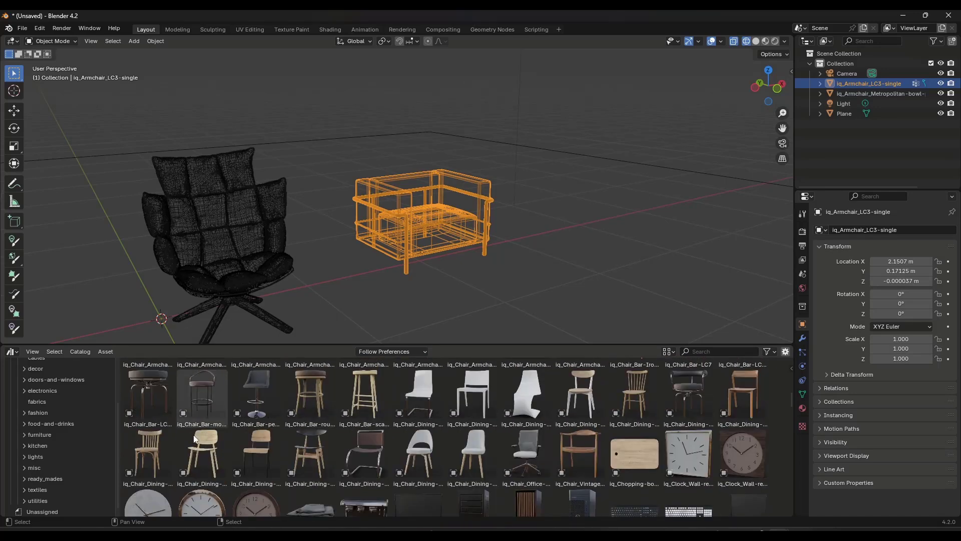
drag(147, 453, 576, 240)
scroll(604, 221, up, 8)
key(x)
key(z)
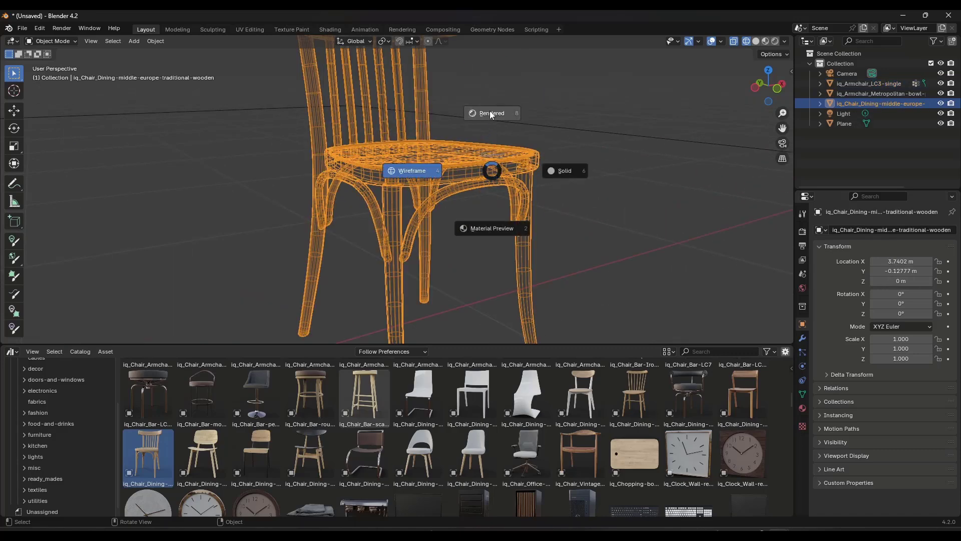
click(496, 227)
mouse_move(491, 216)
middle_down()
mouse_move(428, 162)
mouse_move(429, 198)
middle_up()
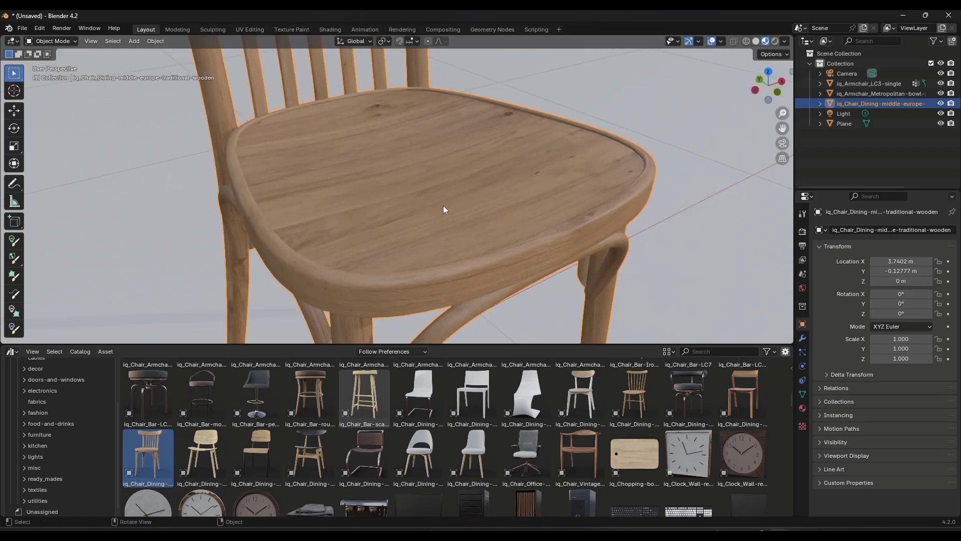
scroll(443, 208, down, 2)
mouse_move(443, 209)
middle_down()
mouse_move(447, 222)
mouse_move(438, 181)
mouse_move(395, 180)
mouse_move(449, 190)
mouse_move(416, 181)
middle_up()
scroll(416, 182, up, 2)
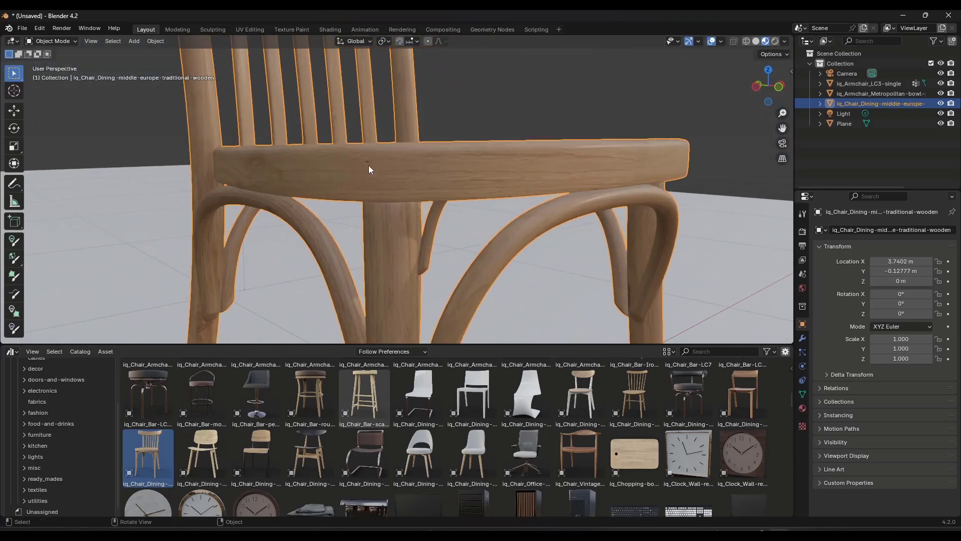
scroll(524, 179, down, 4)
middle_drag(525, 180, 425, 256)
scroll(470, 164, up, 2)
Scroll to the table rows and drag iq_Table_Dining-4seat-scandinavian into the viewport.
scroll(469, 167, down, 2)
scroll(490, 443, down, 5)
scroll(503, 436, down, 10)
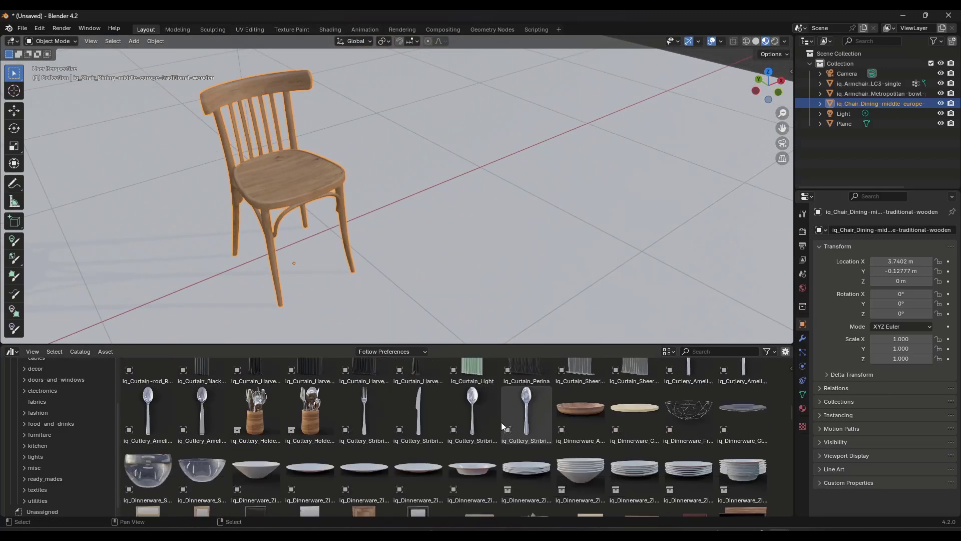
scroll(426, 426, down, 4)
scroll(377, 422, up, 3)
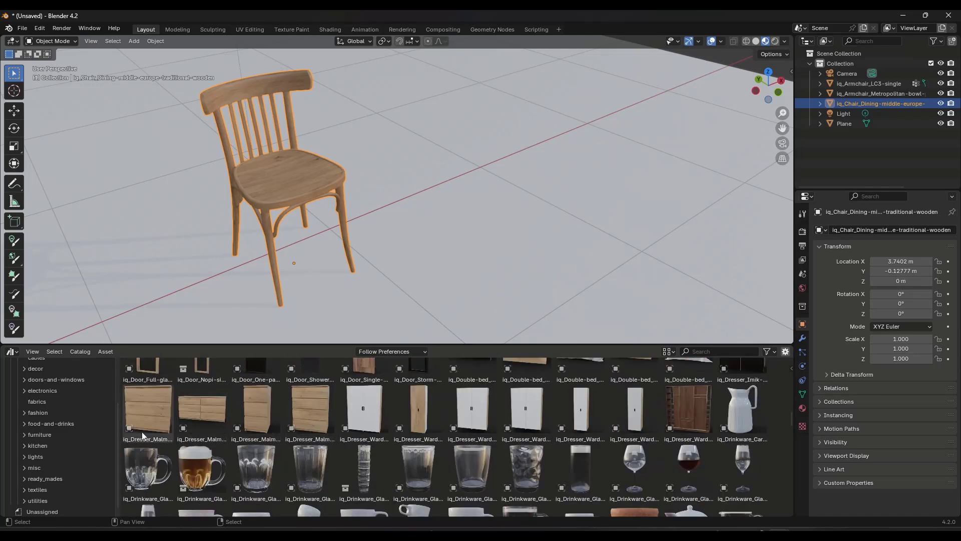
scroll(290, 407, down, 6)
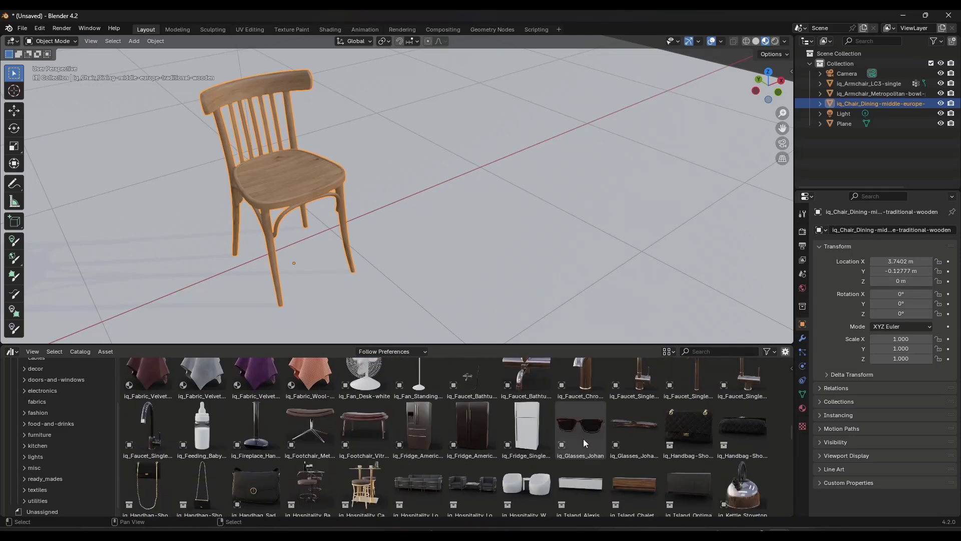
scroll(527, 448, down, 10)
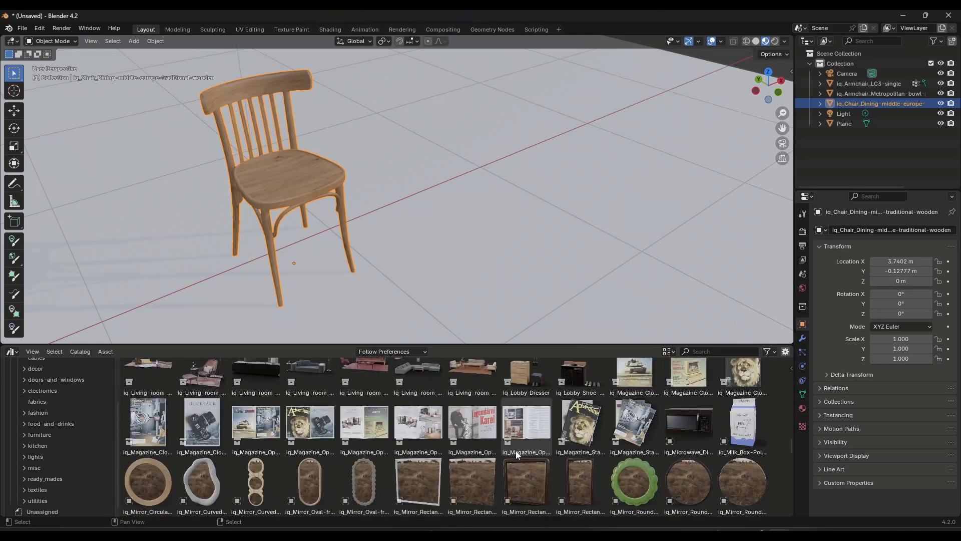
scroll(515, 451, down, 2)
scroll(506, 439, down, 7)
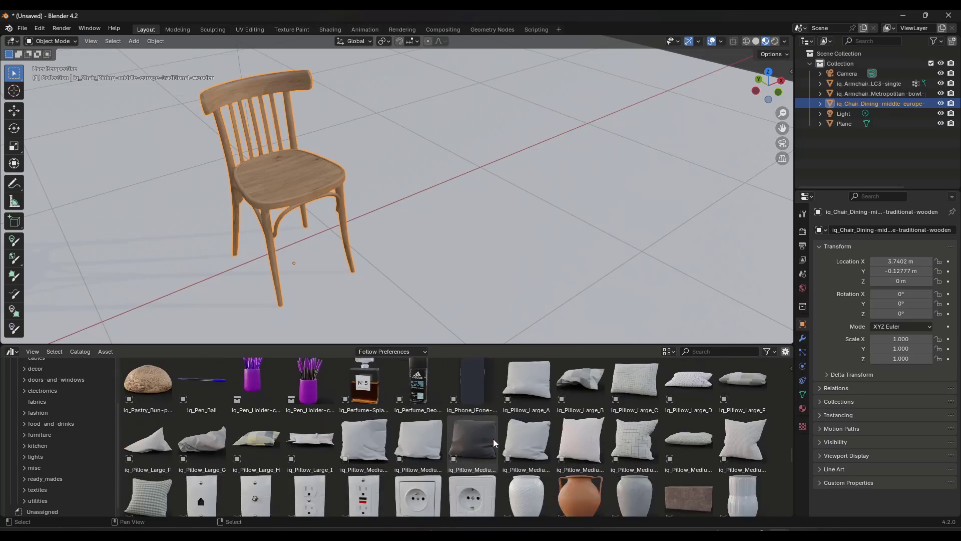
scroll(493, 438, down, 12)
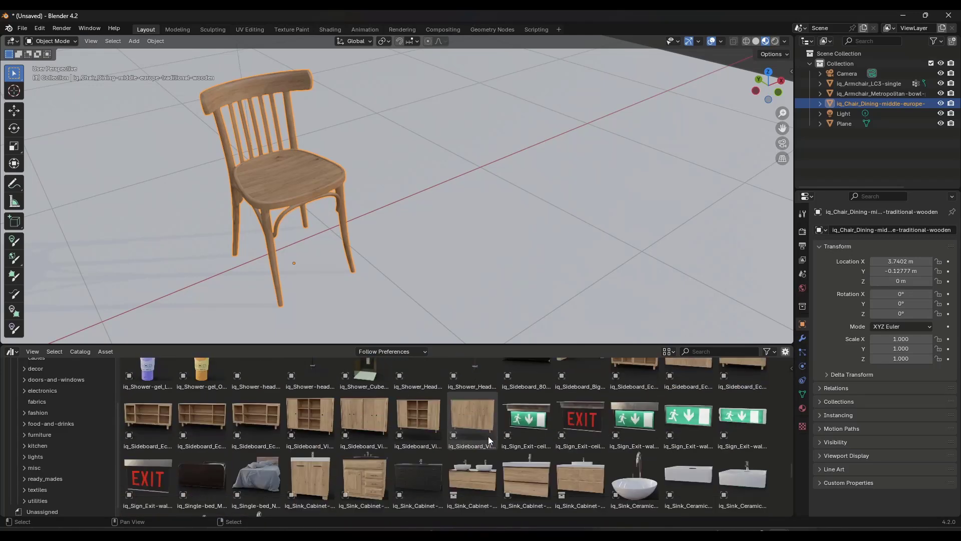
scroll(488, 436, down, 10)
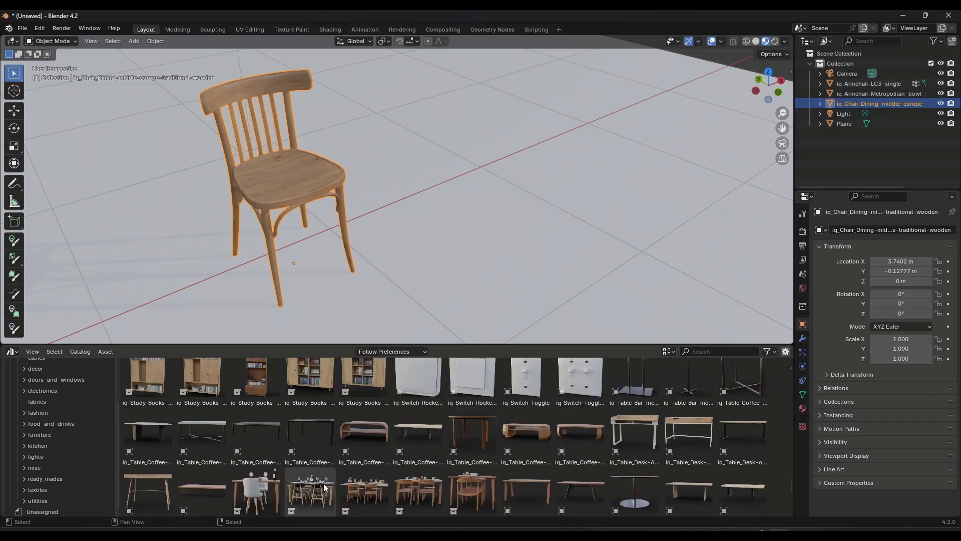
drag(314, 488, 494, 181)
scroll(521, 211, down, 8)
Move the dining table set back along Y and frame it in the view.
key(g)
key(y)
click(391, 134)
key(KP_Decimal)
middle_drag(392, 73, 388, 125)
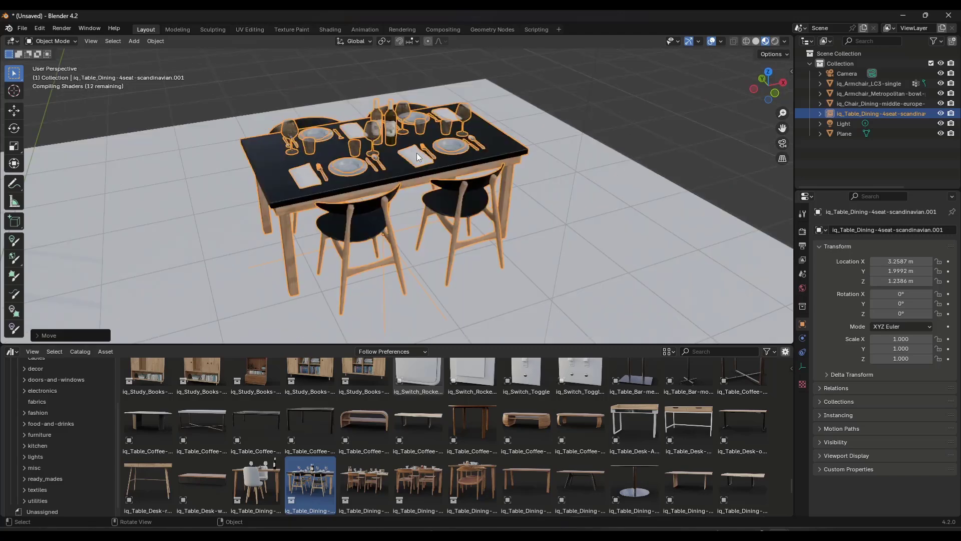
middle_drag(474, 154, 405, 159)
scroll(432, 147, down, 6)
Lower the table set along Z to −0.020602 m so it rests on the floor.
key(g)
key(z)
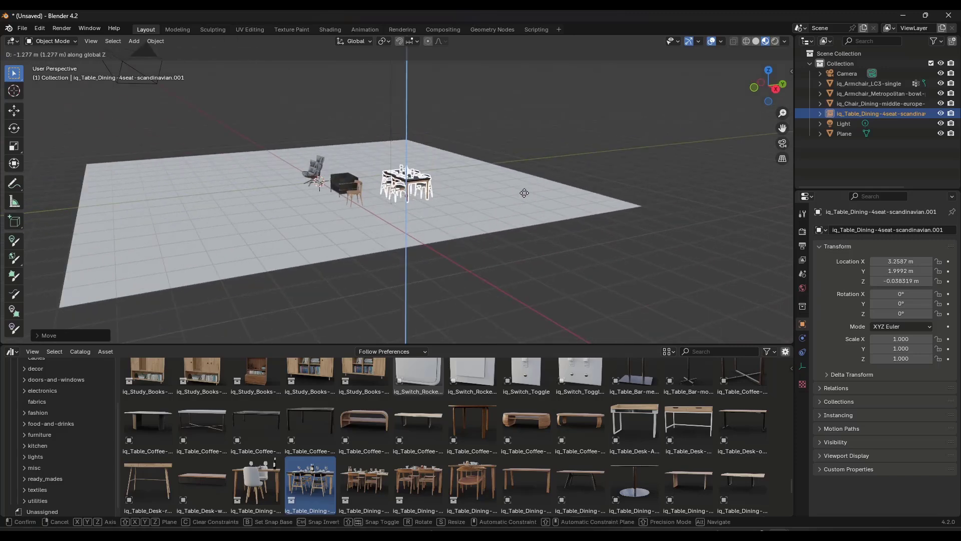
click(393, 191)
scroll(393, 191, up, 8)
scroll(405, 140, up, 2)
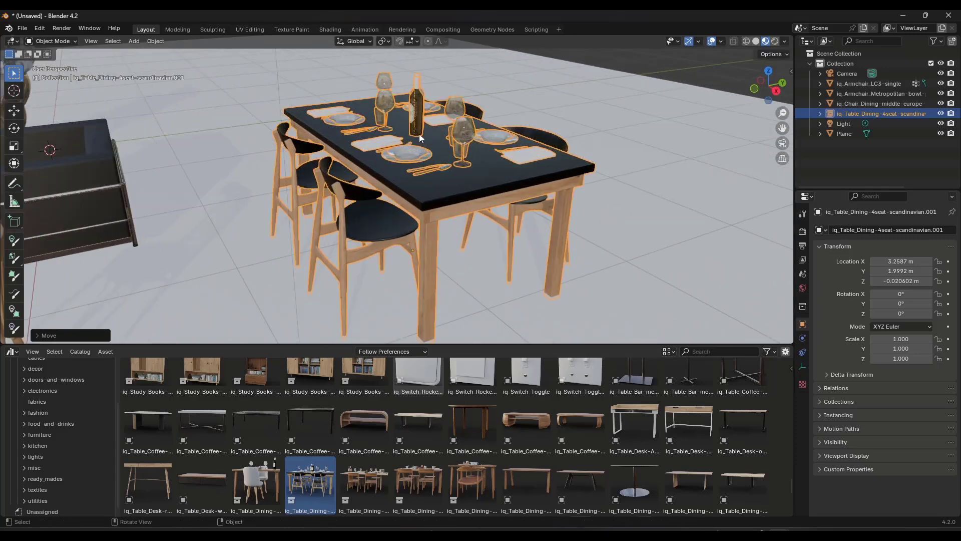
scroll(393, 467, down, 5)
scroll(411, 444, down, 15)
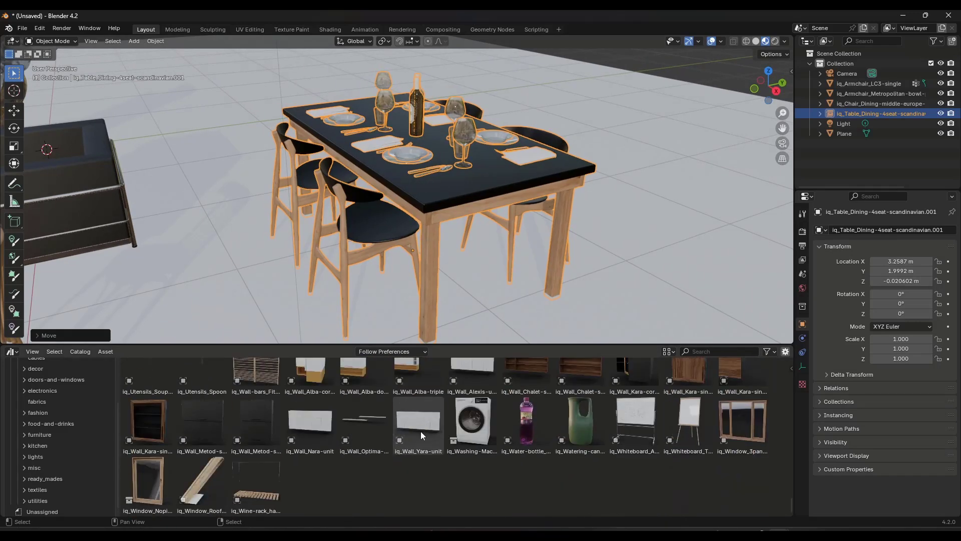
Raise the LC3 armchair along Z, then Ground it back onto the floor with engon.
scroll(293, 473, up, 10)
scroll(340, 456, up, 3)
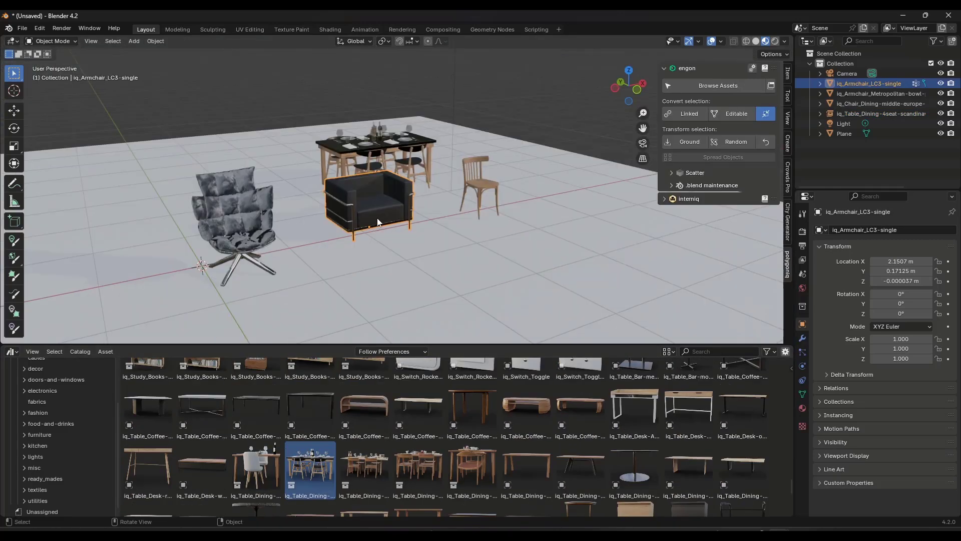
key(g)
key(z)
click(383, 101)
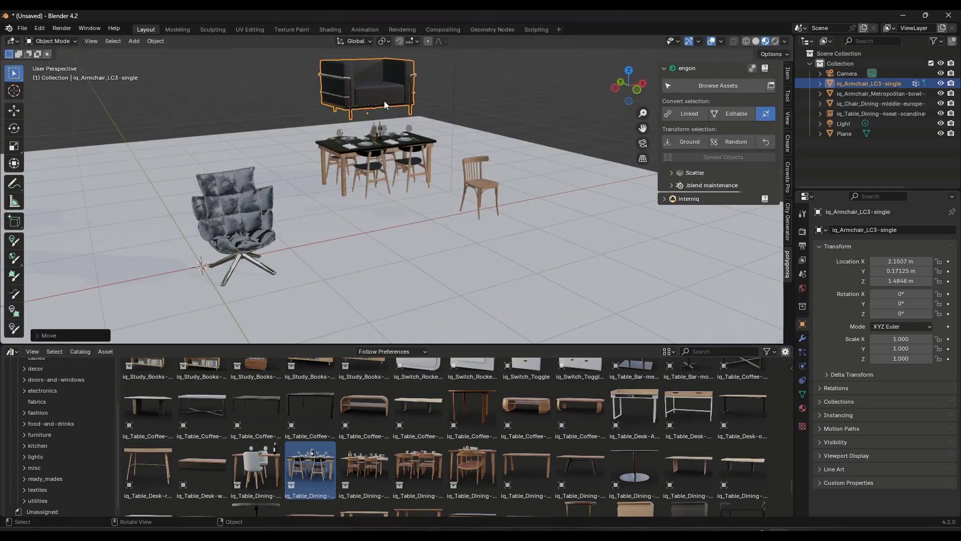
scroll(393, 114, up, 2)
scroll(383, 81, up, 1)
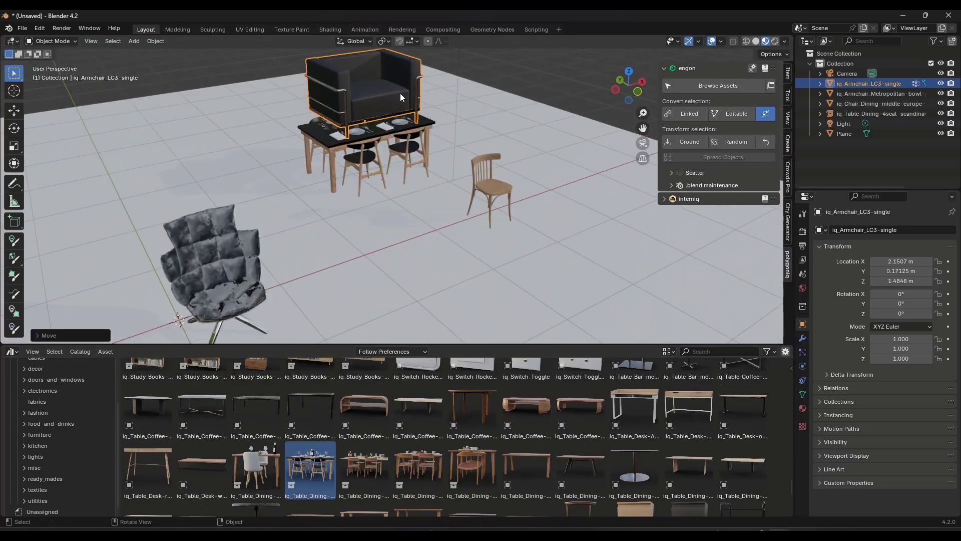
click(684, 142)
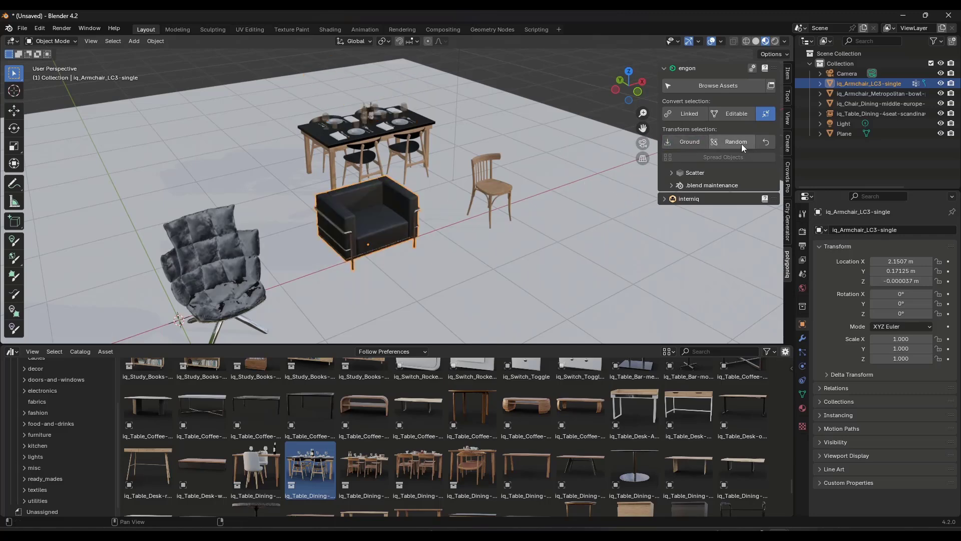
Expand and collapse the Scatter subpanel, then orbit around the furniture.
scroll(473, 170, up, 4)
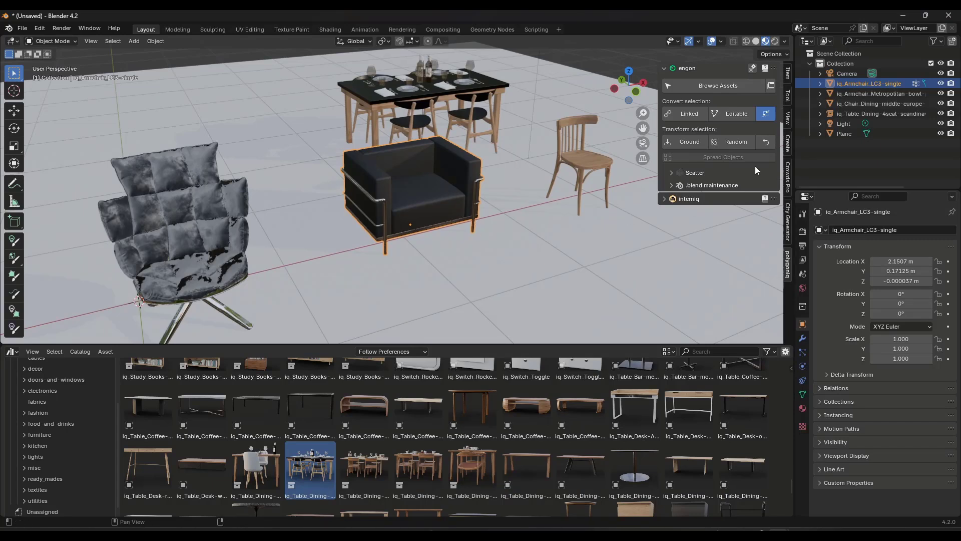
click(671, 173)
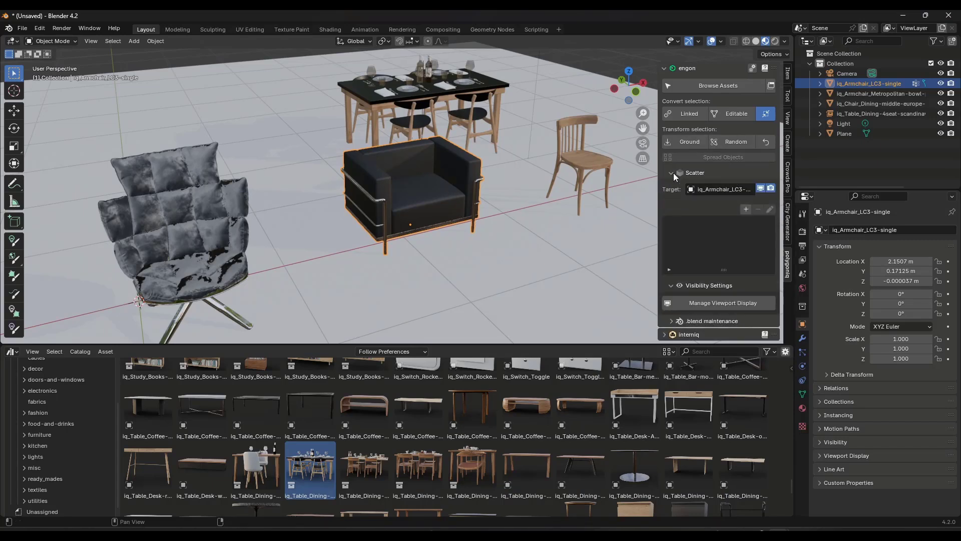
click(671, 173)
scroll(496, 151, down, 3)
scroll(461, 153, up, 3)
middle_drag(460, 152, 407, 142)
scroll(423, 161, down, 2)
scroll(371, 202, up, 1)
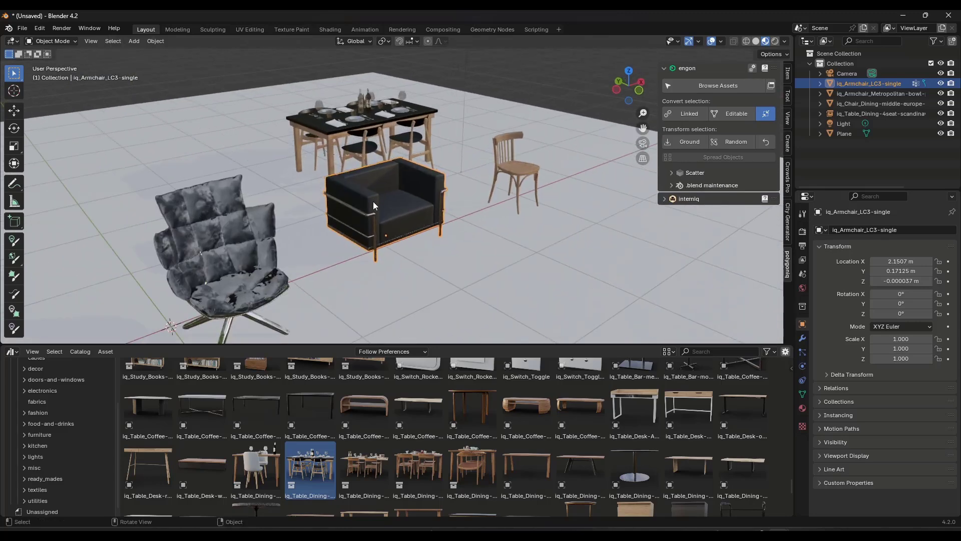
middle_drag(393, 208, 519, 212)
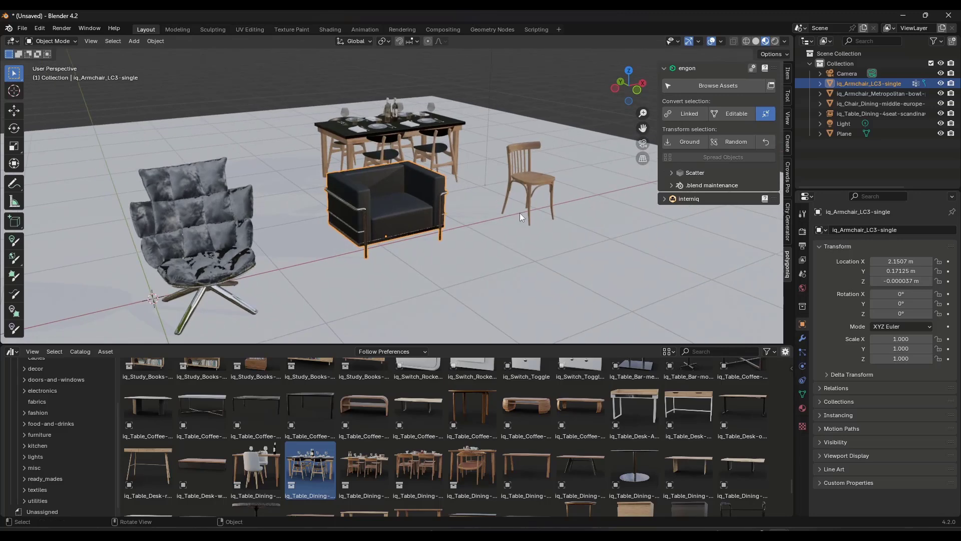
Select the wooden dining chair and convert it to Linked, then Editable, in engon.
click(536, 182)
scroll(560, 175, up, 6)
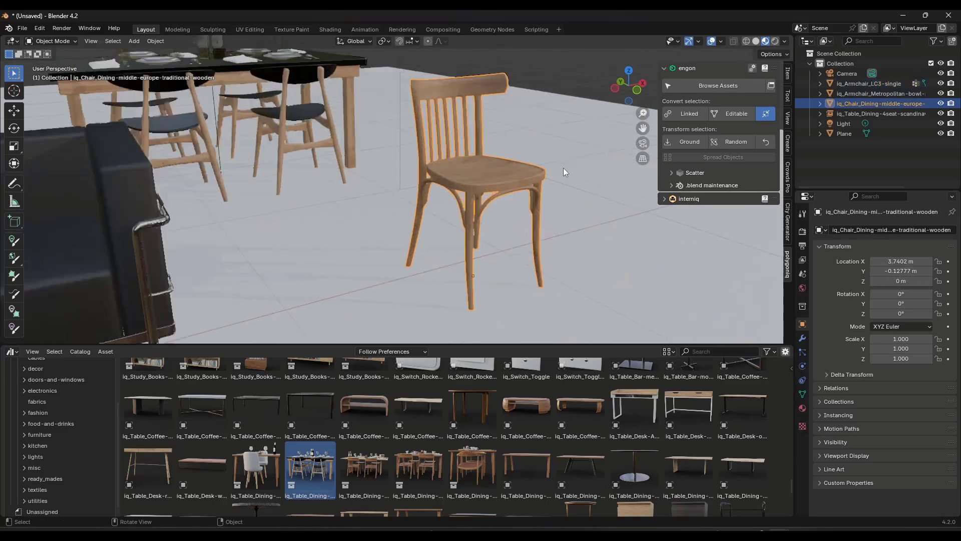
scroll(501, 174, down, 2)
scroll(581, 145, up, 2)
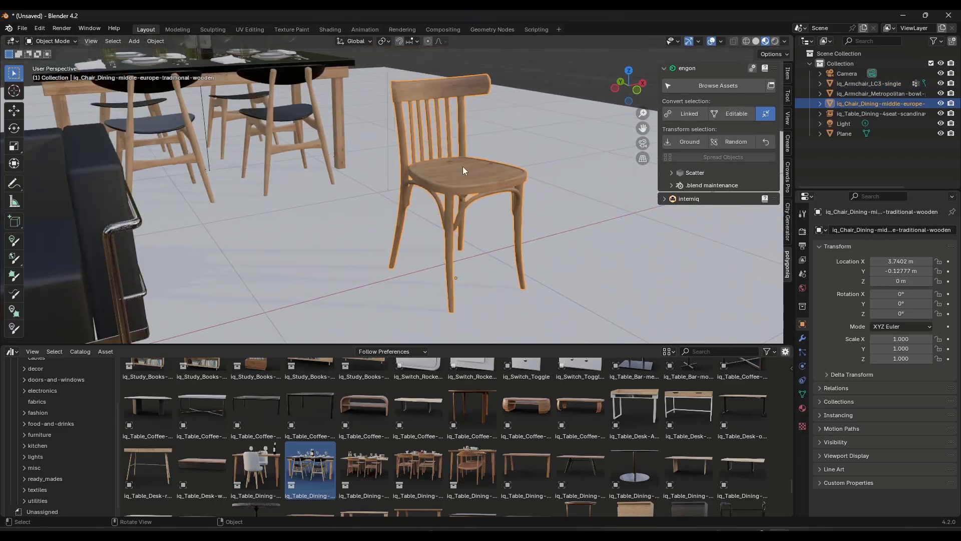
shift+middle_drag(510, 174, 468, 176)
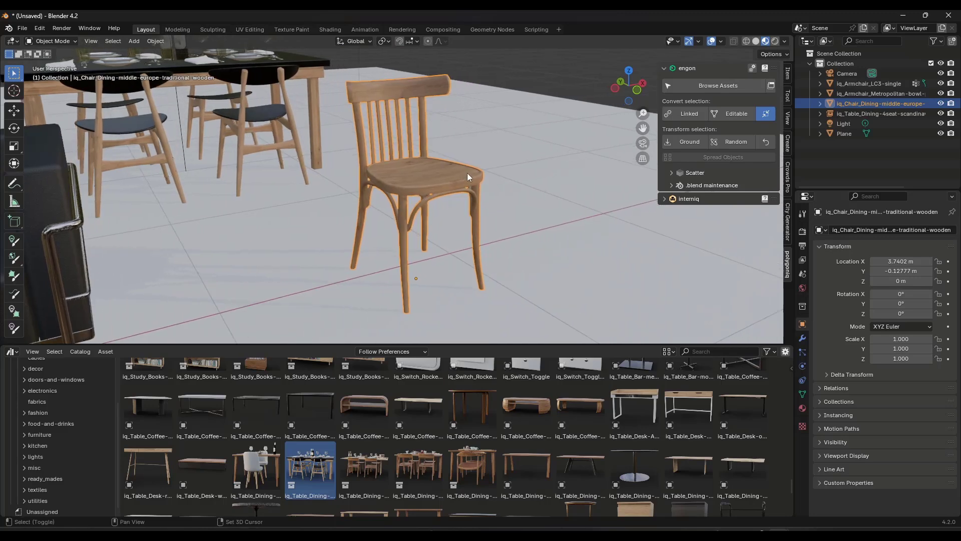
click(690, 113)
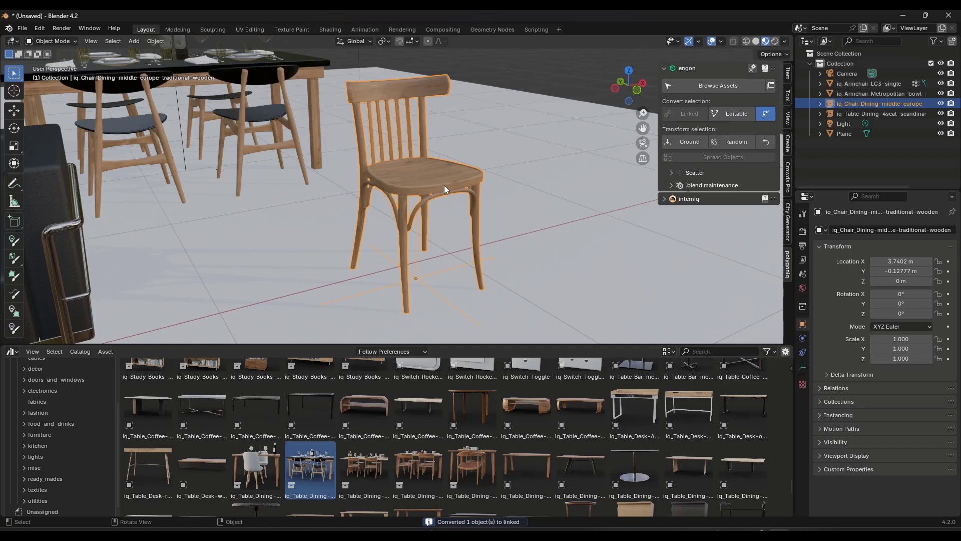
click(734, 113)
In Edit Mode, select and grab a seat vertex, cancel the move, and return to Object Mode.
key(Tab)
key(KP_Decimal)
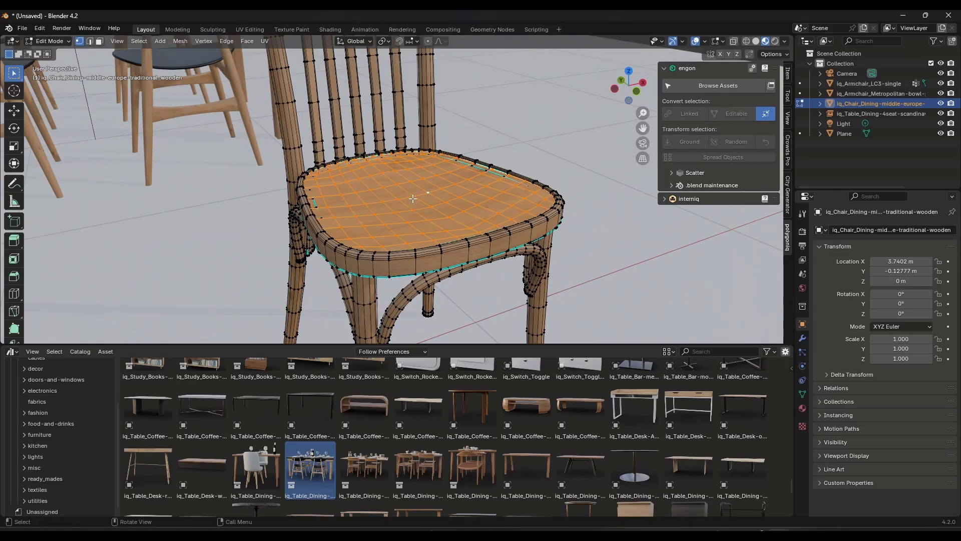
click(418, 198)
key(g)
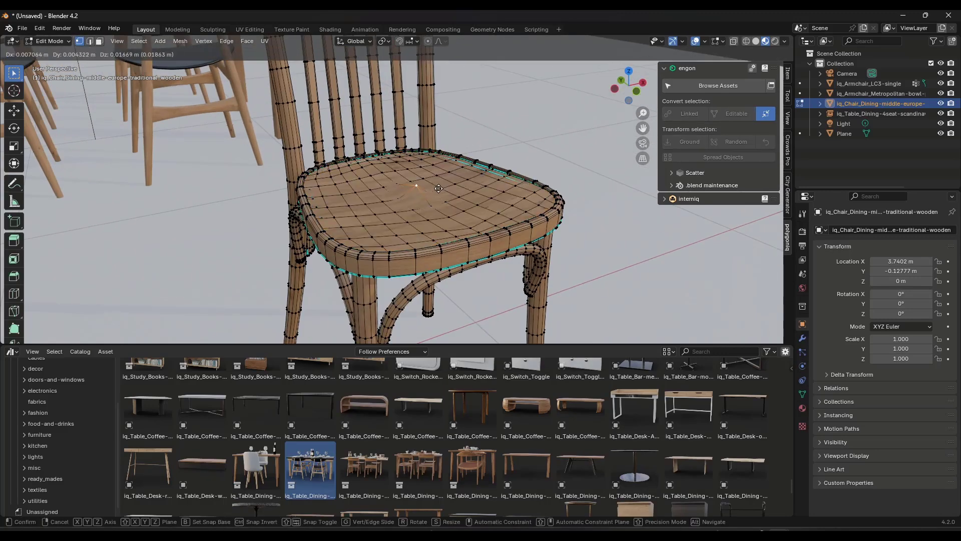
key(Escape)
scroll(437, 188, down, 4)
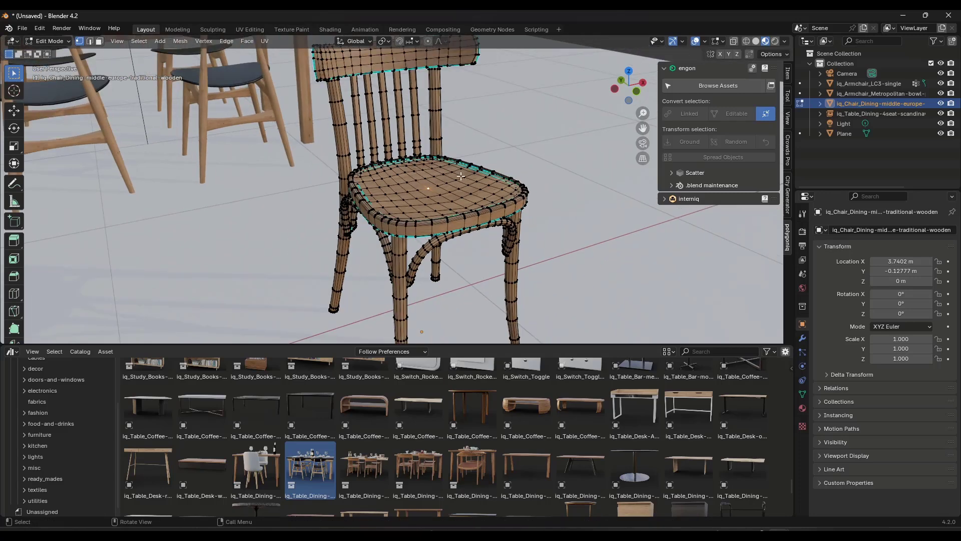
key(Tab)
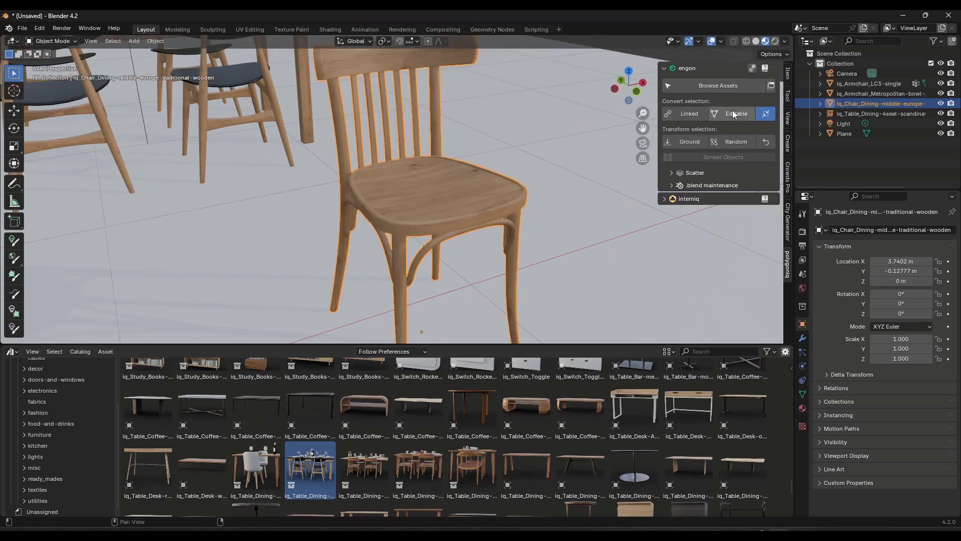
Expand the interniq Colorize tools and give the chair a tan primary tint.
click(664, 198)
scroll(419, 155, down, 3)
scroll(419, 155, up, 5)
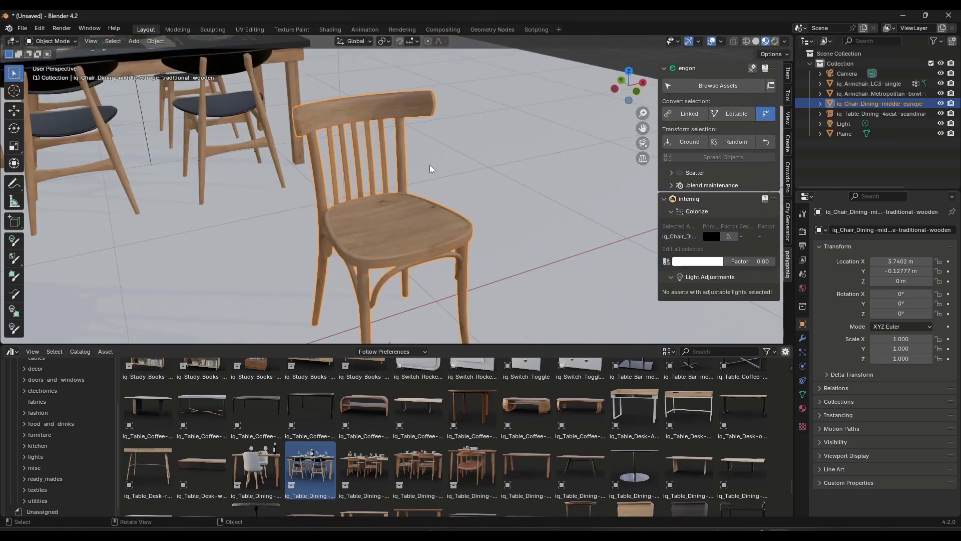
click(710, 237)
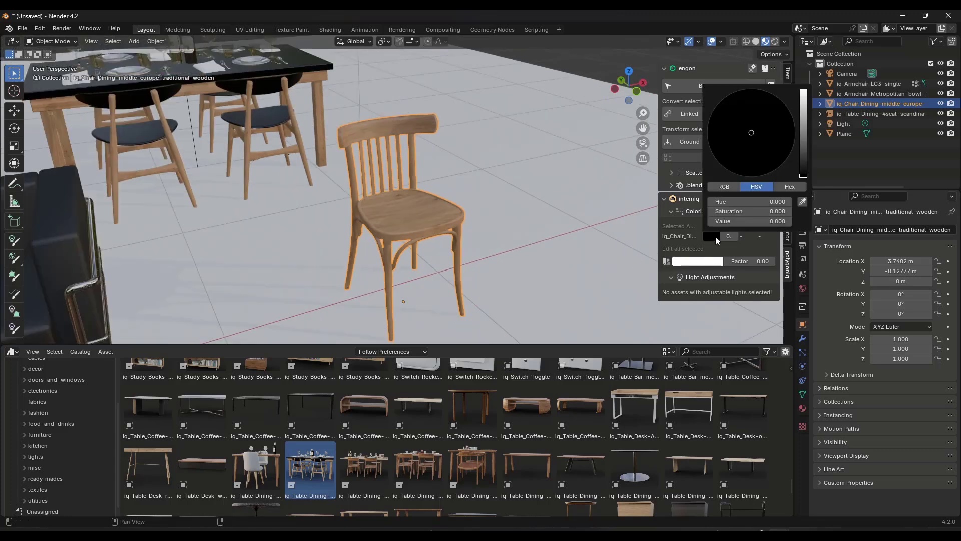
click(708, 237)
drag(750, 132, 742, 142)
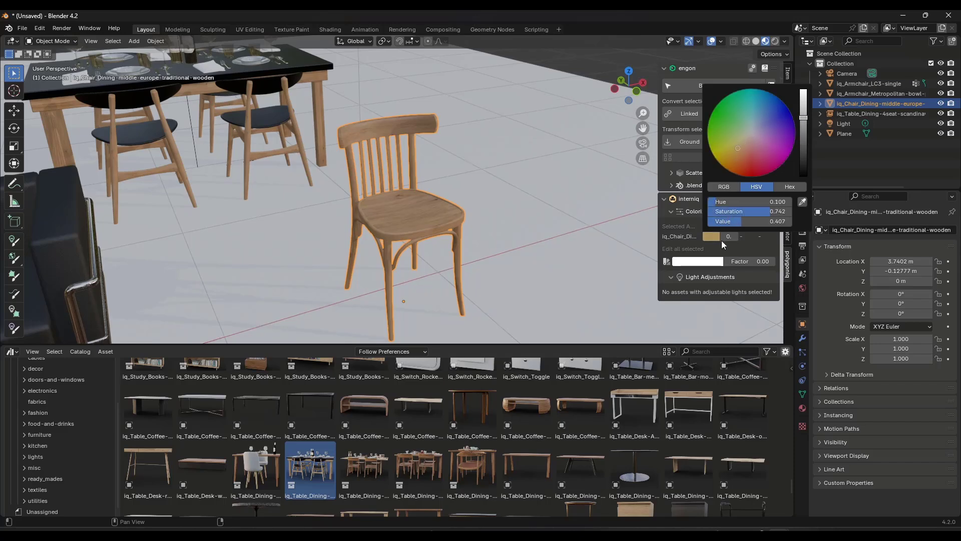
Raise the primary Factor to 1.00 and change the chair's tint to blue.
drag(658, 235, 613, 235)
drag(711, 236, 721, 236)
scroll(410, 232, up, 6)
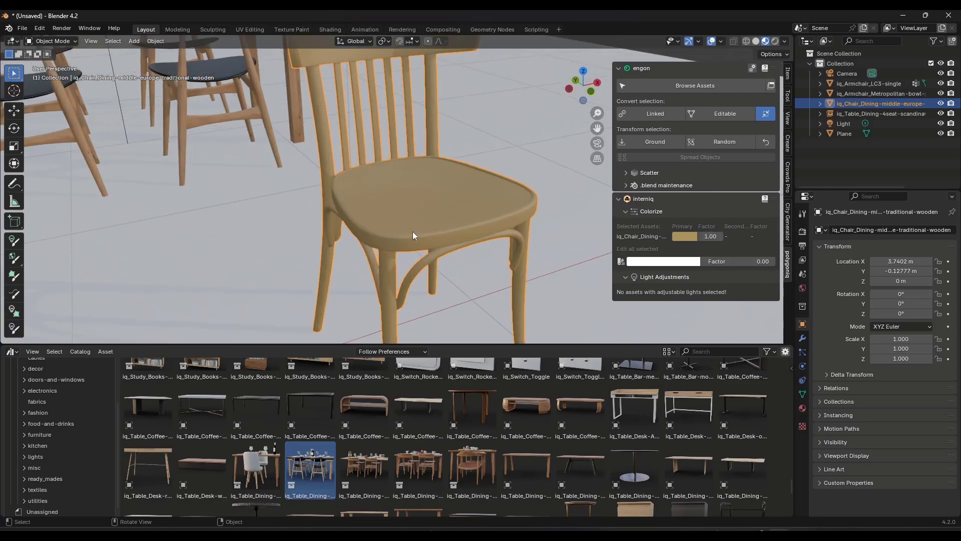
click(684, 237)
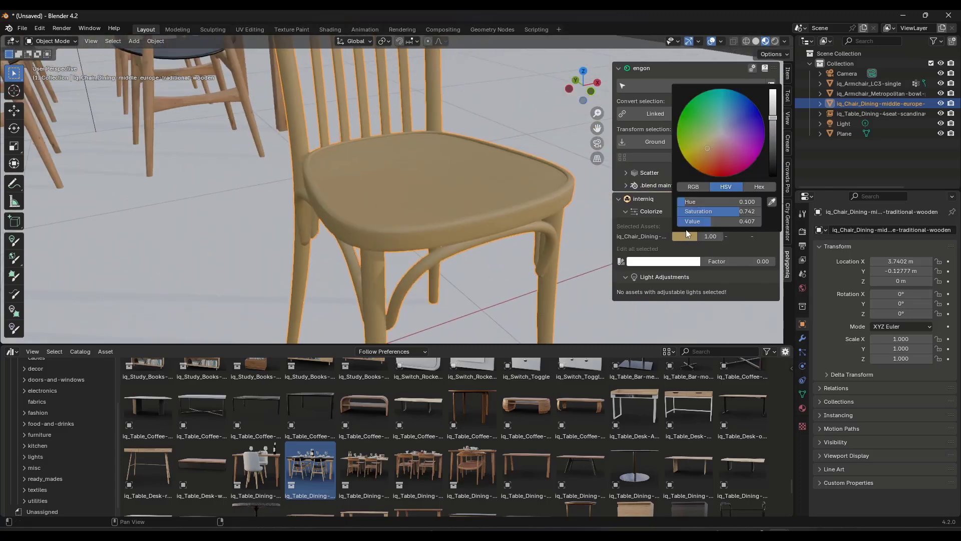
drag(710, 150, 743, 116)
scroll(350, 210, down, 8)
middle_drag(300, 200, 368, 199)
scroll(365, 196, down, 3)
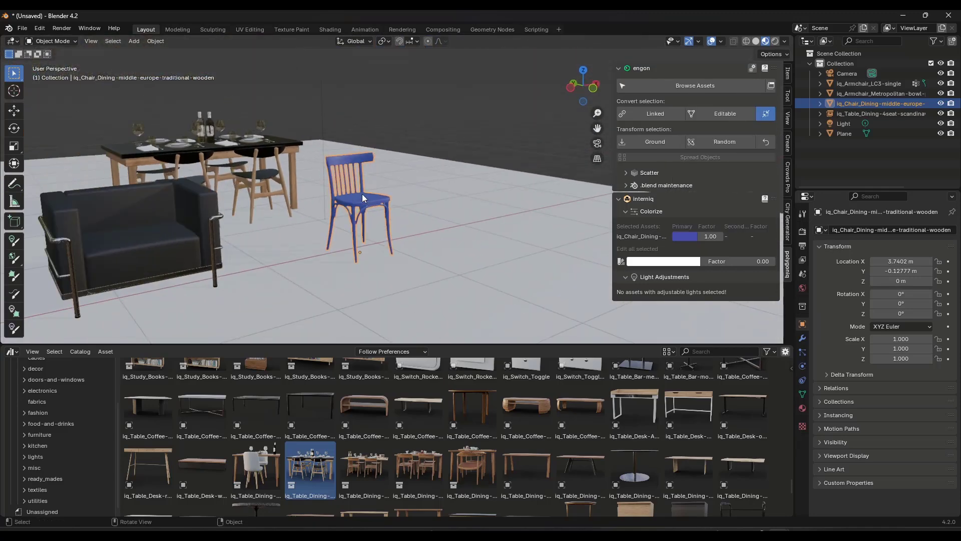
scroll(342, 164, up, 4)
scroll(360, 200, down, 4)
scroll(359, 169, up, 2)
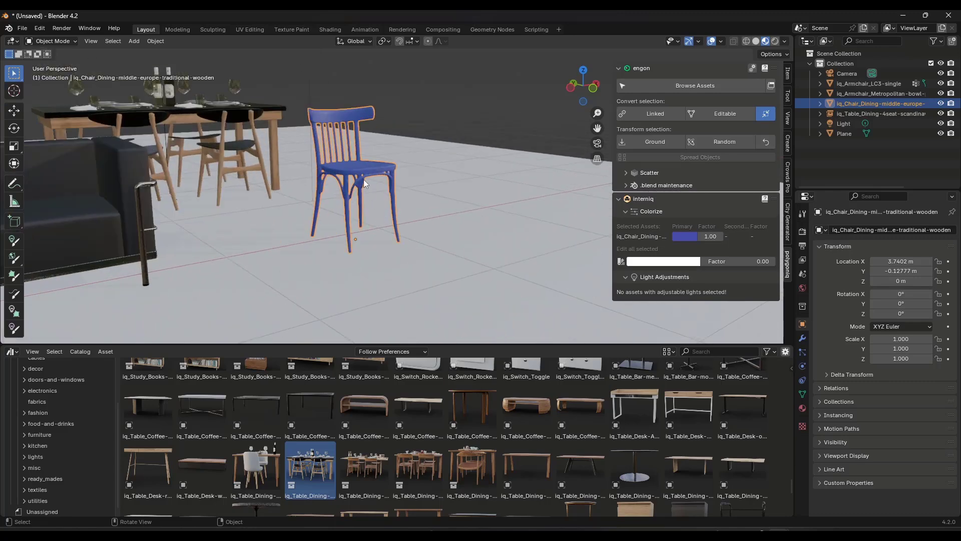
Select the four-seat dining table set, make it Editable in engon, and select its front chair.
click(237, 116)
scroll(242, 191, down, 2)
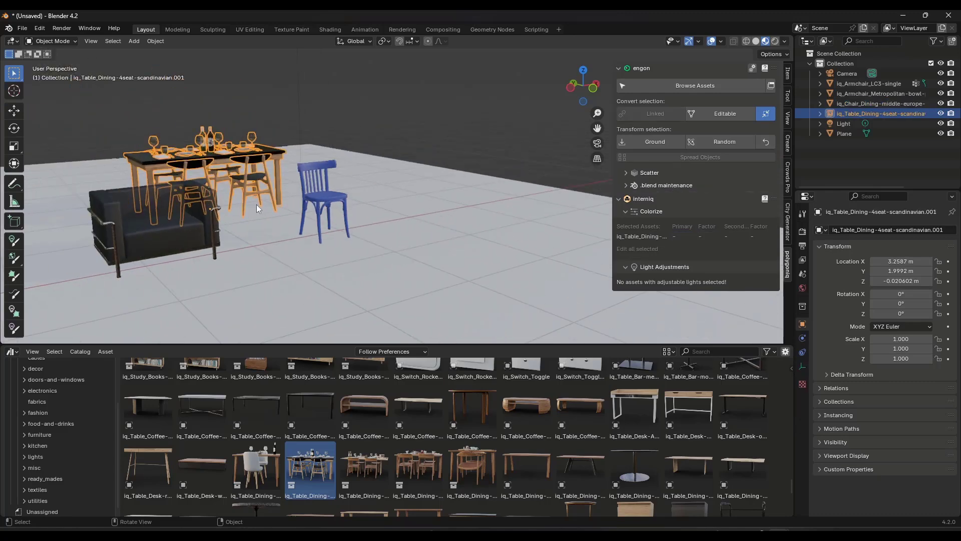
scroll(180, 182, up, 3)
middle_drag(180, 181, 332, 182)
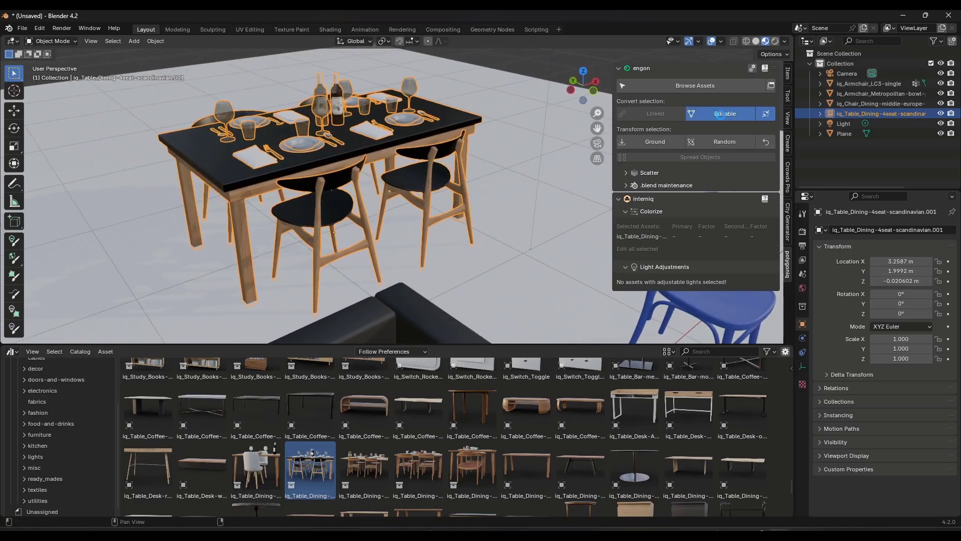
click(721, 114)
click(330, 186)
mouse_move(329, 180)
middle_down()
mouse_move(401, 194)
mouse_move(328, 187)
mouse_move(344, 175)
middle_up()
Enter Edit Mode and raise the Colorize Primary Factor to 0.98, turning the set white.
key(Tab)
key(Tab)
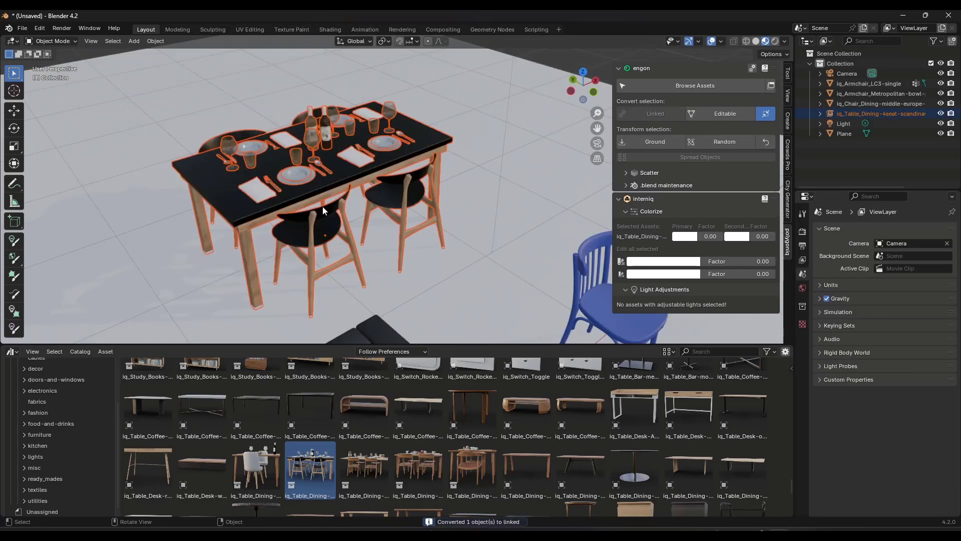
scroll(315, 206, up, 5)
middle_drag(316, 205, 321, 189)
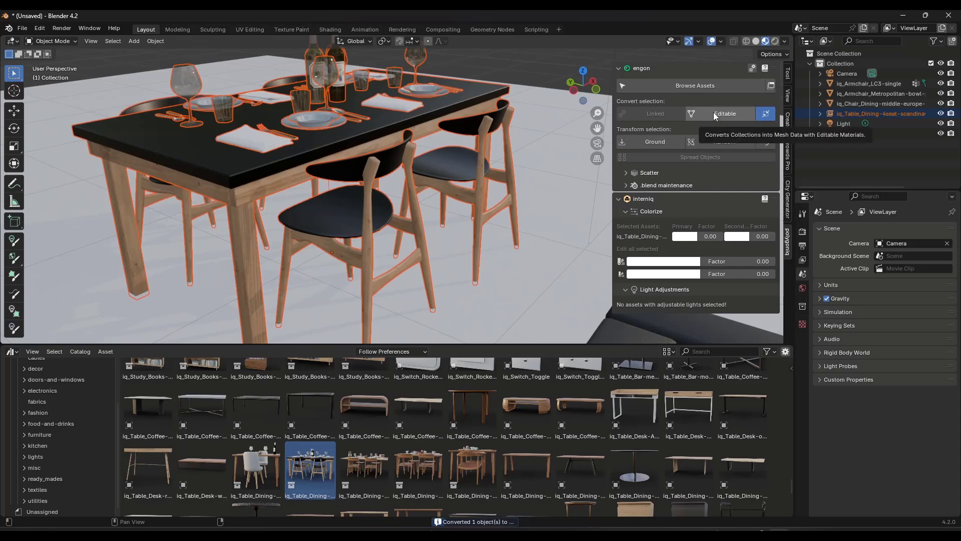
drag(711, 237, 735, 237)
mouse_move(337, 191)
middle_down()
mouse_move(414, 193)
mouse_move(336, 191)
middle_up()
scroll(370, 223, down, 4)
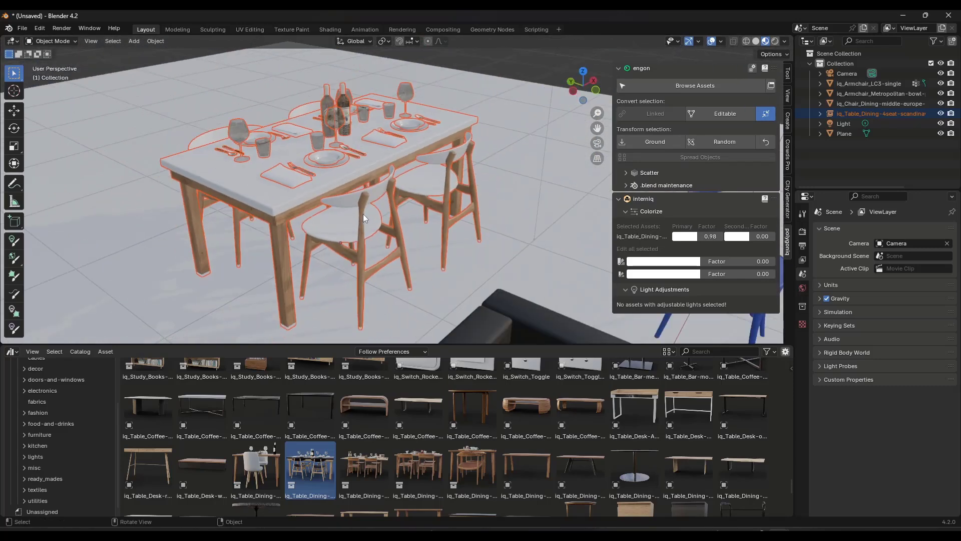
Select two dining chairs and tint the first one orange with its Colorize Primary swatch.
click(349, 214)
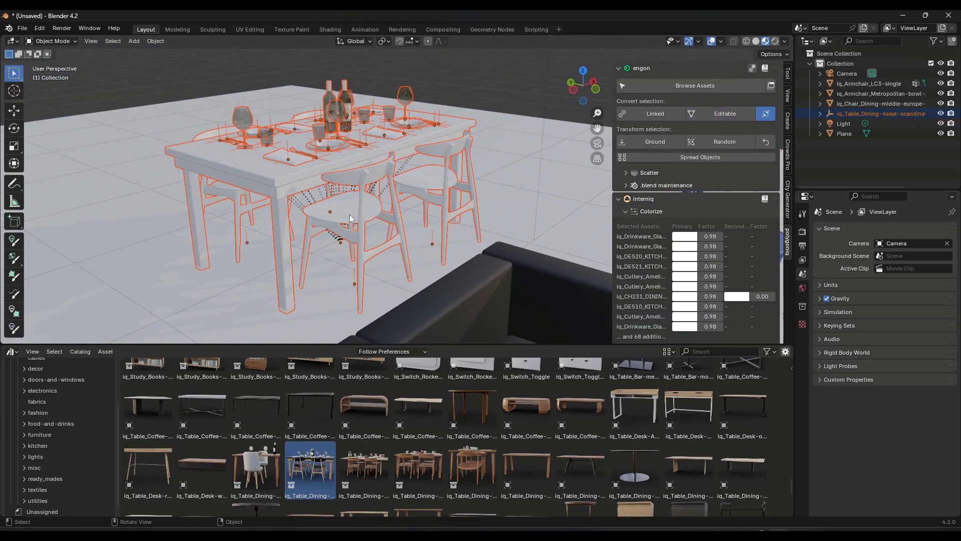
shift+click(440, 180)
middle_drag(440, 180, 376, 189)
scroll(398, 152, up, 3)
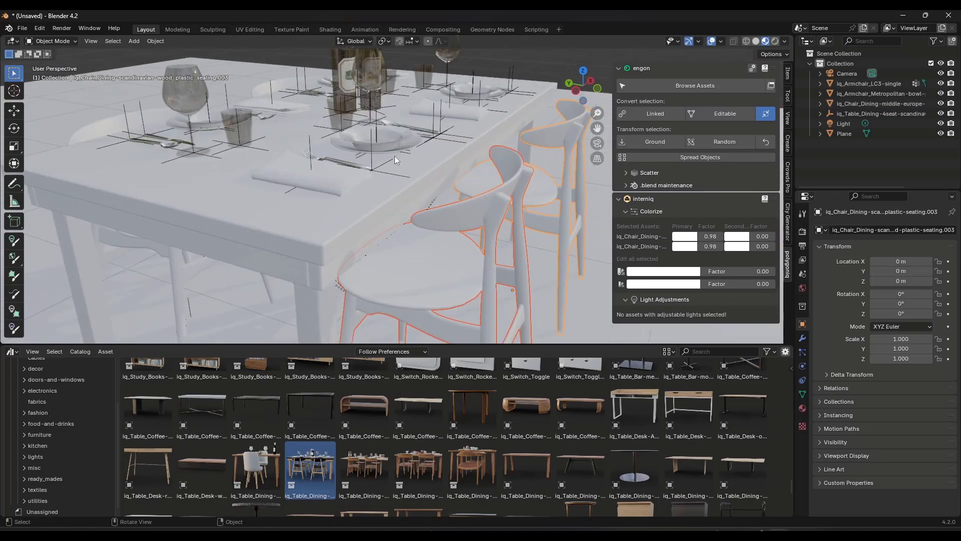
scroll(401, 164, down, 2)
click(689, 237)
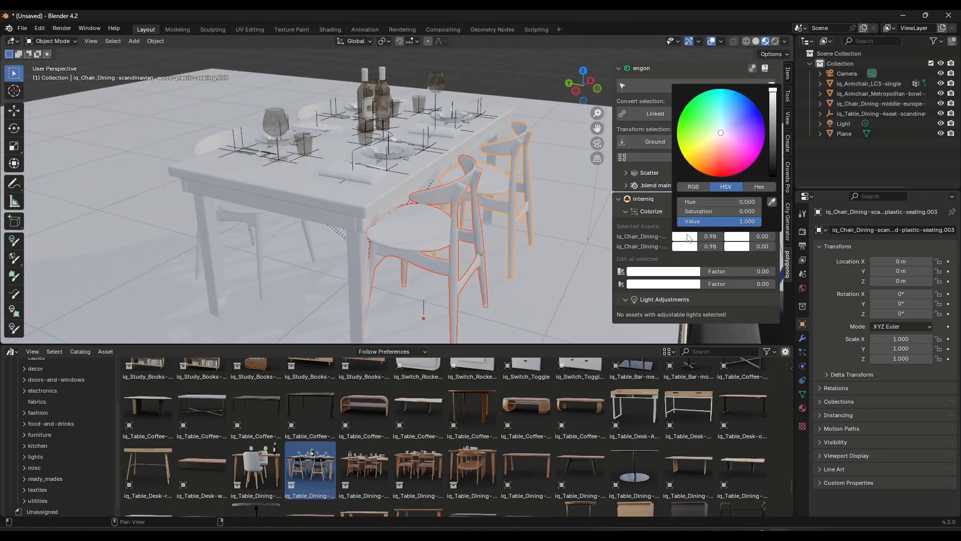
mouse_move(722, 148)
mouse_down()
mouse_move(701, 159)
mouse_move(709, 153)
mouse_up()
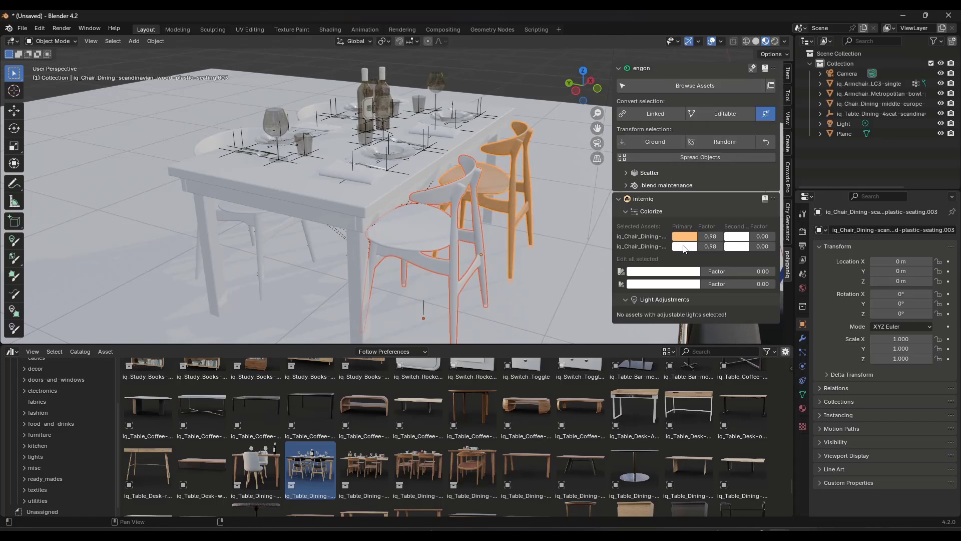
click(683, 246)
middle_drag(601, 235, 411, 206)
scroll(412, 206, up, 2)
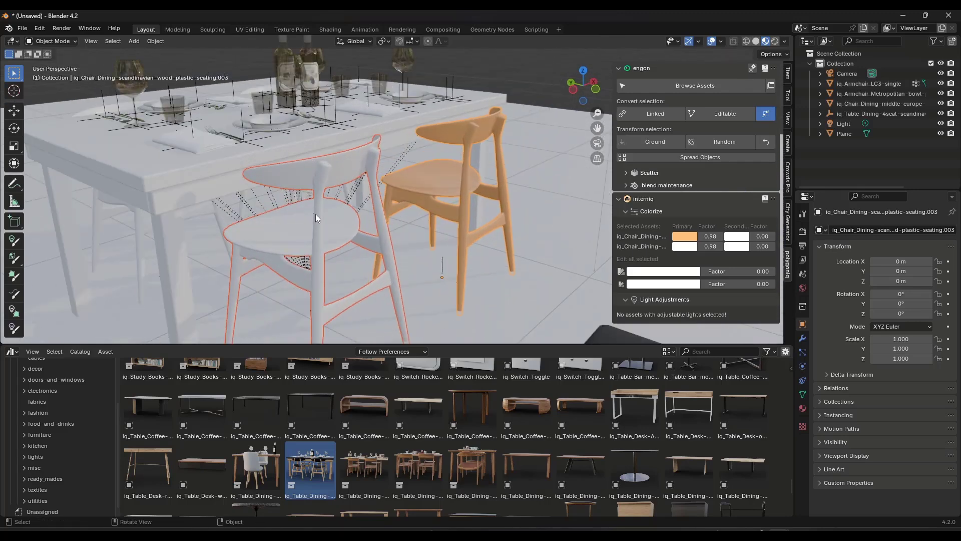
scroll(326, 220, down, 3)
Select all four dining chairs around the table.
shift+click(277, 153)
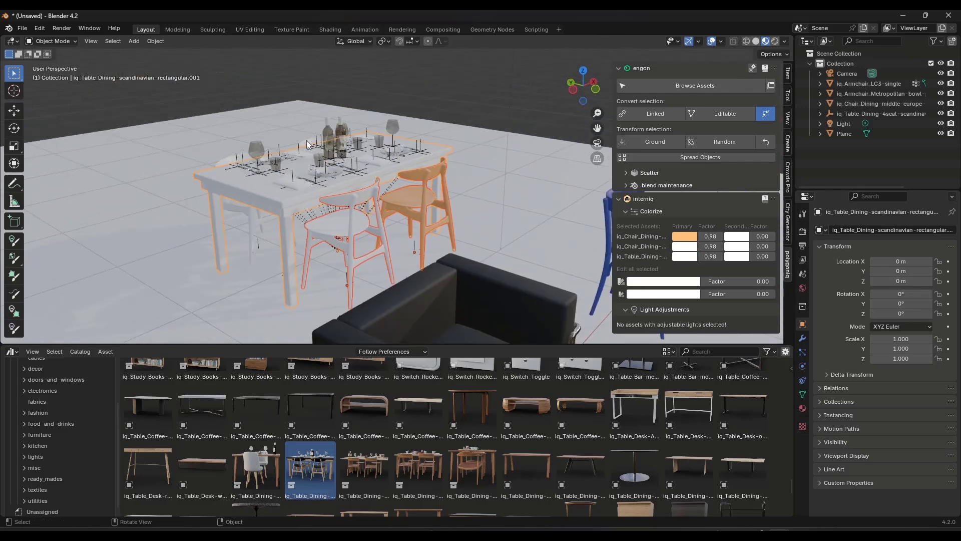
click(229, 159)
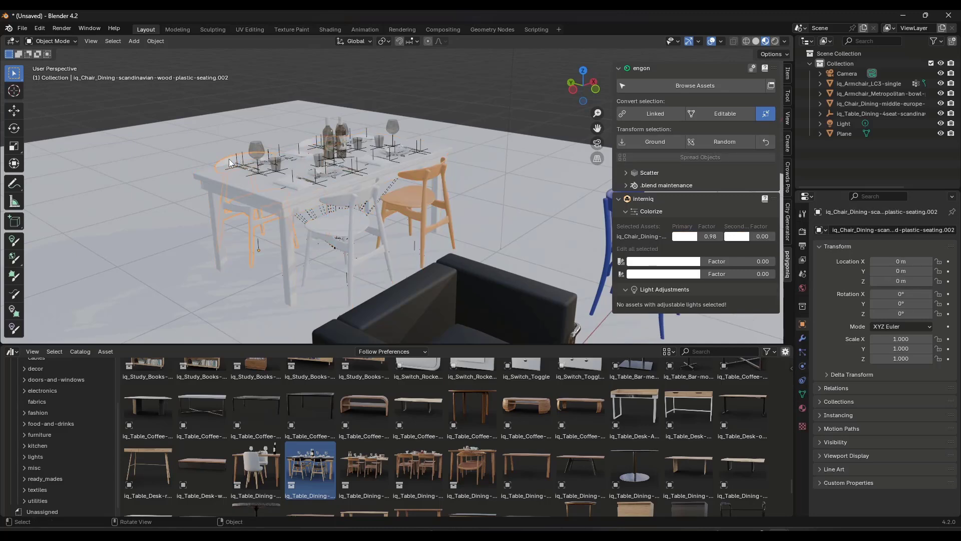
middle_drag(229, 159, 290, 161)
shift+click(252, 134)
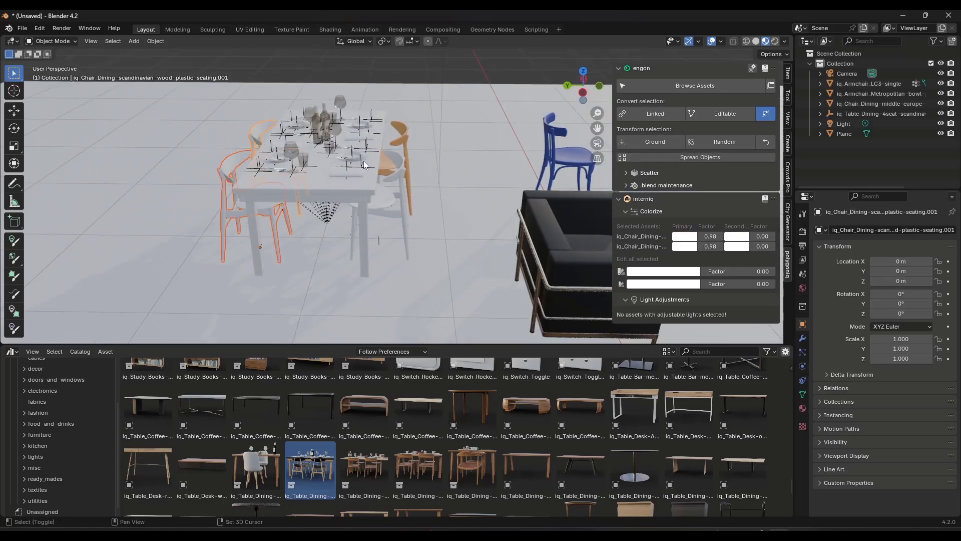
shift+click(401, 170)
shift+click(406, 129)
middle_drag(406, 129, 403, 165)
scroll(368, 175, up, 5)
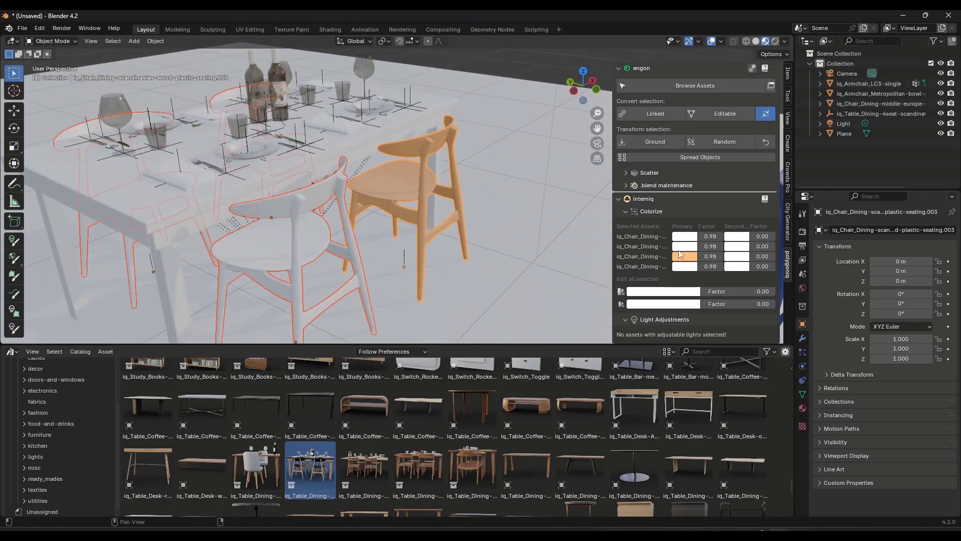
Tint all four selected chairs orange using Colorize's Edit all selected swatch.
click(660, 292)
mouse_move(702, 184)
mouse_down()
mouse_move(649, 205)
mouse_move(660, 214)
mouse_up()
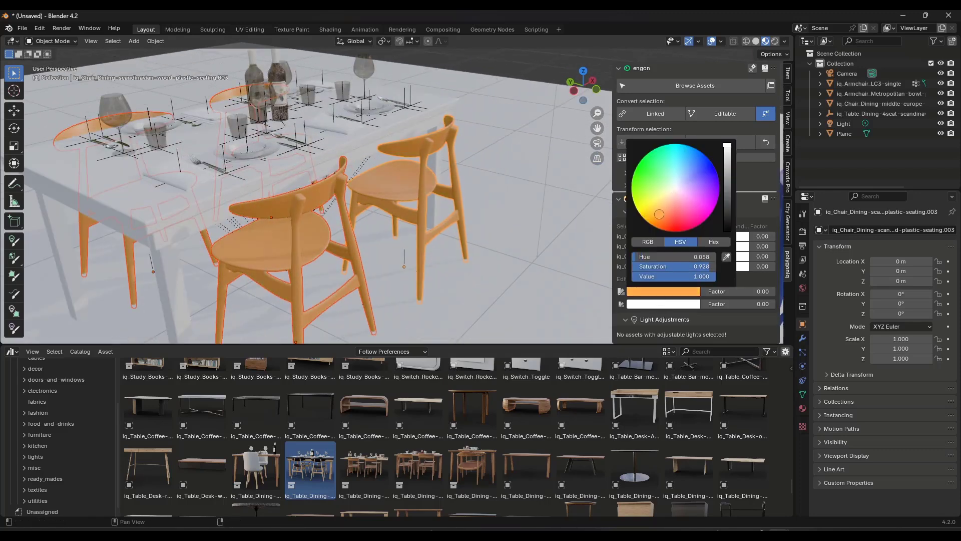
middle_drag(457, 199, 371, 209)
scroll(373, 208, down, 2)
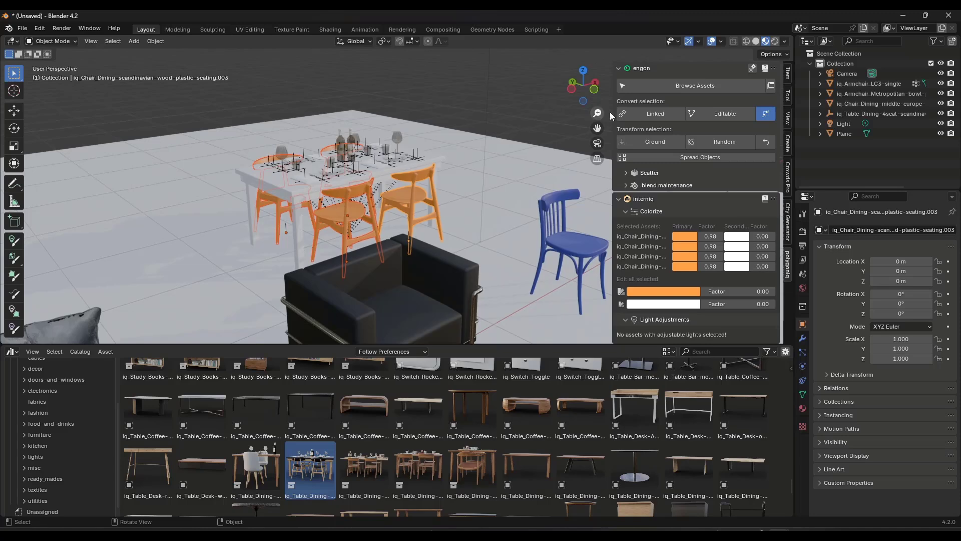
Add the dining table to the selection and convert the set back to Linked in engon.
shift+click(304, 200)
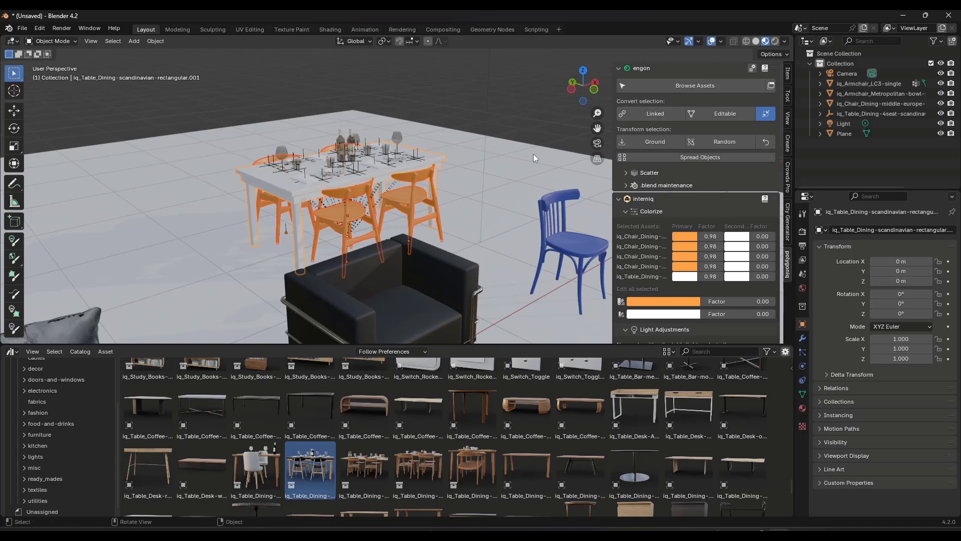
click(655, 112)
scroll(350, 200, up, 5)
middle_drag(341, 195, 361, 216)
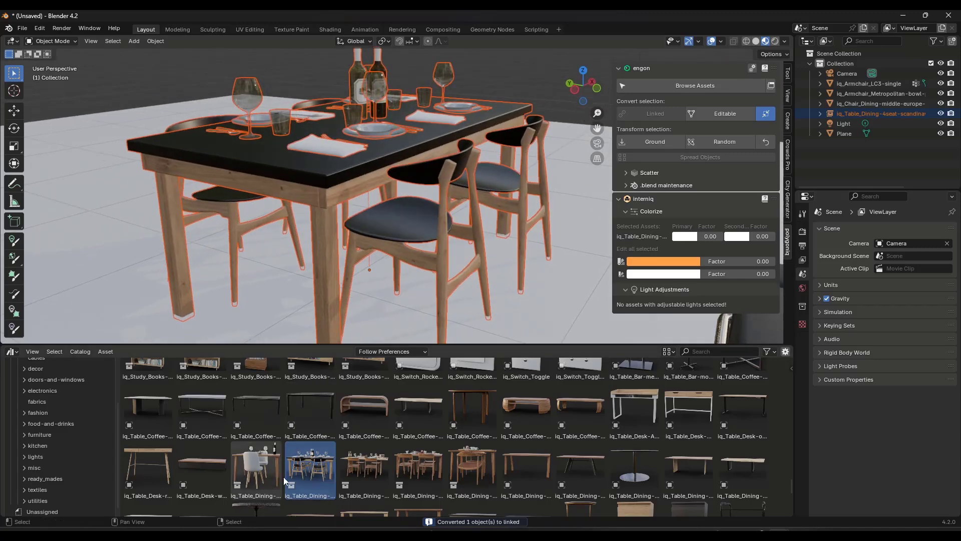
scroll(431, 200, down, 4)
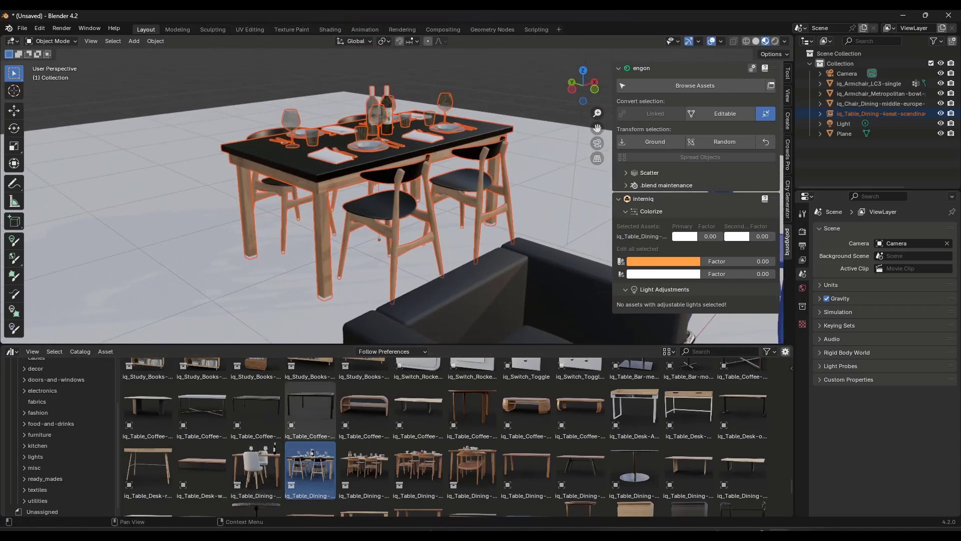